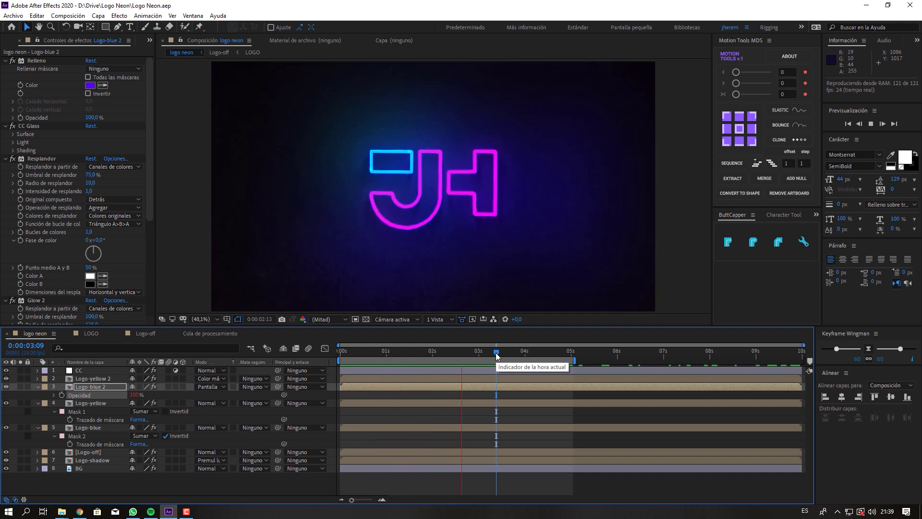
Stop the JH neon logo preview and show the Proyecto panel's list of items
key(space)
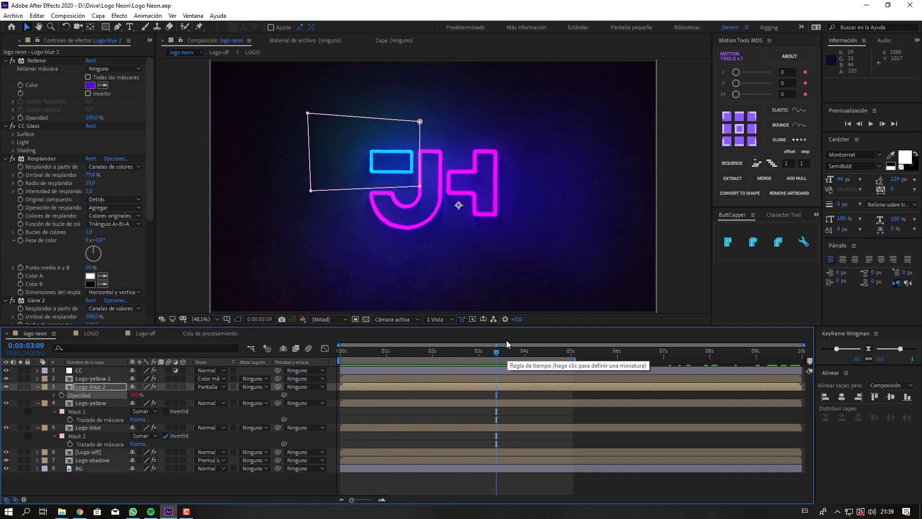
click(8, 43)
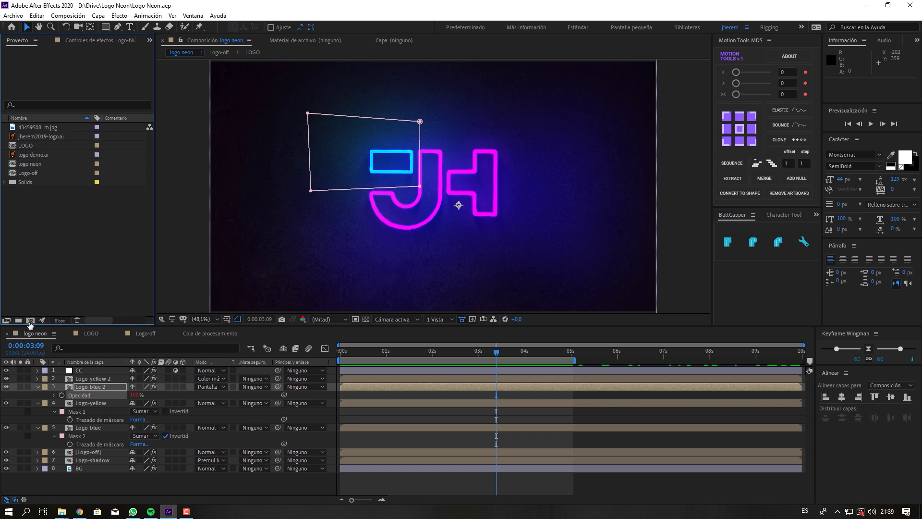
Create a 1920×1080, 24 fps composition named Logo Neon with a 0:00:50:00 duration
click(30, 321)
mouse_move(93, 11)
mouse_down()
mouse_move(380, 181)
mouse_move(412, 179)
mouse_move(437, 215)
mouse_up()
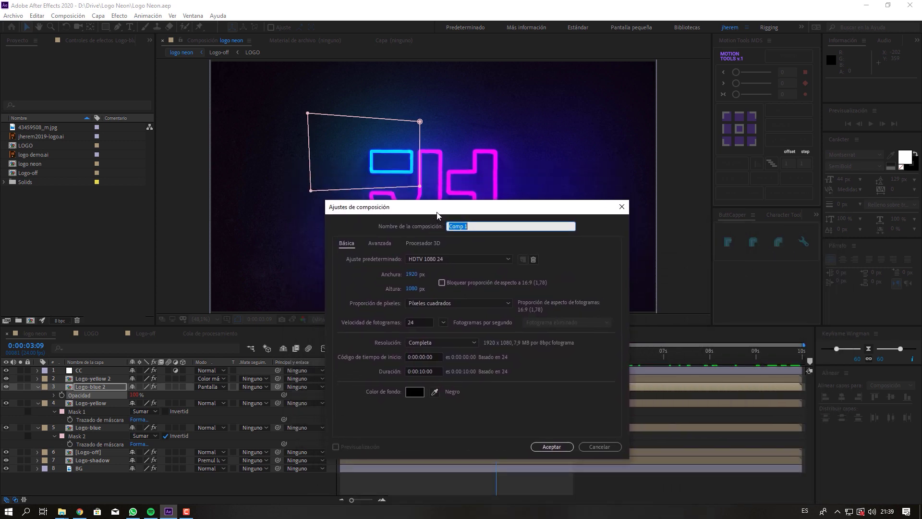
drag(446, 211, 399, 177)
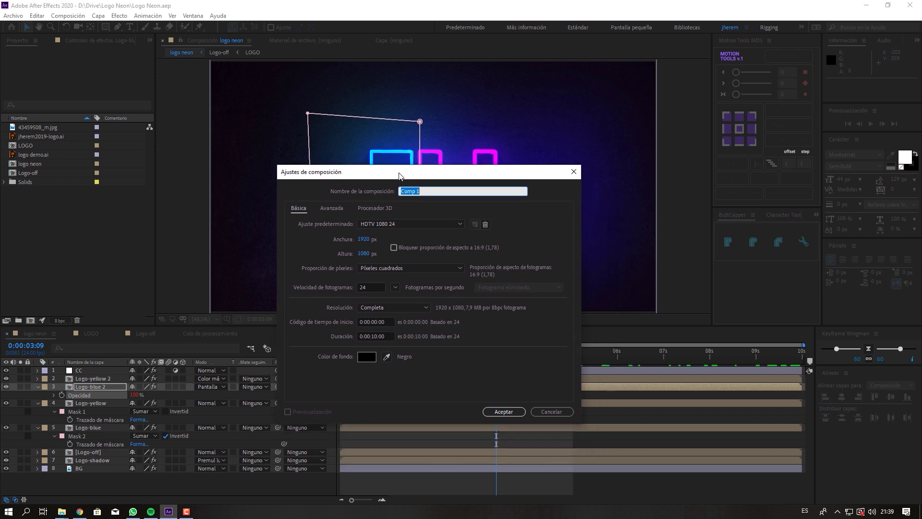
text(Logo Neon)
click(381, 337)
text(5000)
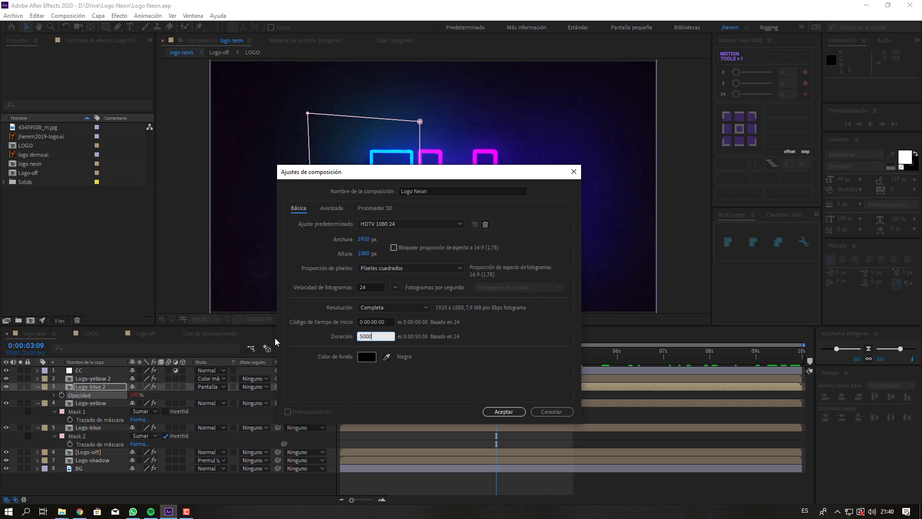
key(Return)
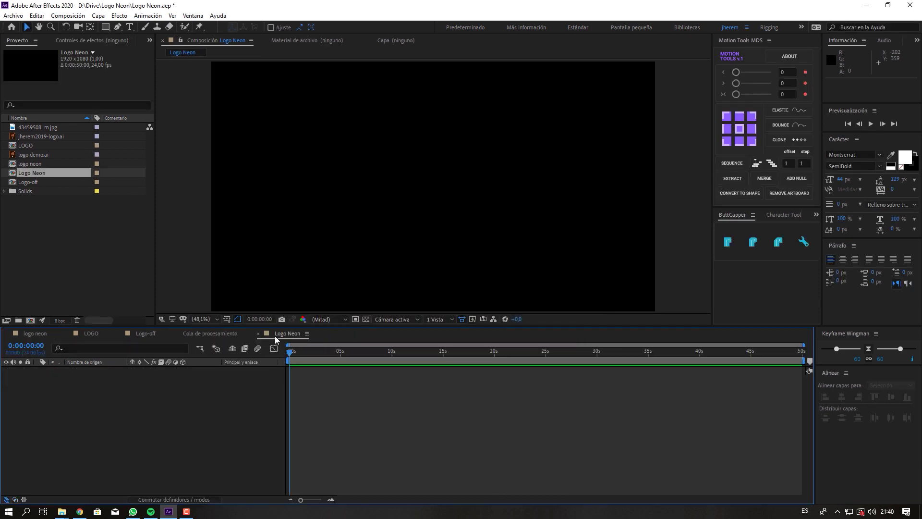
Drop the wall texture 43459508_m.jpg into Logo Neon and scale it down to about three-quarters
click(53, 243)
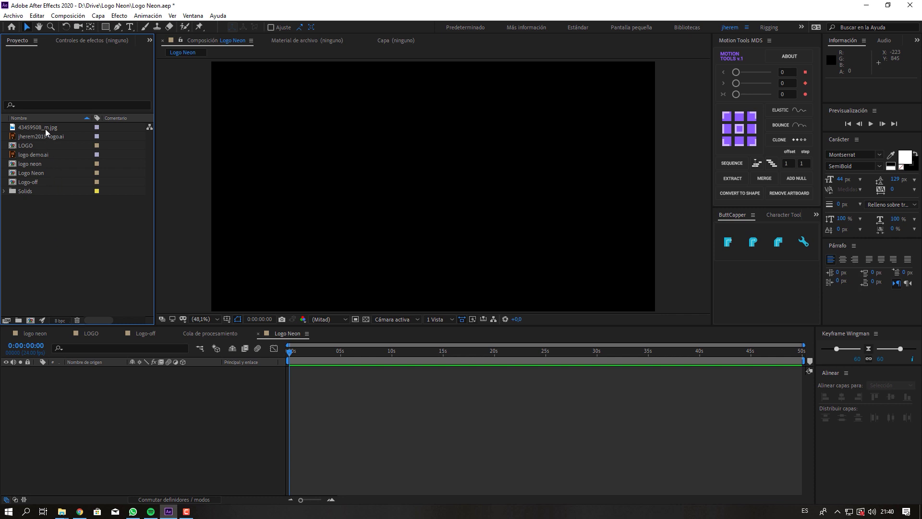
drag(46, 131, 39, 229)
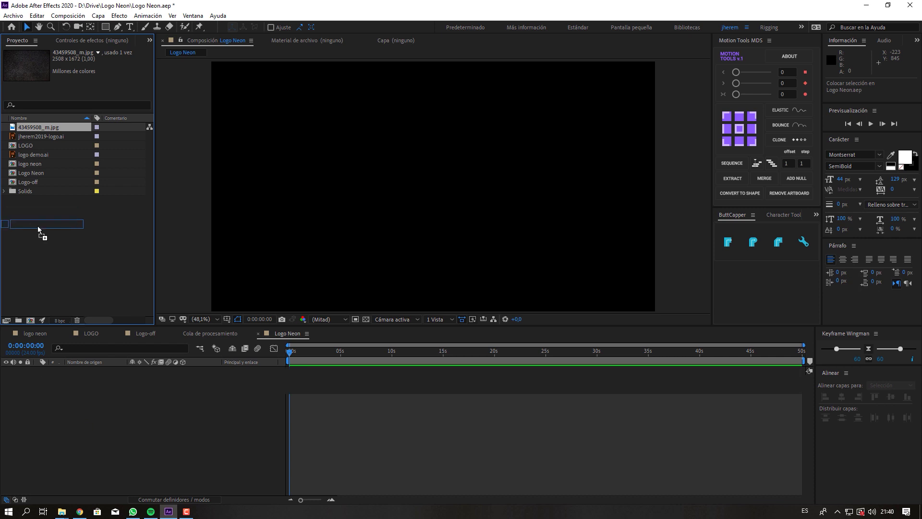
drag(39, 230, 66, 471)
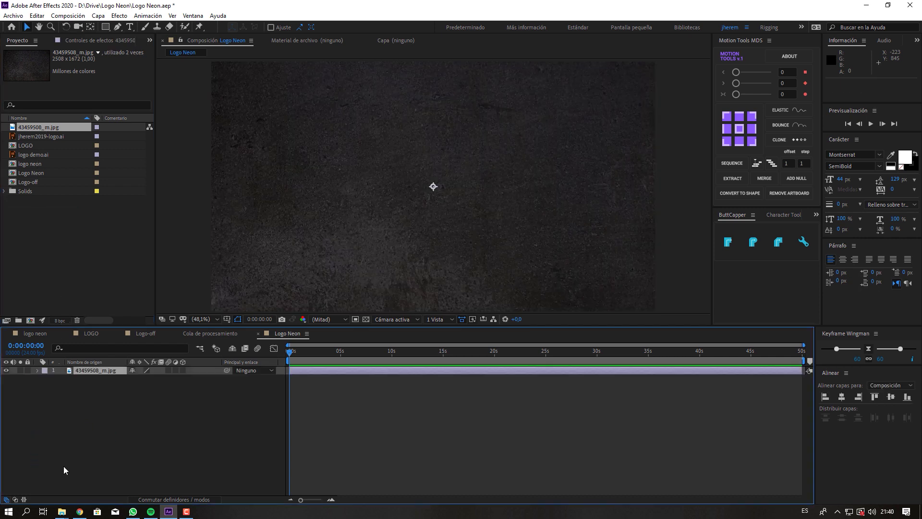
key(s)
drag(156, 379, 152, 379)
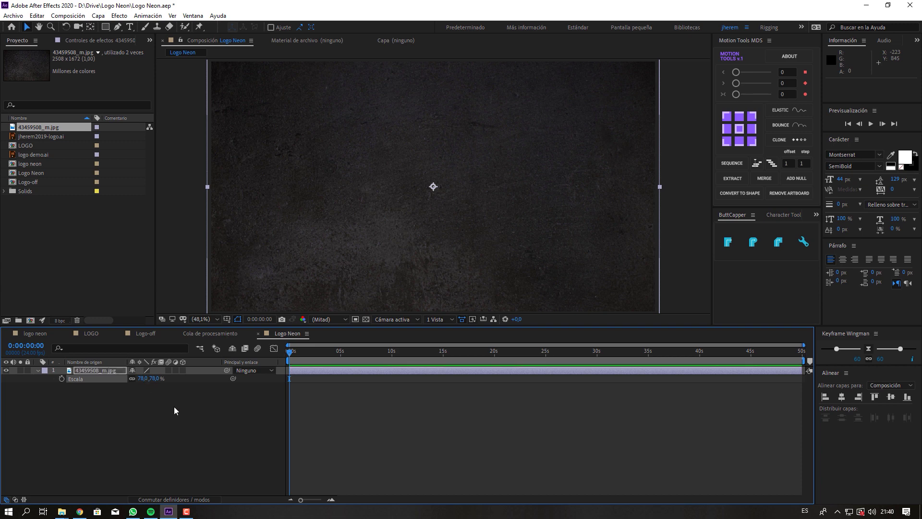
Reselect the texture layer and rename it BG
click(175, 410)
click(422, 211)
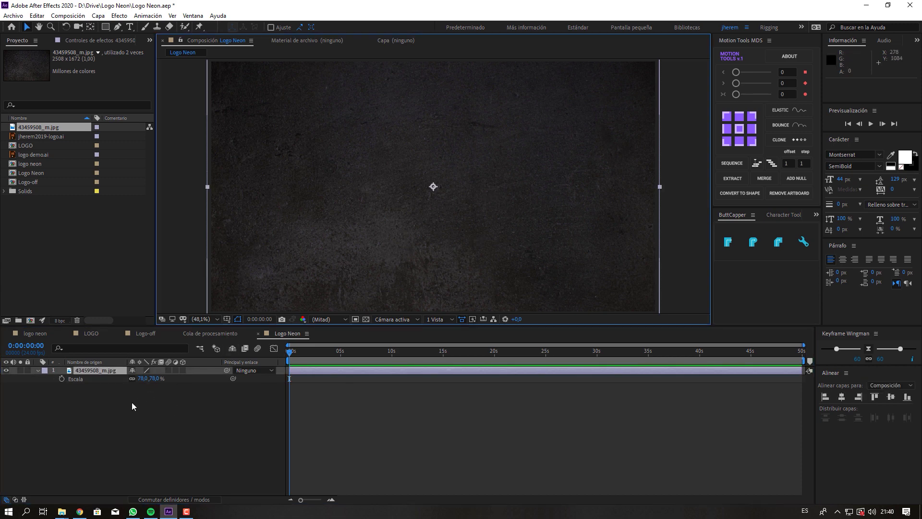
double_click(96, 373)
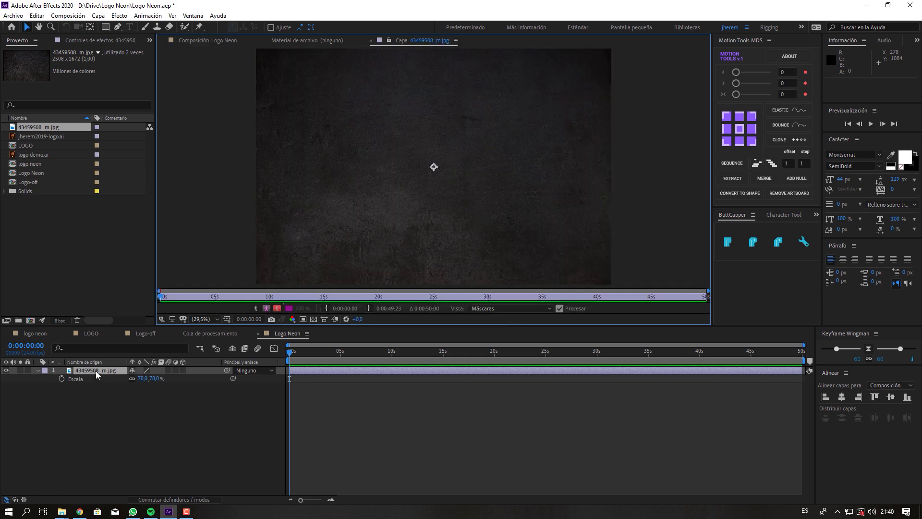
click(206, 40)
double_click(83, 370)
key(g)
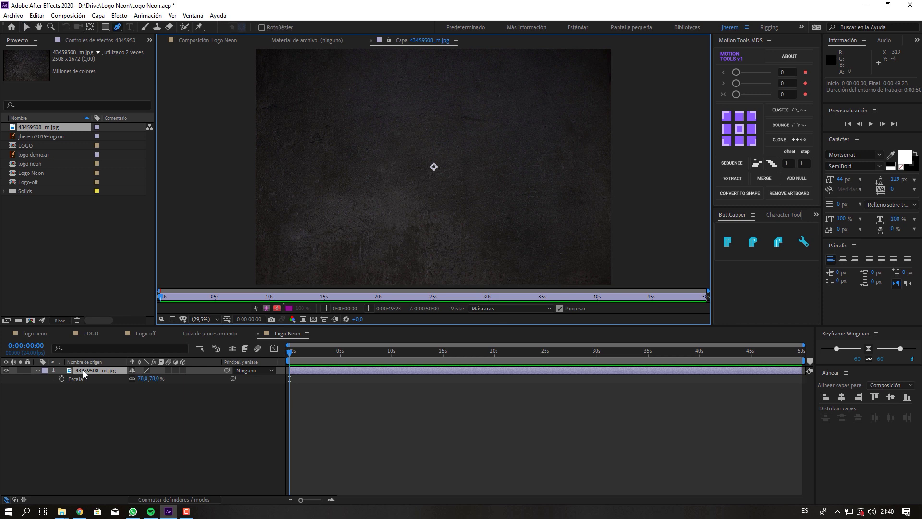
click(102, 375)
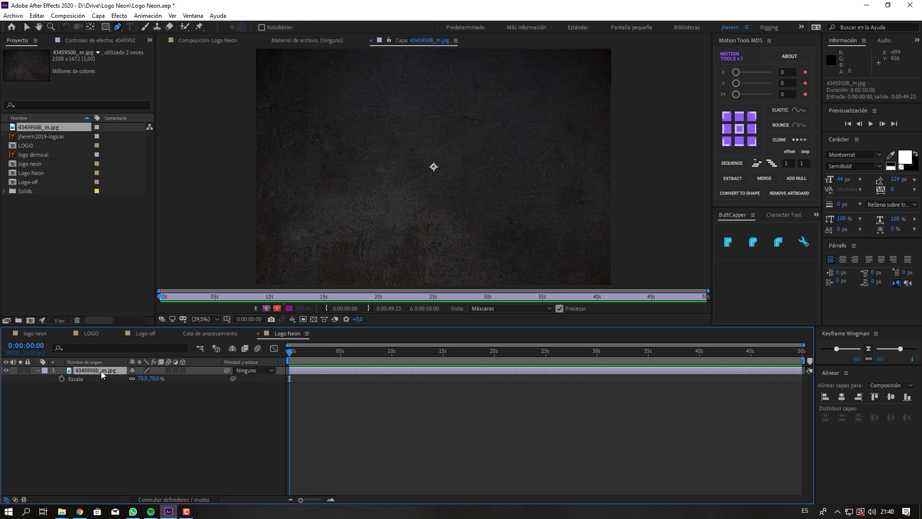
key(Return)
text(BG)
key(Return)
key(a)
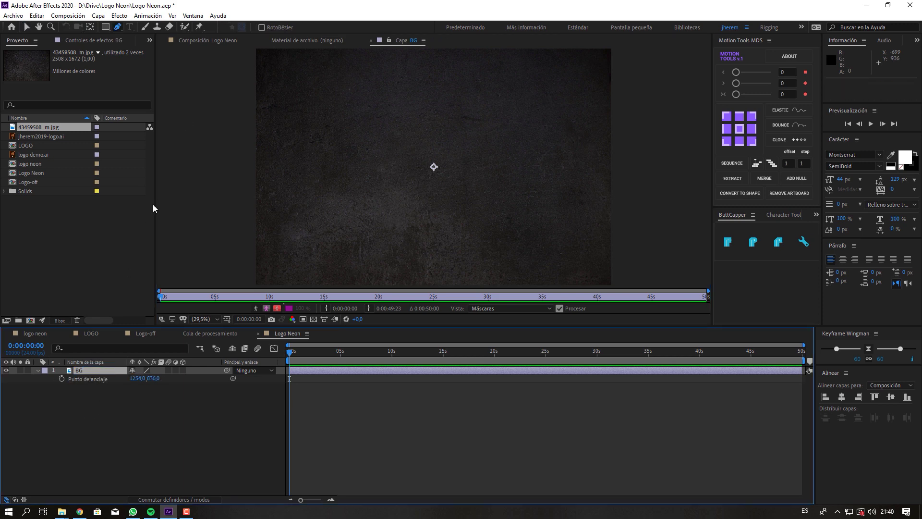
Return to the Logo Neon view and drag the JH logo file into the composition
click(207, 40)
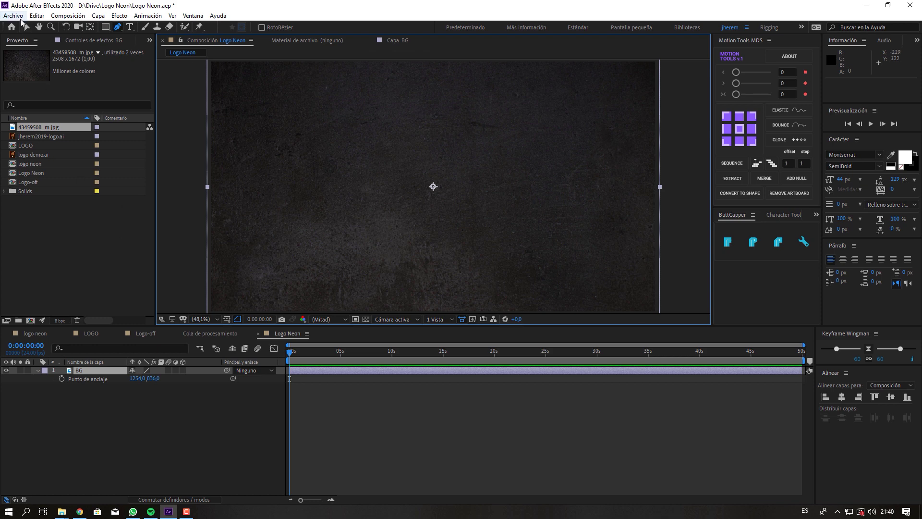
click(27, 30)
click(133, 457)
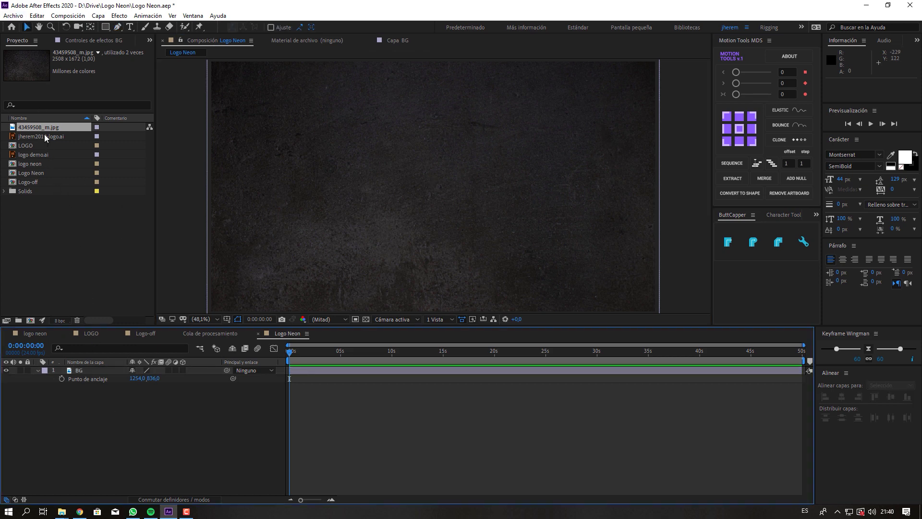
mouse_move(48, 139)
mouse_down()
mouse_move(444, 205)
mouse_move(435, 194)
mouse_up()
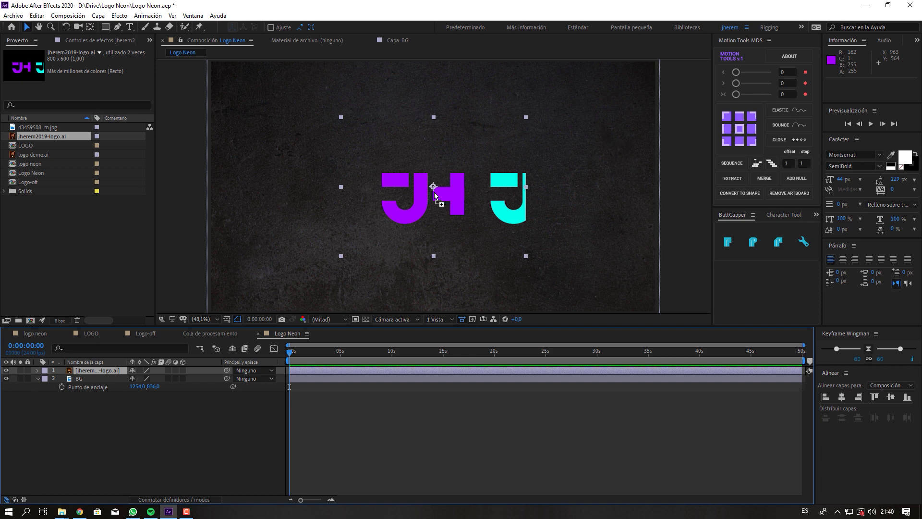
Compare the LOGO and logo neon compositions, then return to Logo Neon
click(93, 335)
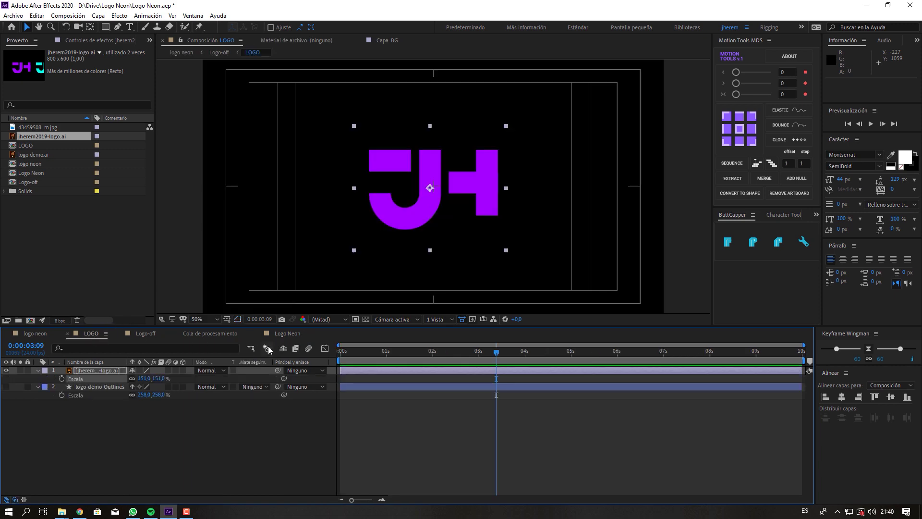
click(38, 335)
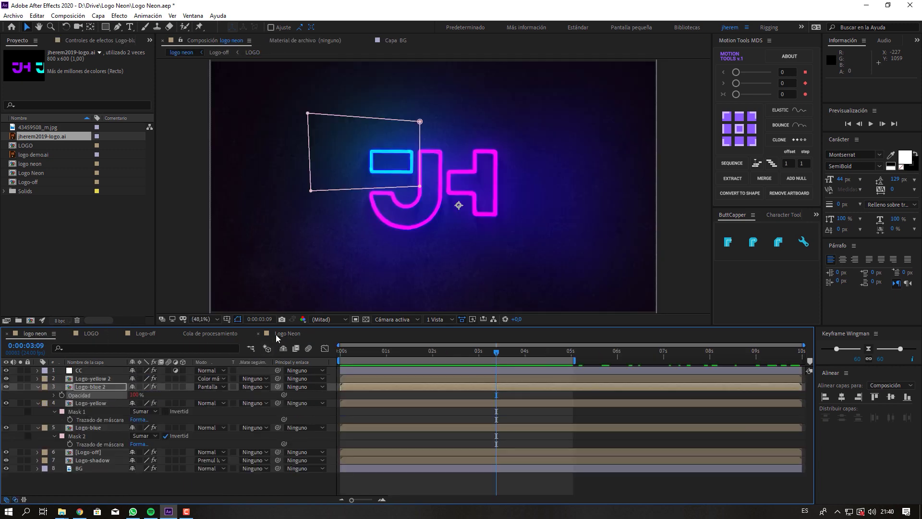
click(279, 335)
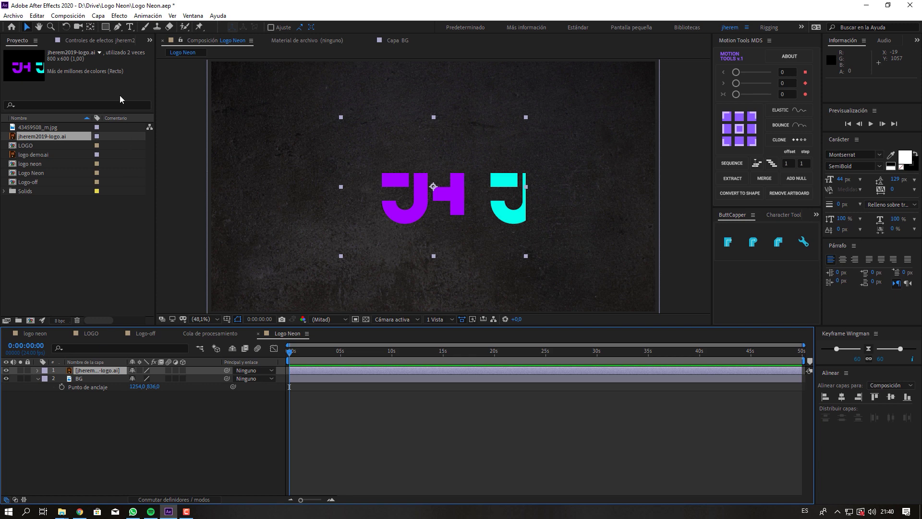
Draw a rectangular mask around the purple JH mark and select the logo layer
click(106, 27)
drag(368, 161, 478, 234)
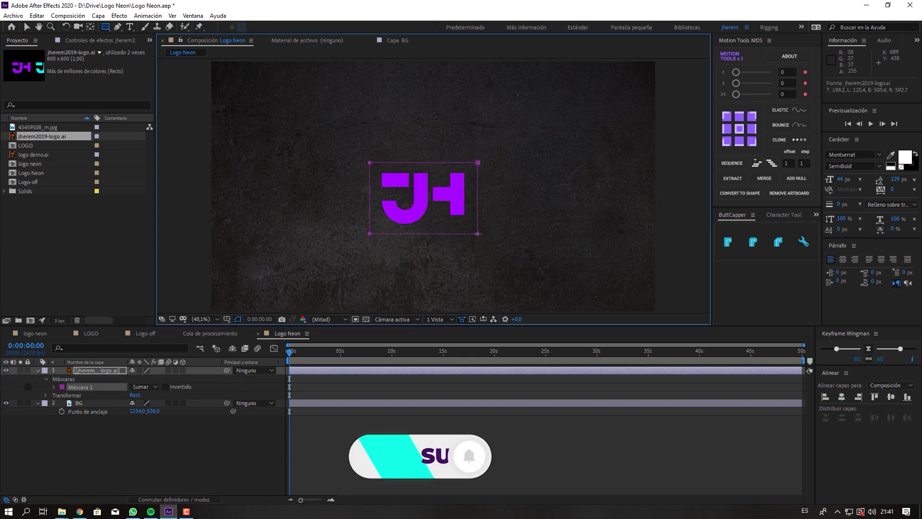
click(27, 27)
click(98, 376)
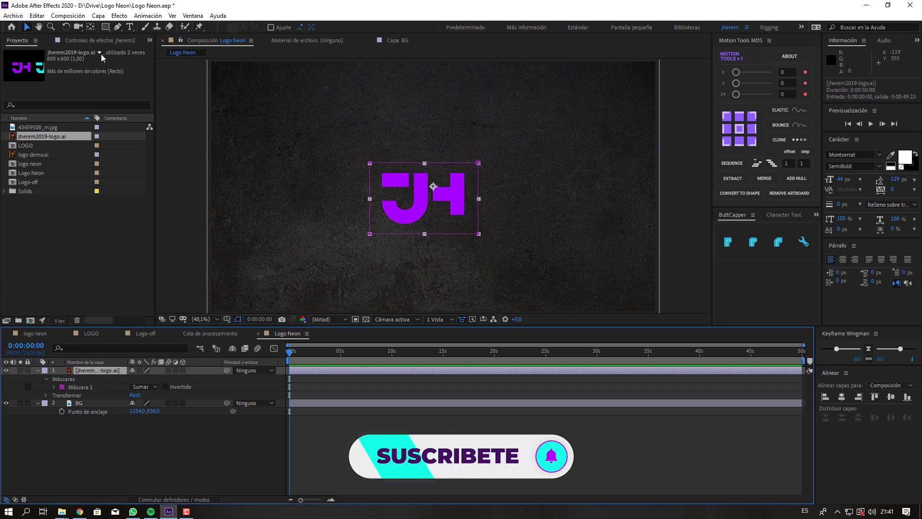
click(99, 16)
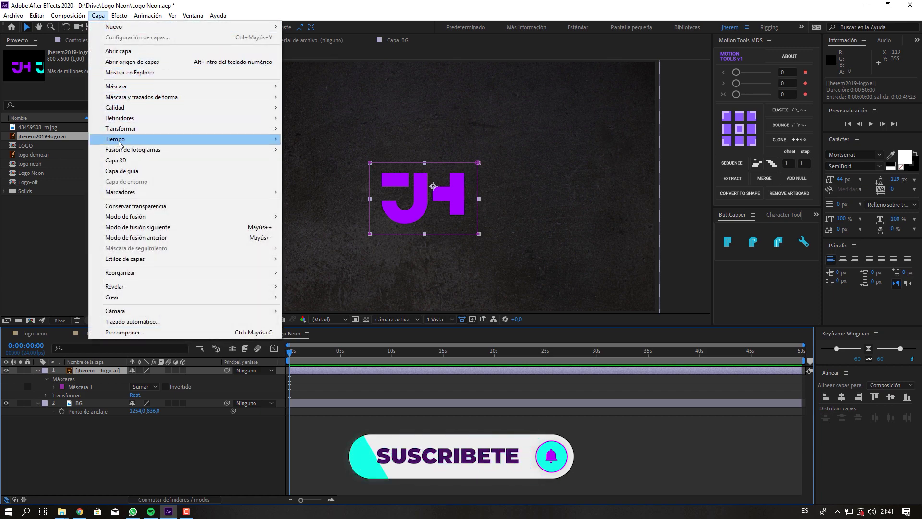
Precompose the masked logo as LOGO ORIGINAL with Transferir todos los atributos
click(124, 332)
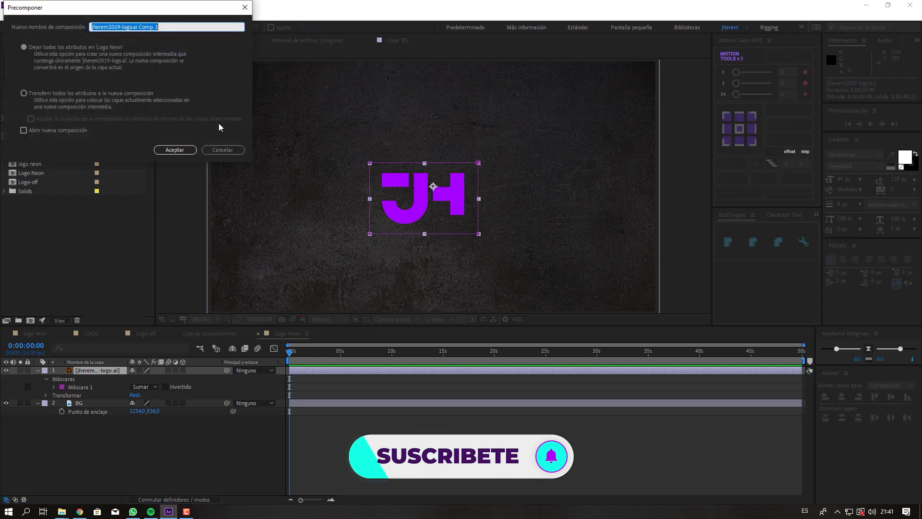
drag(69, 10, 159, 122)
text(LO)
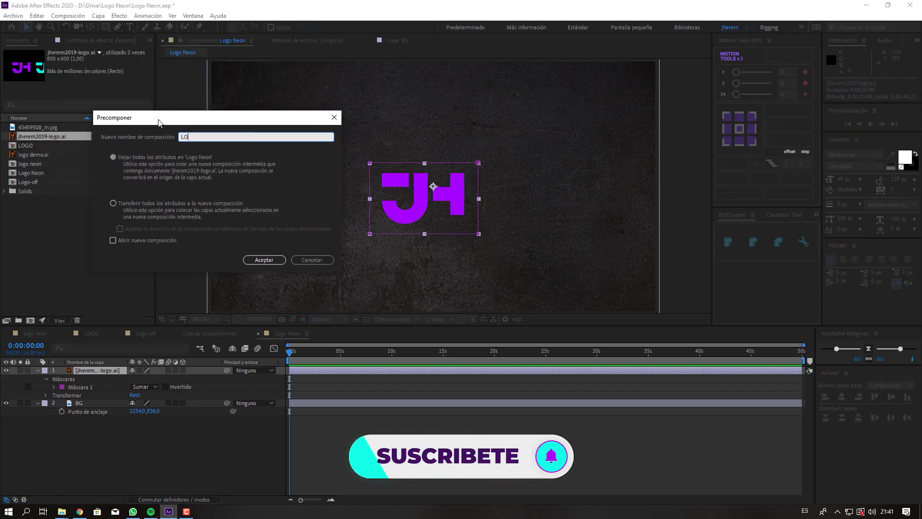
text(GO ORIGINAL)
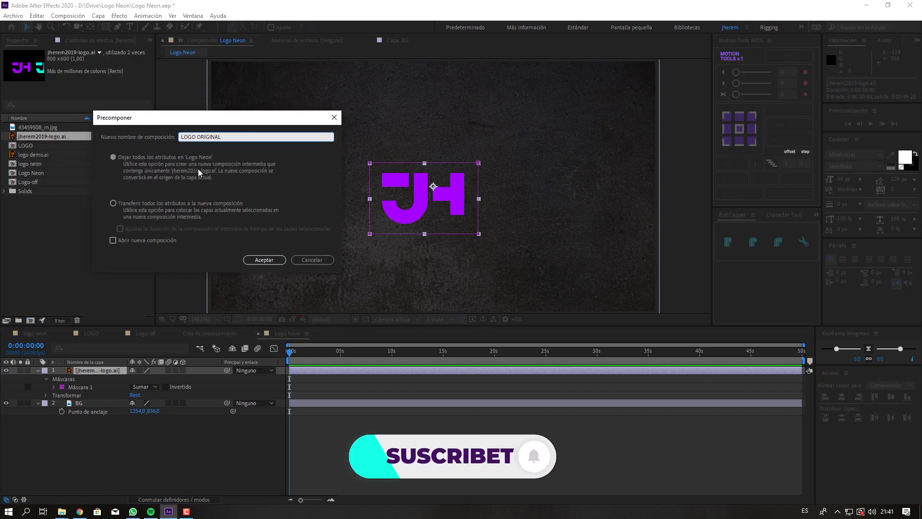
click(138, 207)
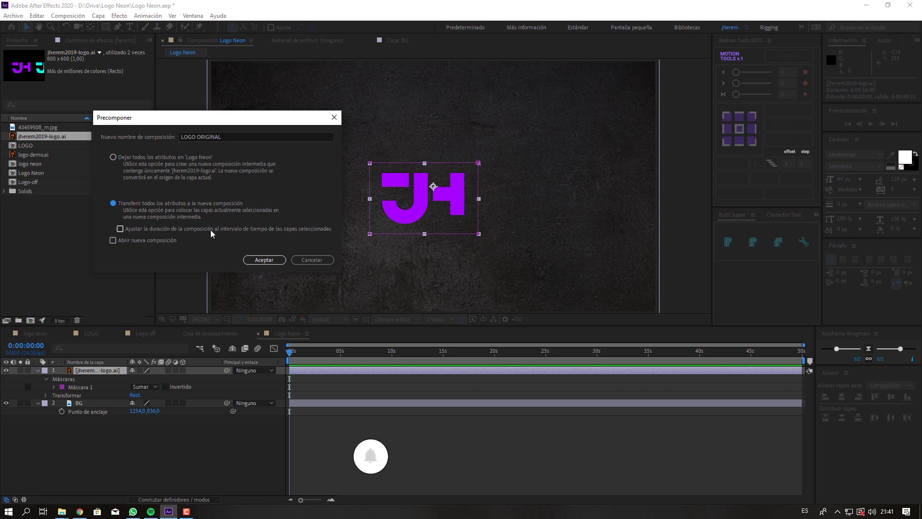
click(265, 260)
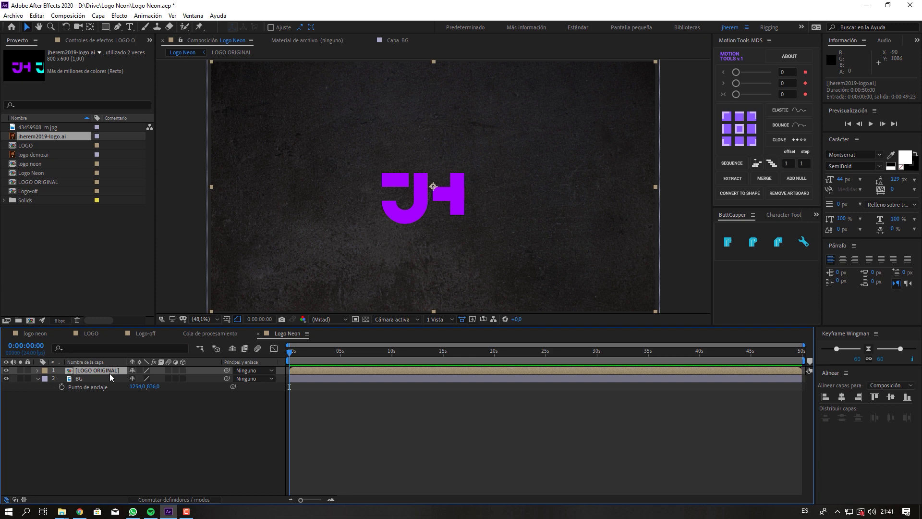
Apply Vegas to LOGO ORIGINAL with Transparentes blend mode and 1 segment
key(ctrl+space)
text(veg)
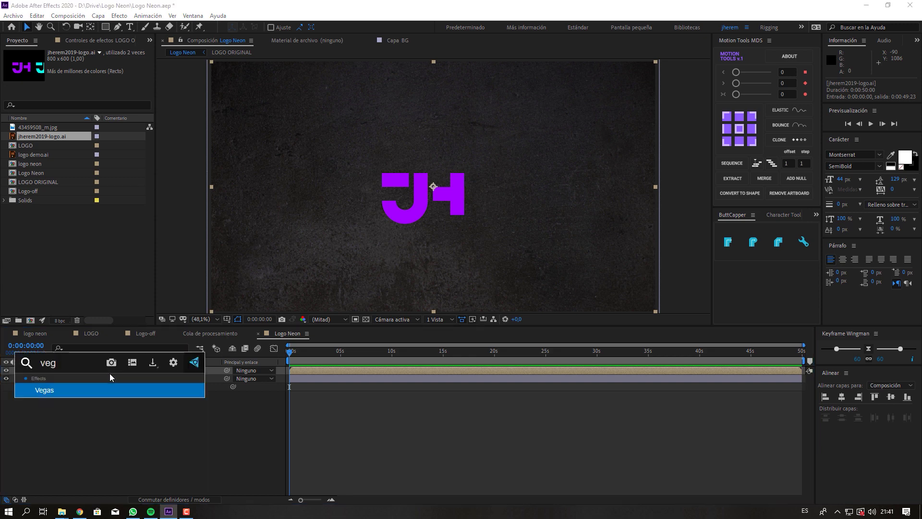
key(Return)
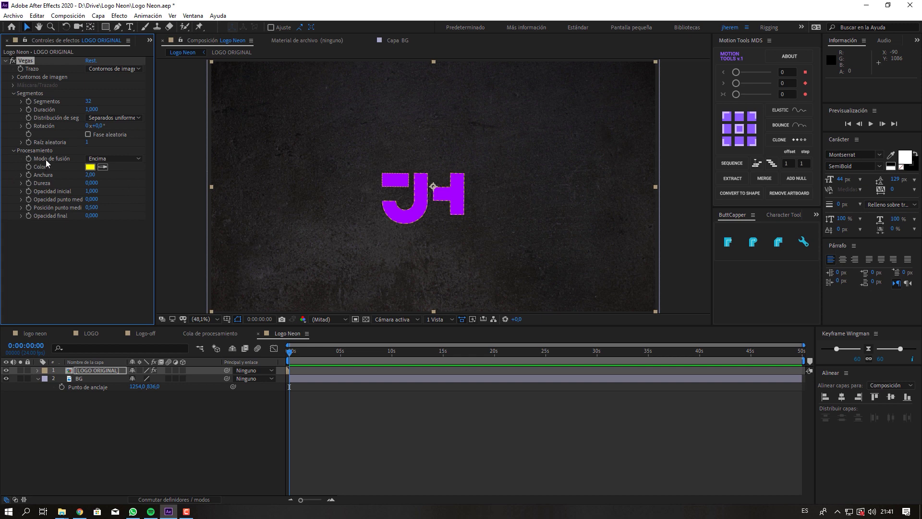
click(113, 159)
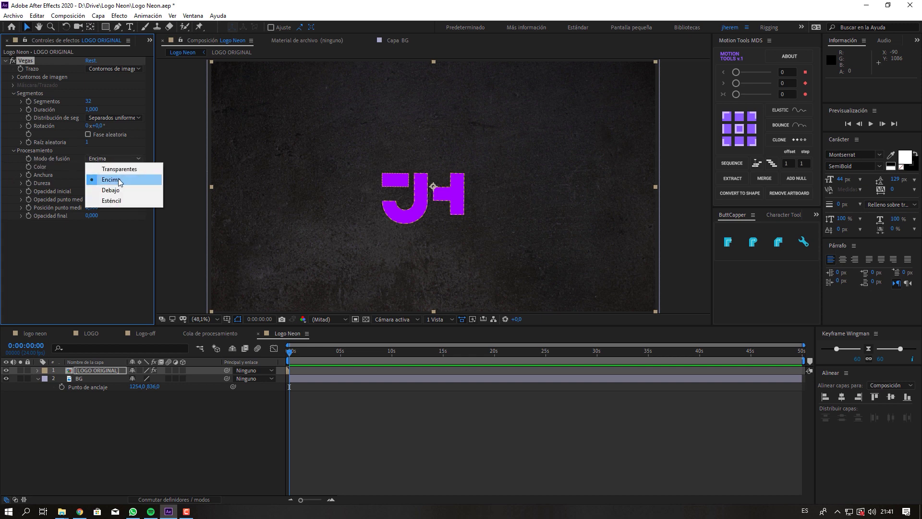
click(120, 167)
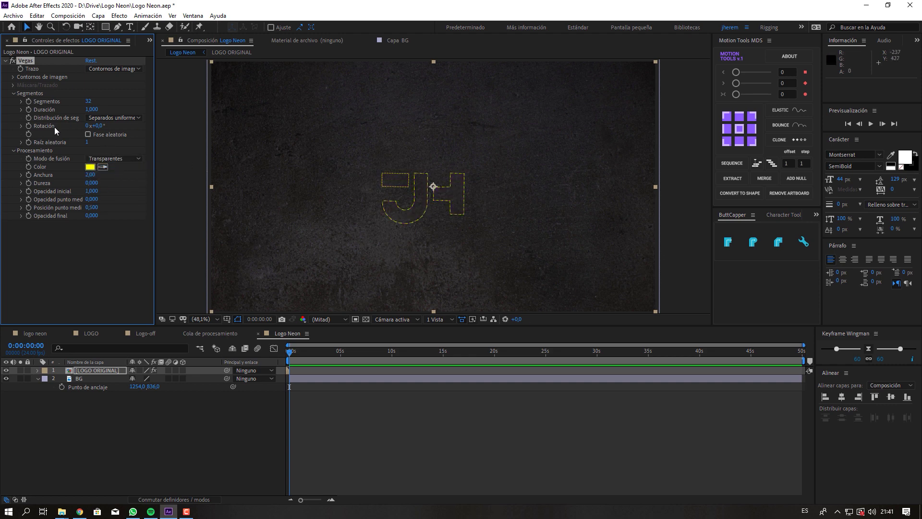
click(89, 102)
text(1)
key(Return)
View the composition at 100% centred on the logo
key(period)
key(slash)
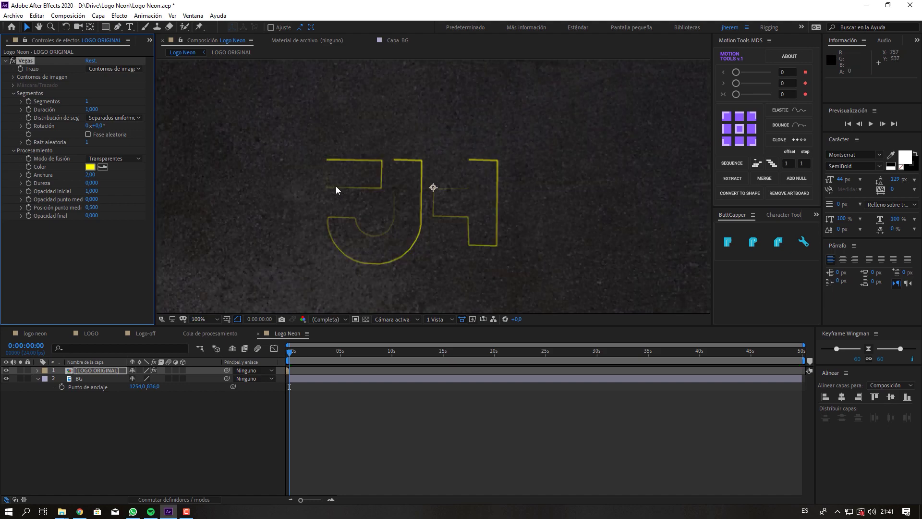
drag(361, 210, 366, 180)
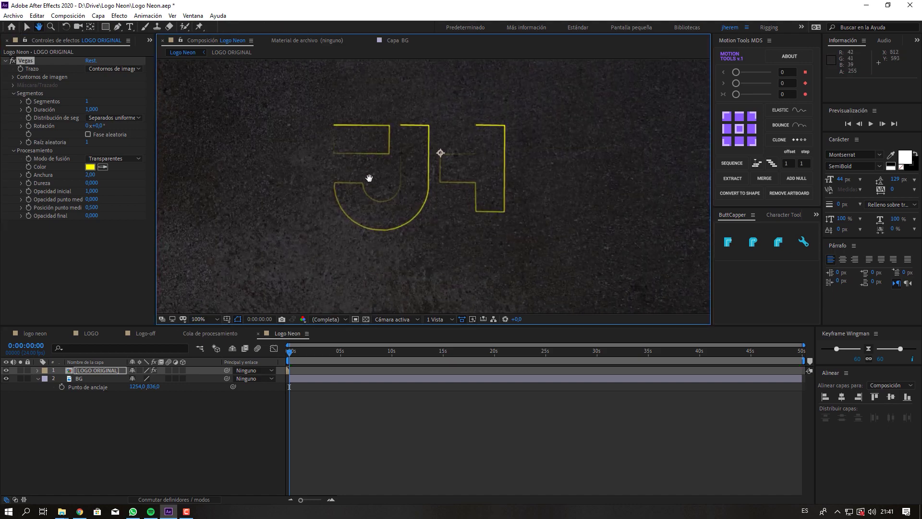
click(90, 175)
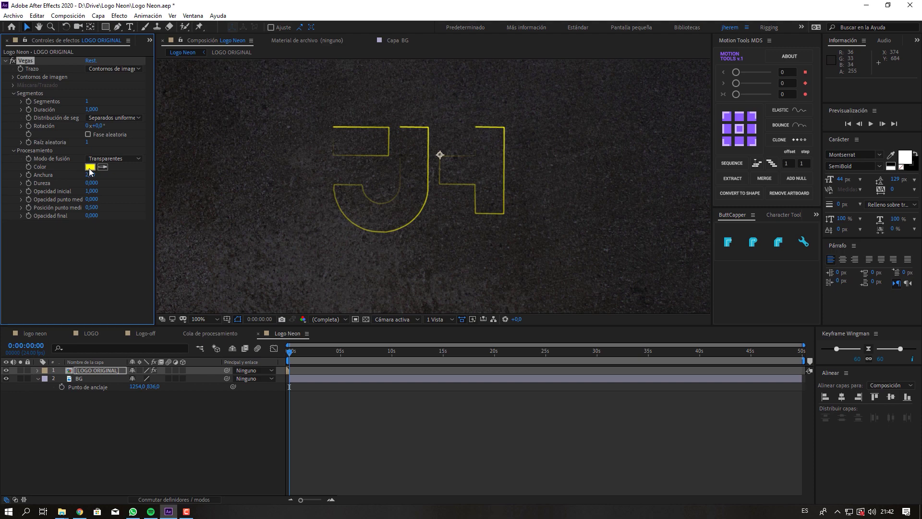
click(90, 167)
Set the Vegas stroke colour to dark grey and its width to 7
mouse_move(19, 118)
mouse_down()
mouse_move(1, 116)
mouse_move(1, 103)
mouse_up()
click(223, 26)
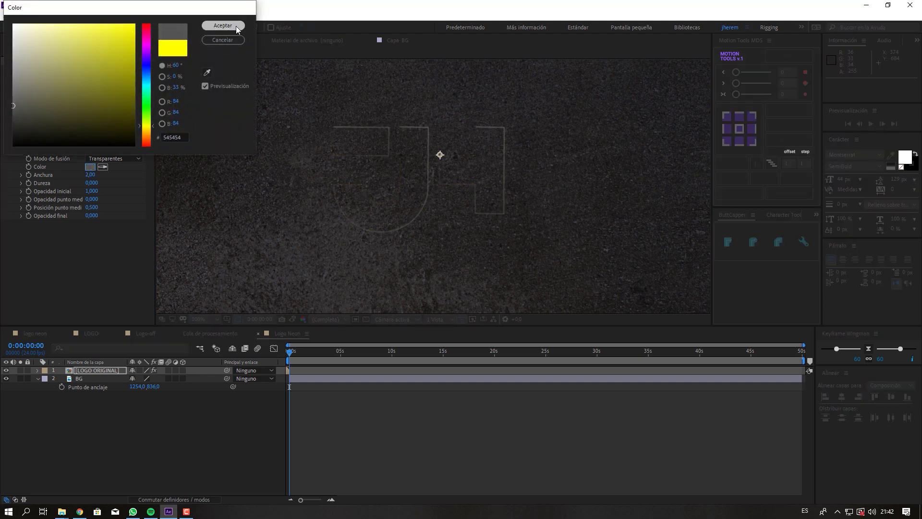
click(90, 175)
text(7)
key(Return)
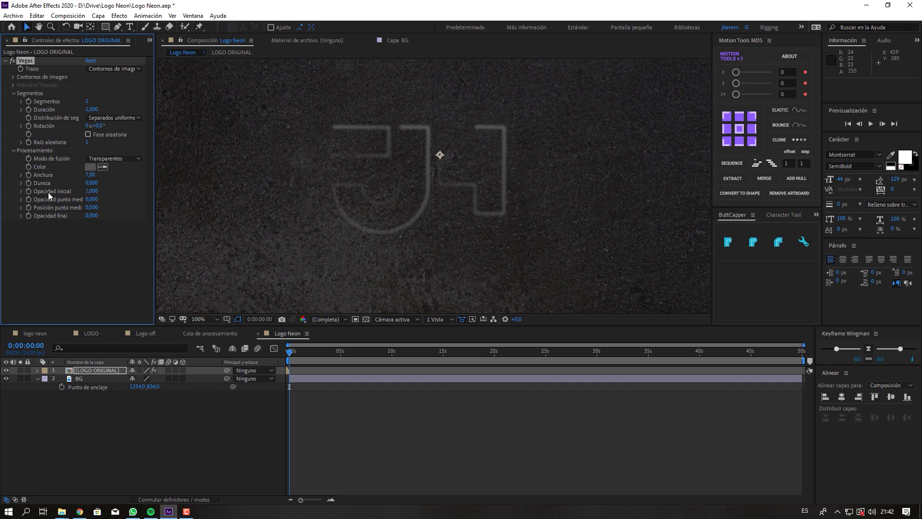
Set Vegas final and midpoint opacity to 1, then peek at LOGO ORIGINAL and reselect it
click(92, 216)
text(1)
key(Return)
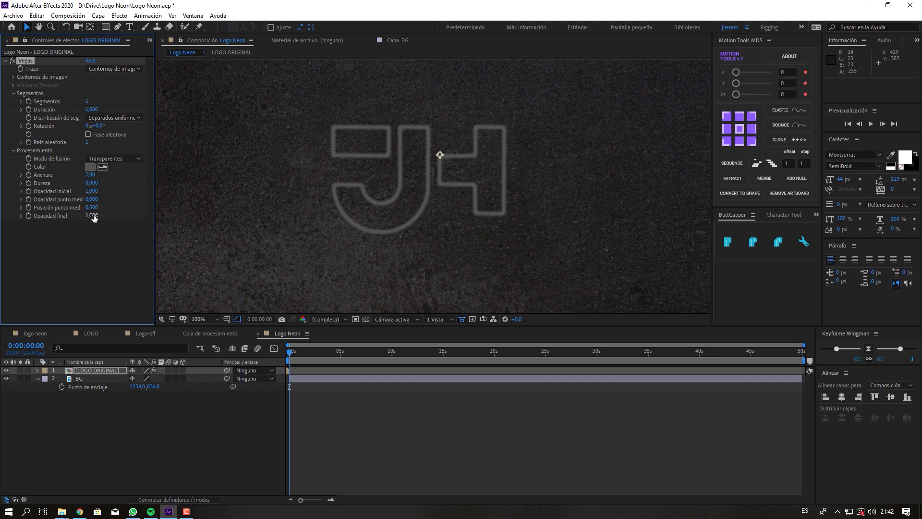
click(91, 200)
key(Return)
click(231, 52)
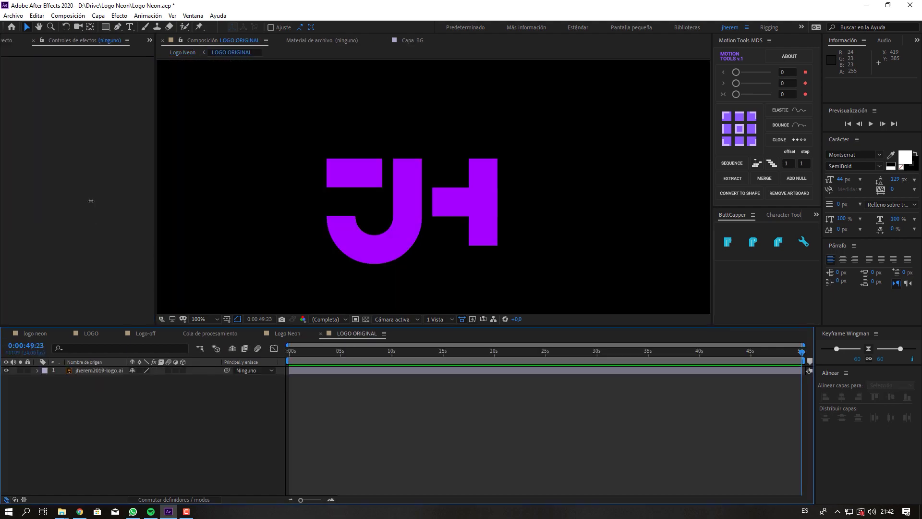
click(182, 53)
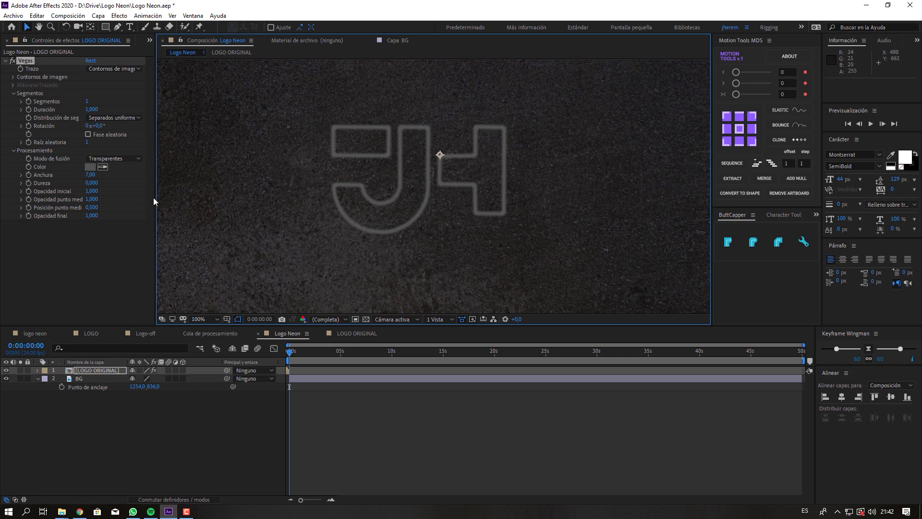
click(95, 370)
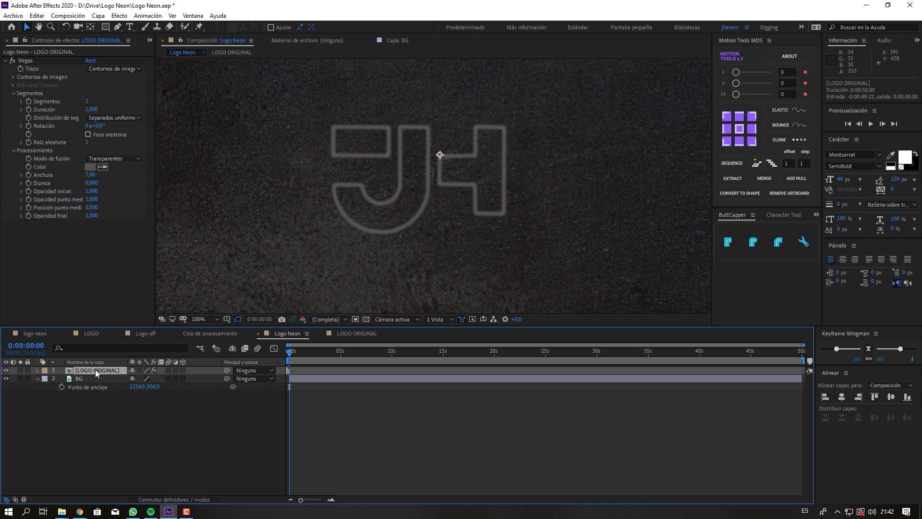
Add Retractor simple to LOGO ORIGINAL with Retraer mate at -5
key(ctrl+space)
text(simpl)
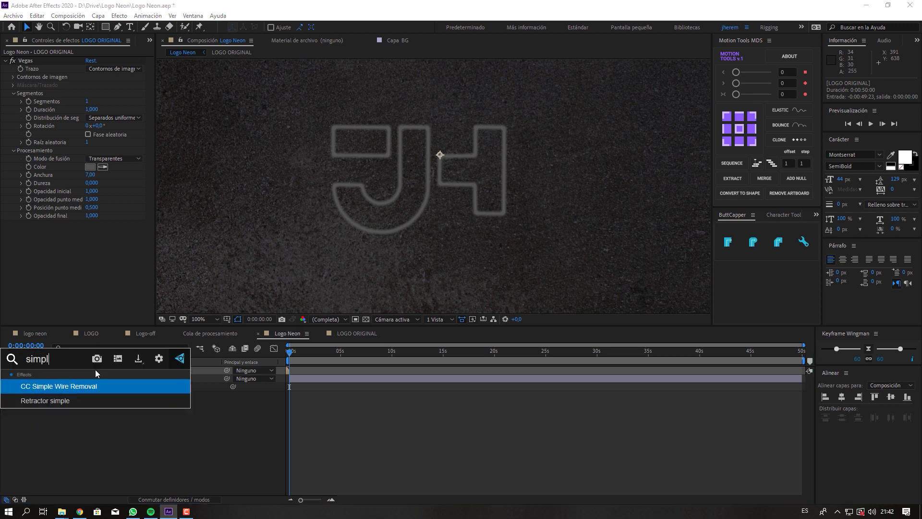
key(Down)
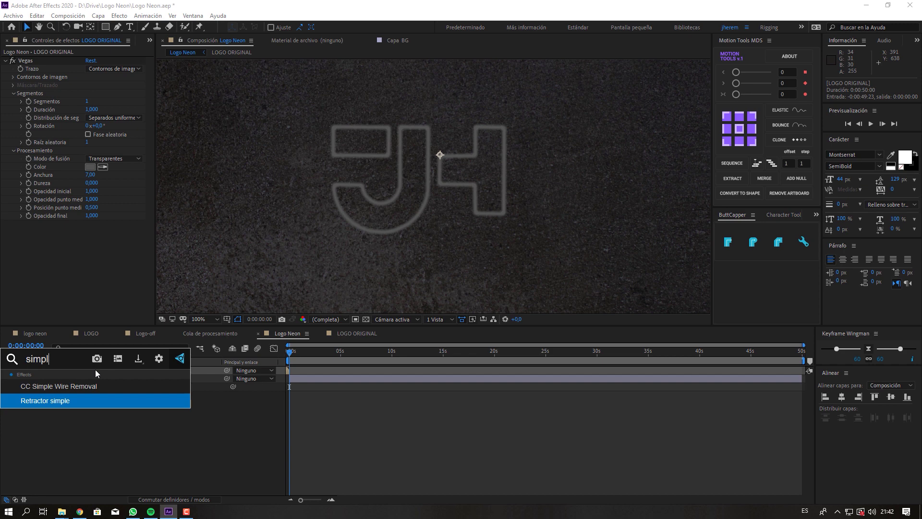
key(Return)
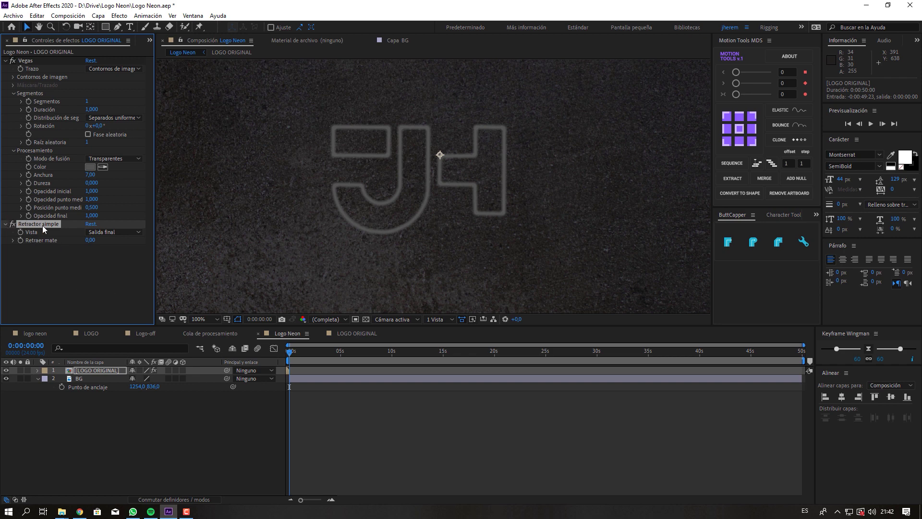
click(90, 240)
text(-5)
key(Return)
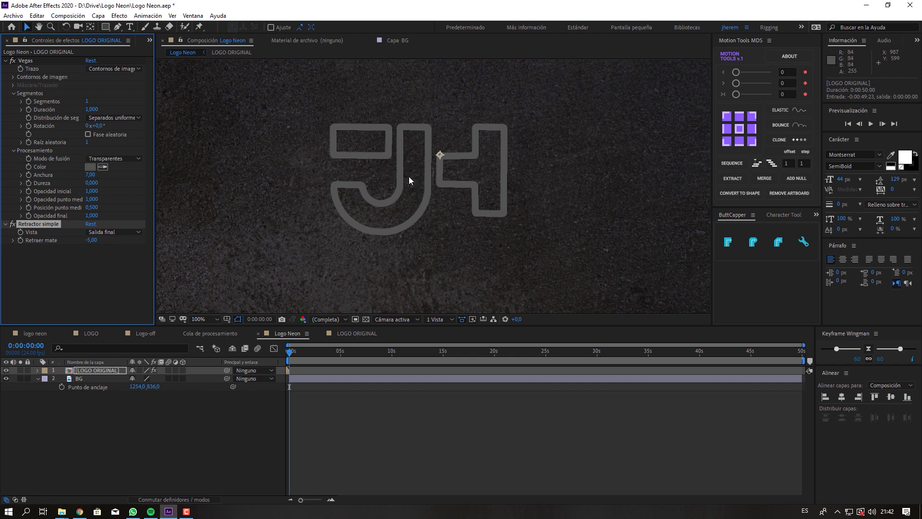
Slim the Vegas stroke width to 5 and reselect the LOGO ORIGINAL layer
click(90, 175)
text(5)
key(Return)
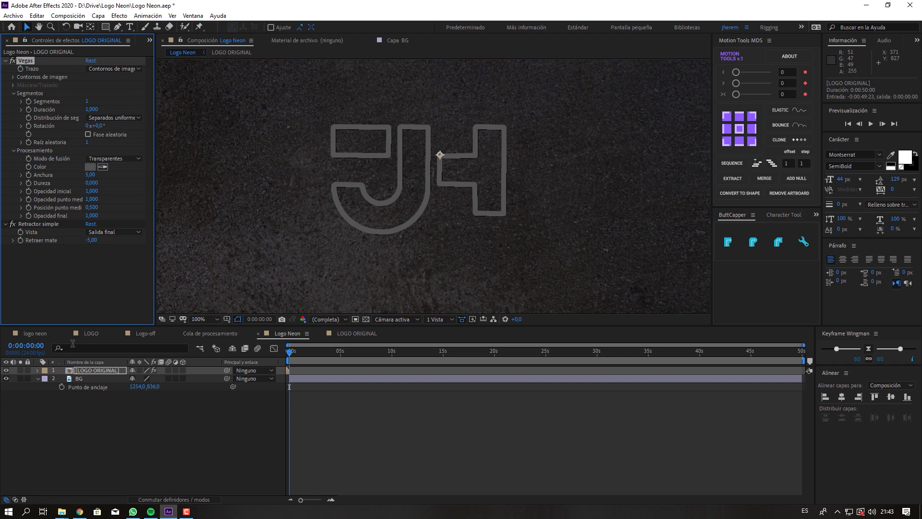
click(87, 371)
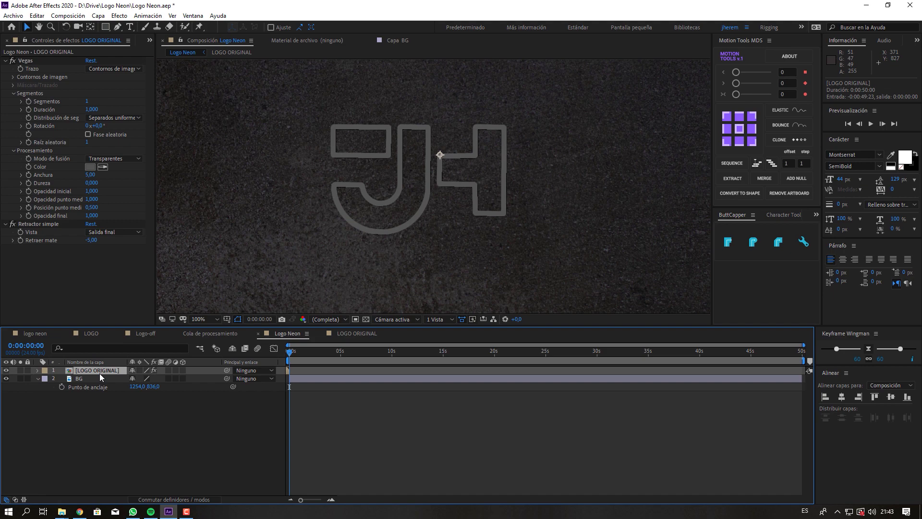
key(ctrl+shift+c)
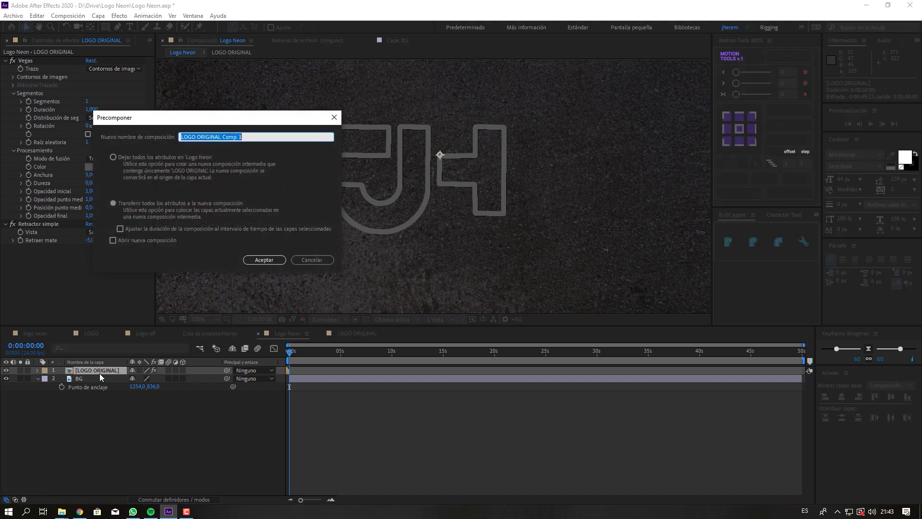
Precompose the outlined logo as LOGO OFF
text(LOGO OFF)
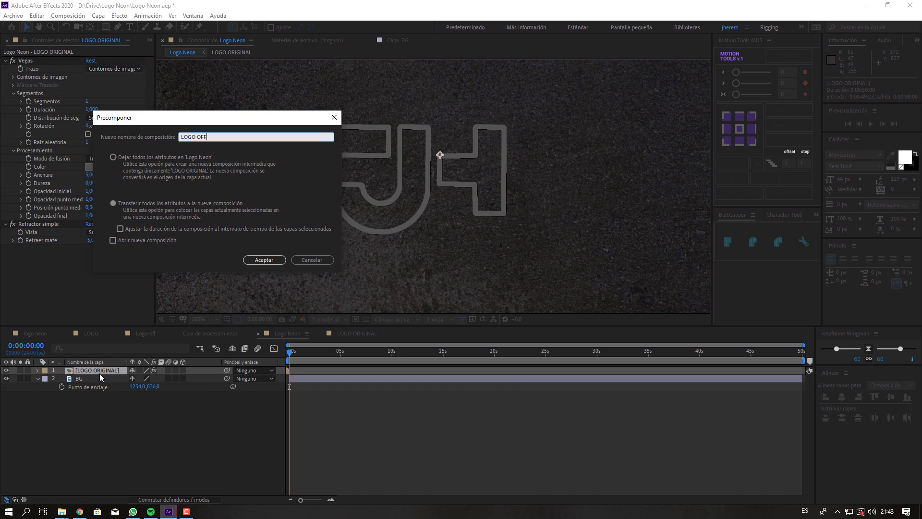
click(265, 260)
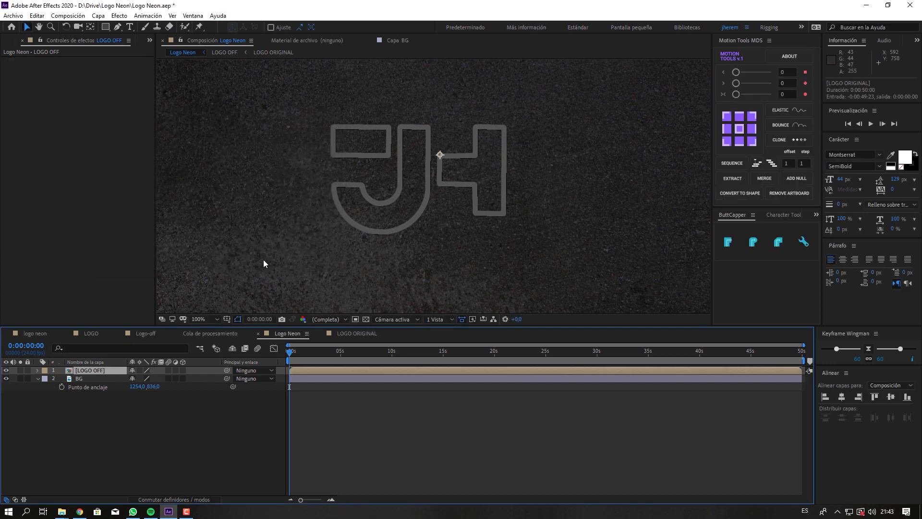
key(ctrl+space)
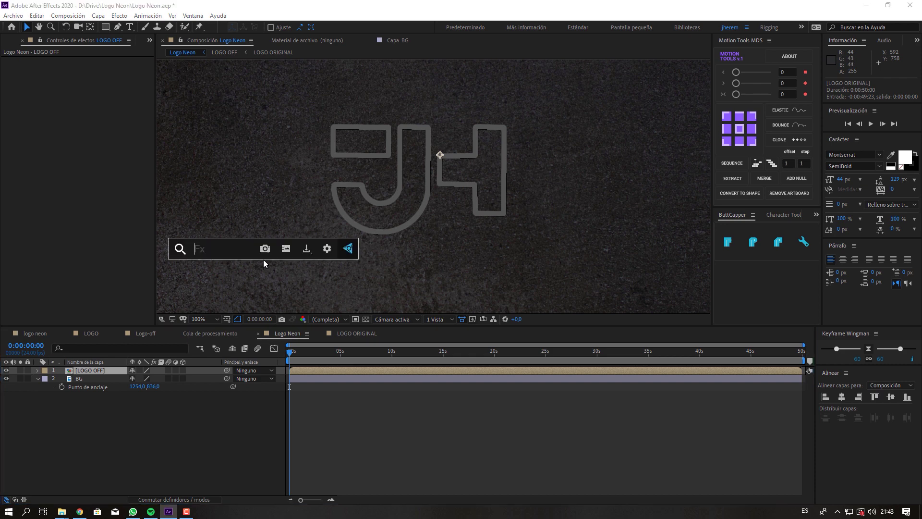
text(cc g)
key(Escape)
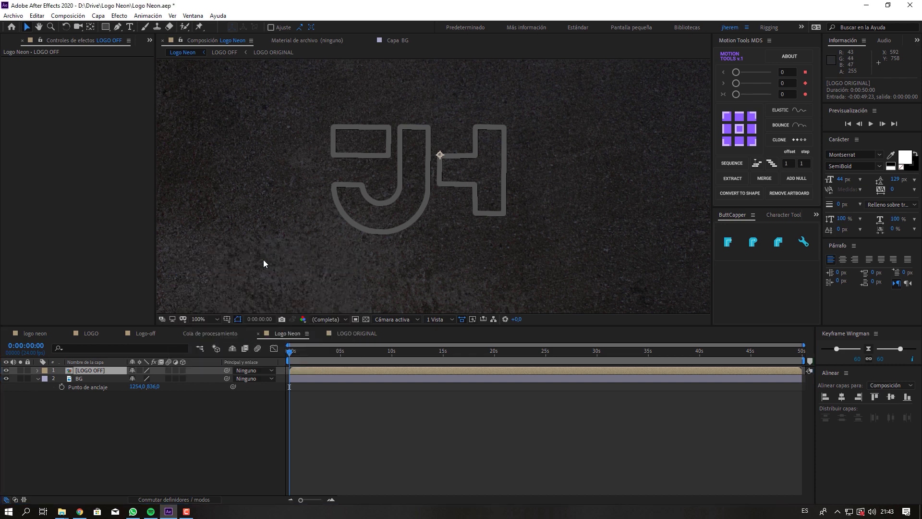
Apply CC Glass to the LOGO OFF layer
click(88, 373)
key(ctrl+space)
text(cc gla)
key(Return)
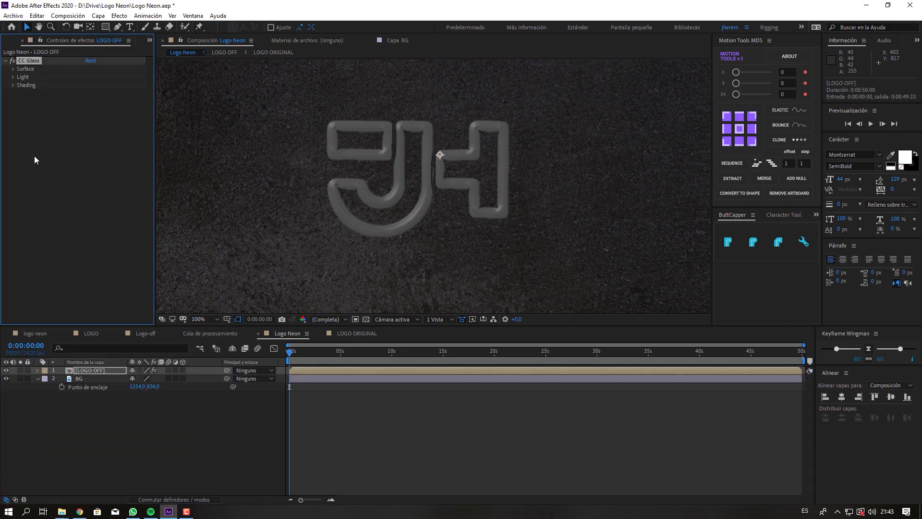
Keep LOGO OFF as the CC Glass bump map and set softness to 10
click(14, 70)
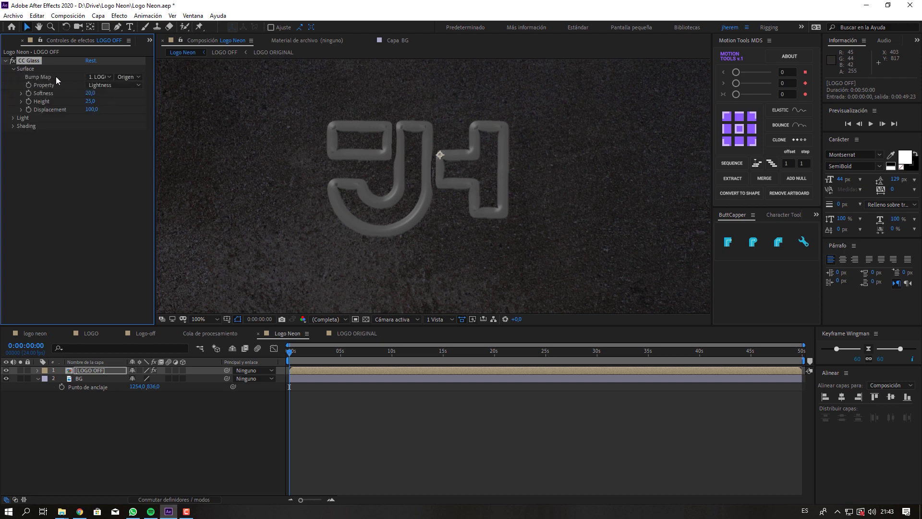
click(98, 77)
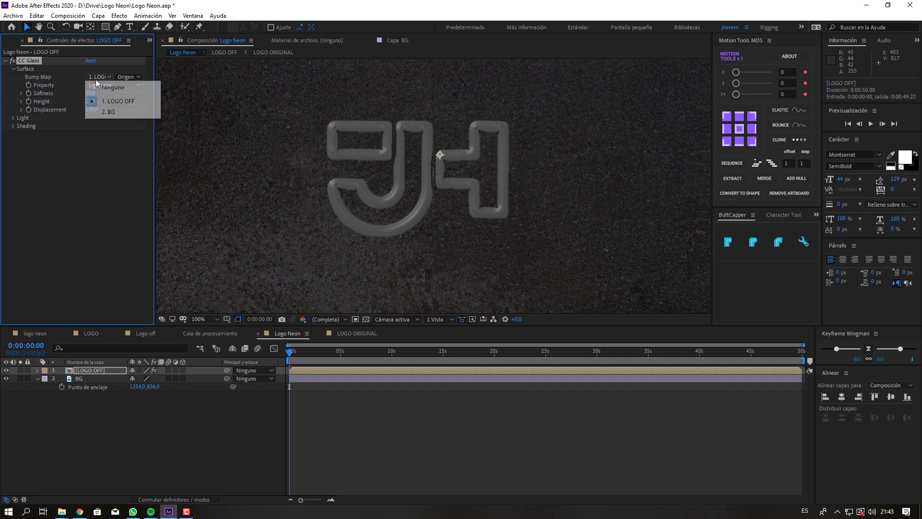
click(131, 102)
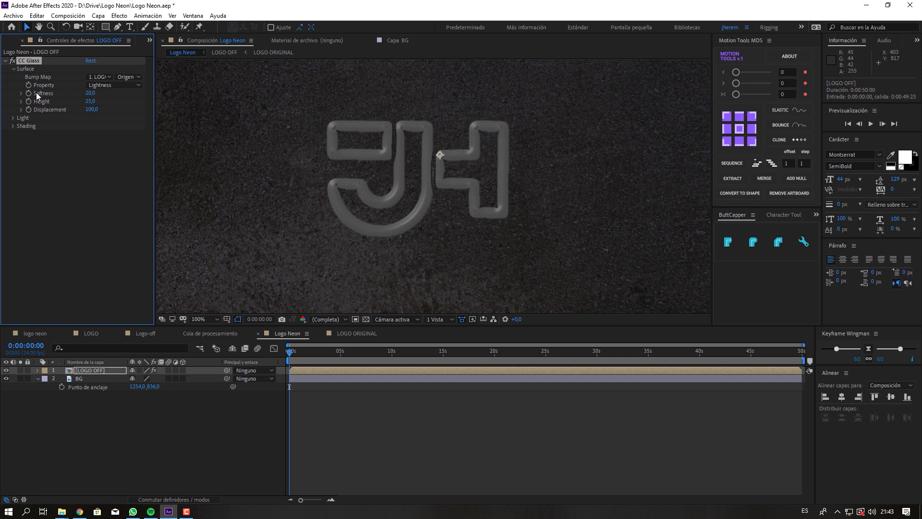
click(89, 93)
text(10)
key(Return)
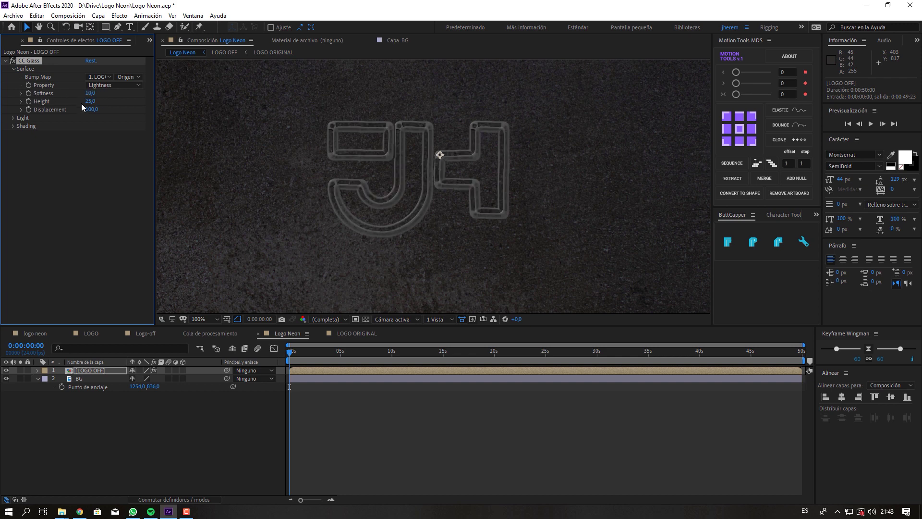
Try CC Glass height at 30 and 35, returning to 30
click(89, 101)
text(30)
key(Return)
click(88, 101)
key(Return)
click(88, 101)
text(30)
key(Return)
Set the CC Glass shading specular to 100
click(15, 126)
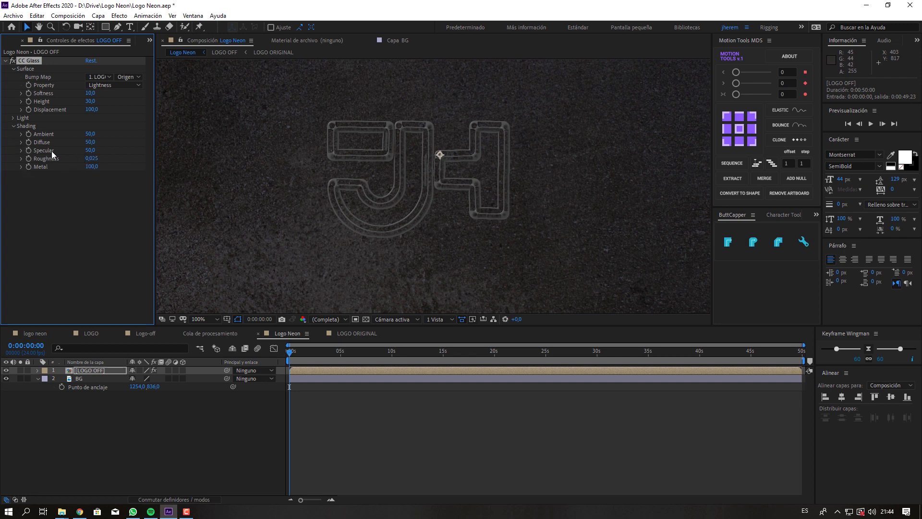
click(90, 150)
text(100)
key(Return)
Test lower glass heights: 3 (undone), then 10 and 5
drag(93, 104, 81, 104)
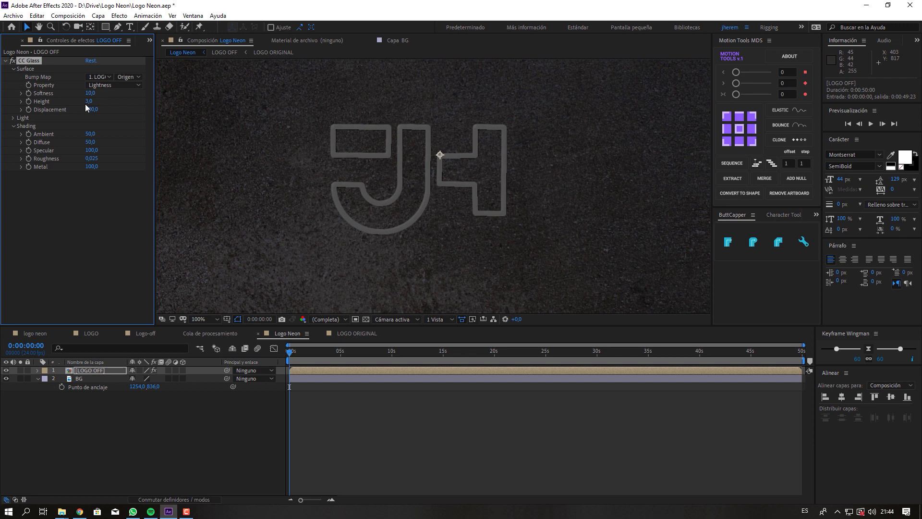
key(ctrl+z)
click(90, 101)
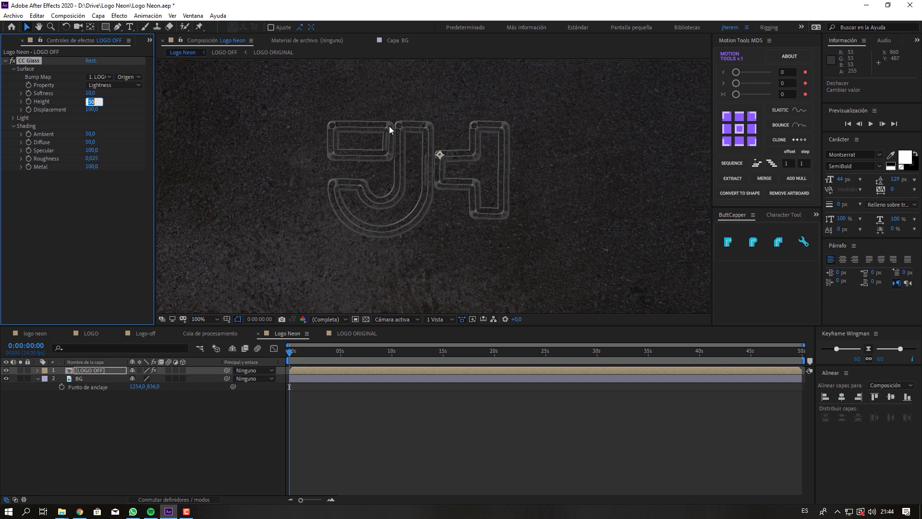
text(10)
key(Return)
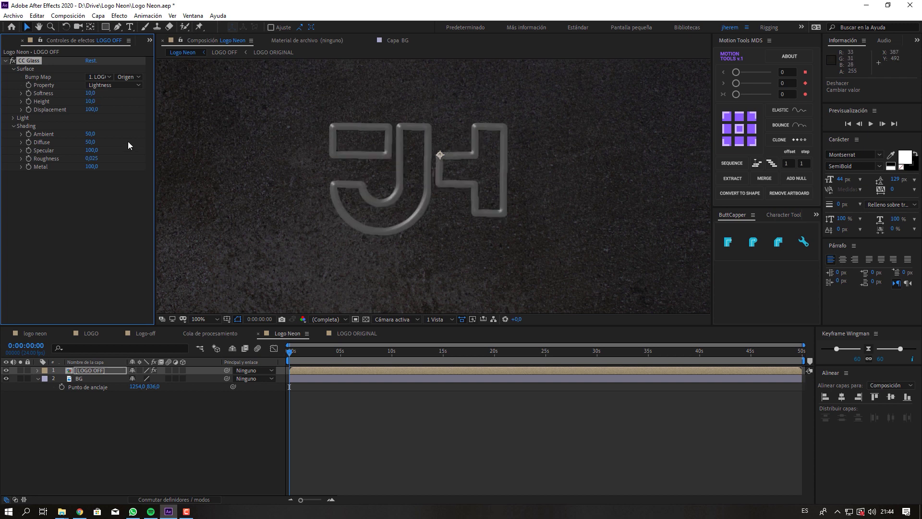
click(90, 102)
text(5)
key(Return)
click(89, 101)
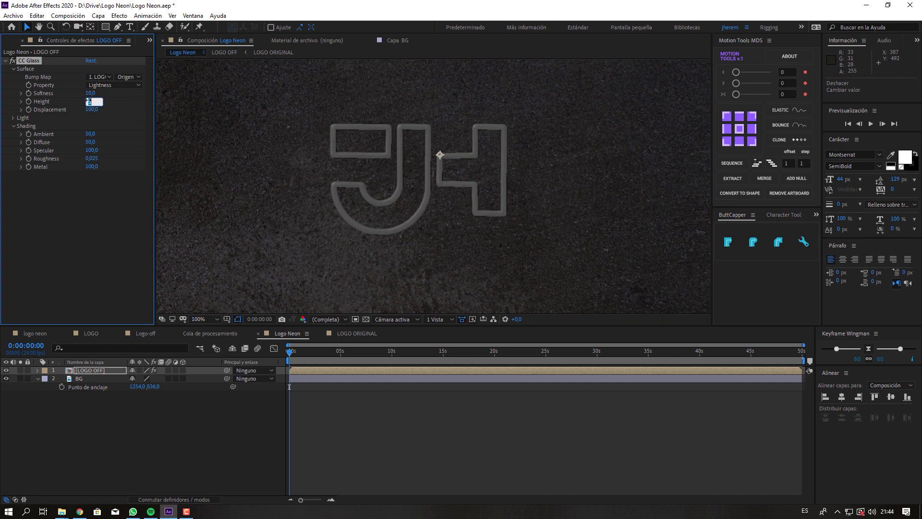
key(Return)
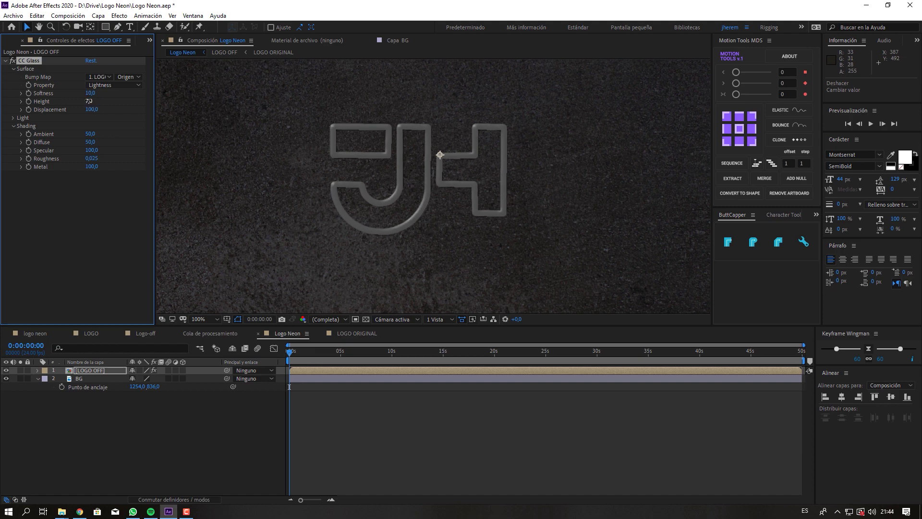
Settle the glass height at 8 after trying 15 and 10, checking at full and half size
key(period)
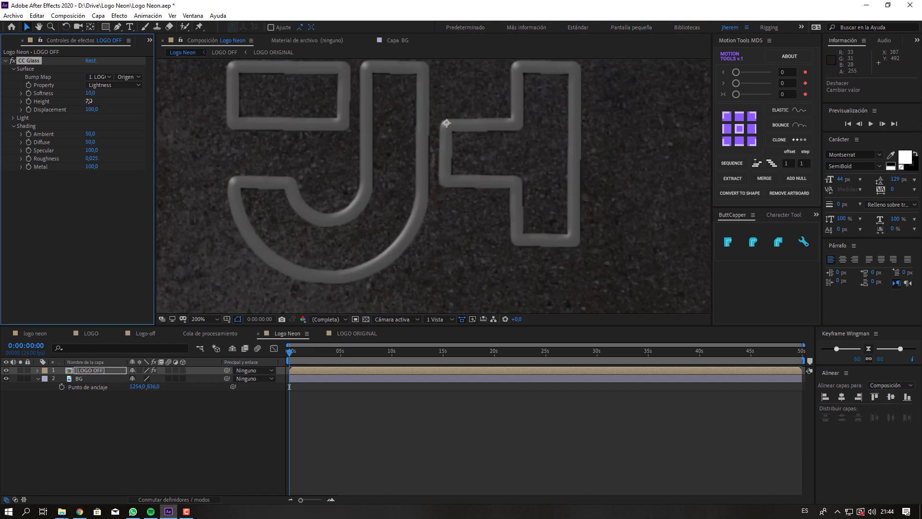
key(comma)
key(comma)
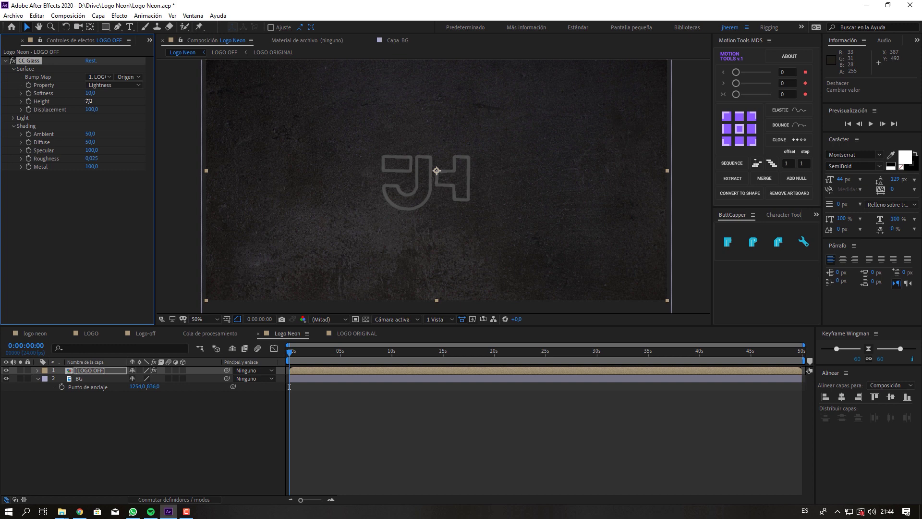
click(88, 102)
text(15)
key(Return)
click(88, 101)
text(10)
key(Return)
click(88, 102)
text(8)
key(Return)
key(slash)
key(shift+slash)
Open the LOGO OFF precomp, then LOGO ORIGINAL, and fit the composition in view
double_click(88, 371)
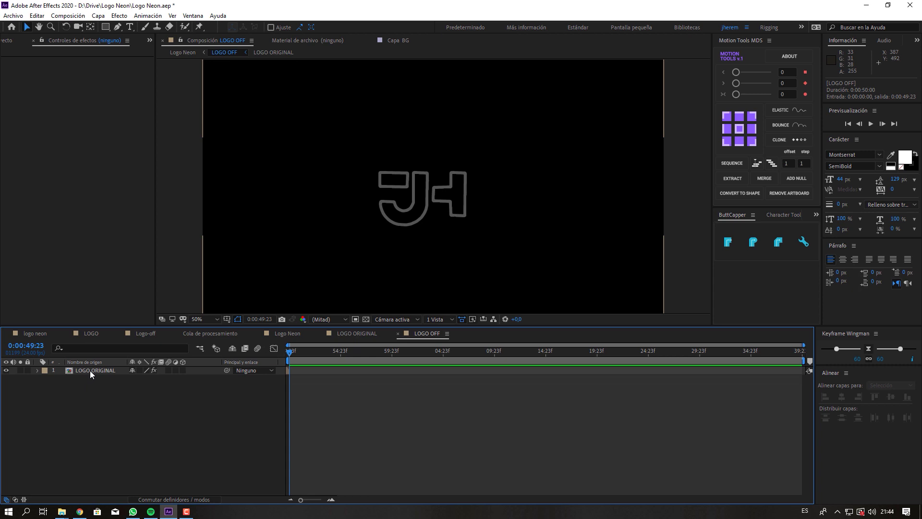
click(90, 370)
double_click(86, 371)
click(91, 370)
key(shift+slash)
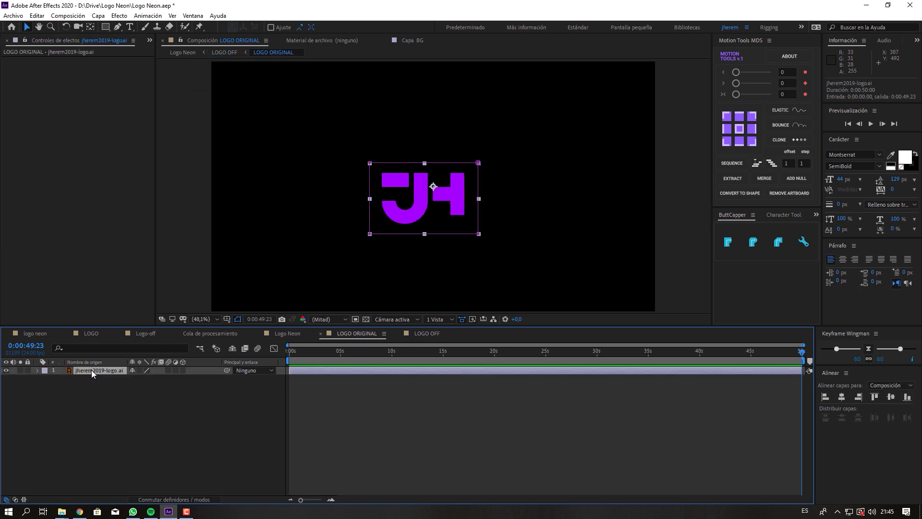
Scale the JH logo to 124%, nudge it up-right, and return to Logo Neon
key(s)
drag(149, 379, 145, 378)
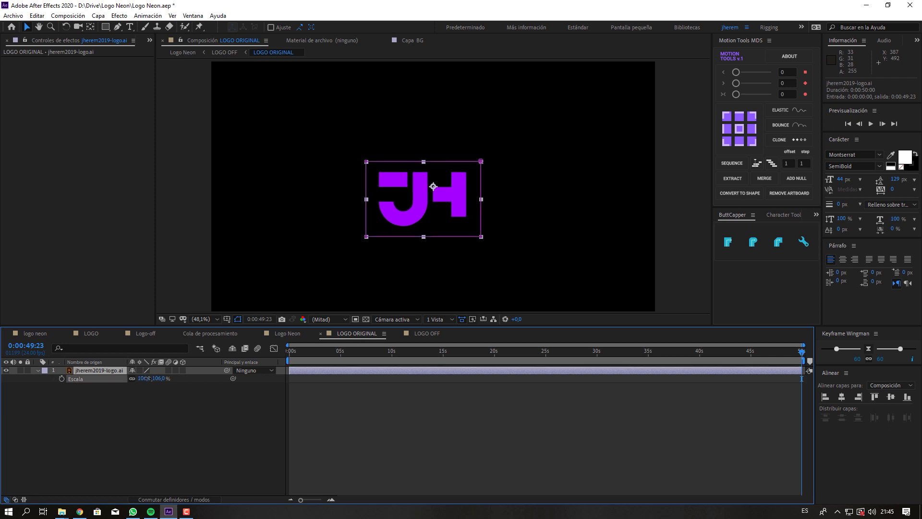
key(apostrophe)
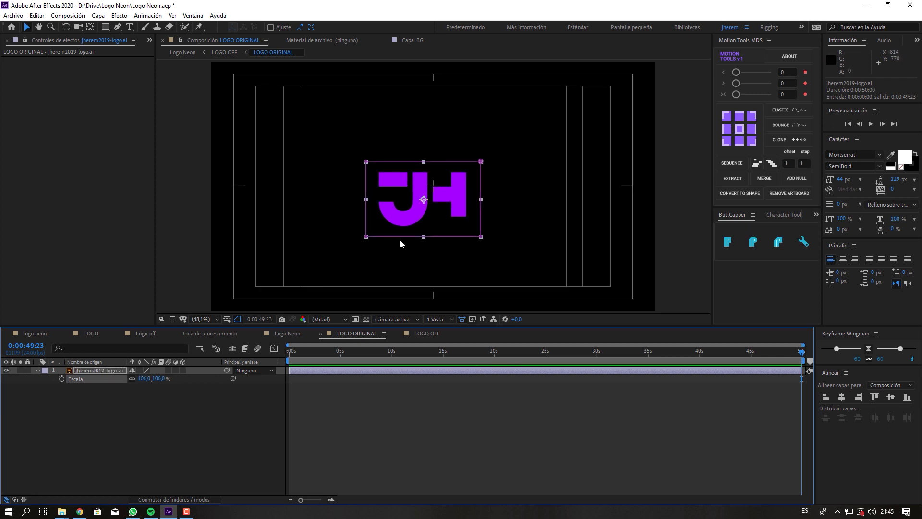
drag(454, 199, 464, 186)
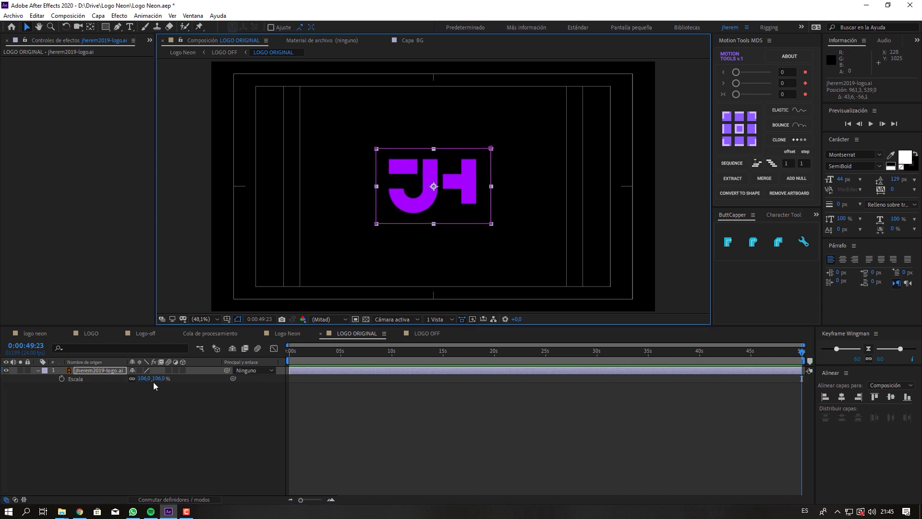
drag(157, 378, 166, 378)
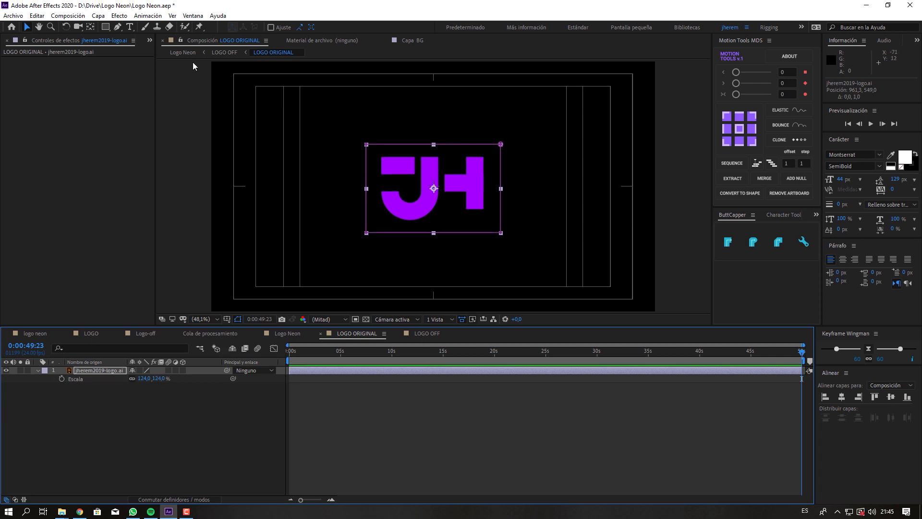
click(184, 53)
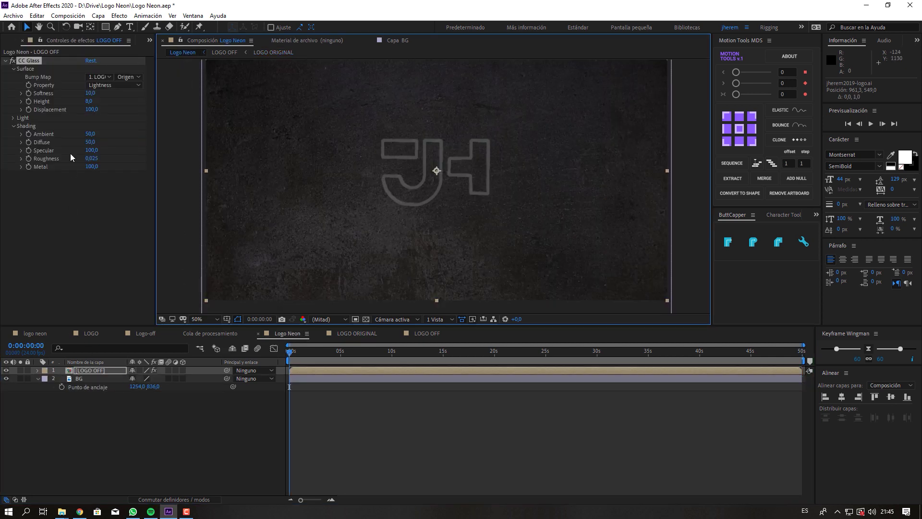
Set the CC Glass height to 10 and inspect the logo at 100% zoom
click(89, 101)
text(10)
key(Return)
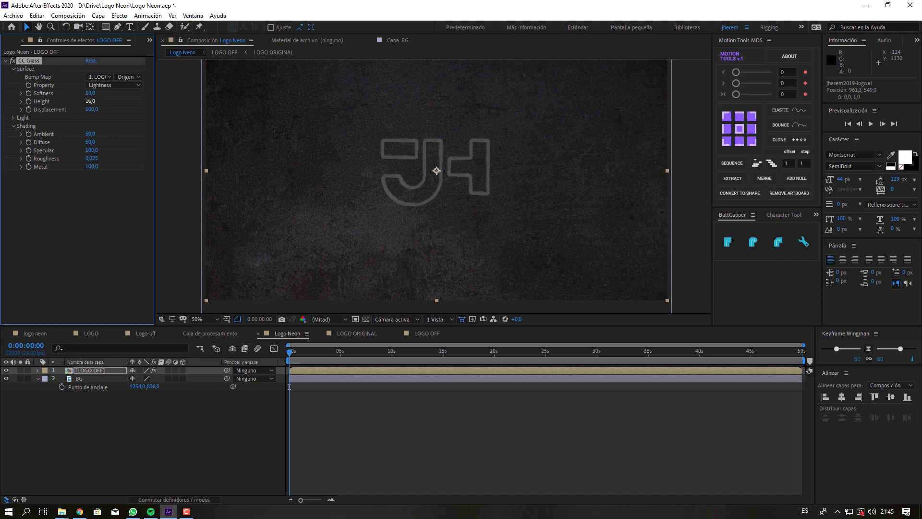
key(slash)
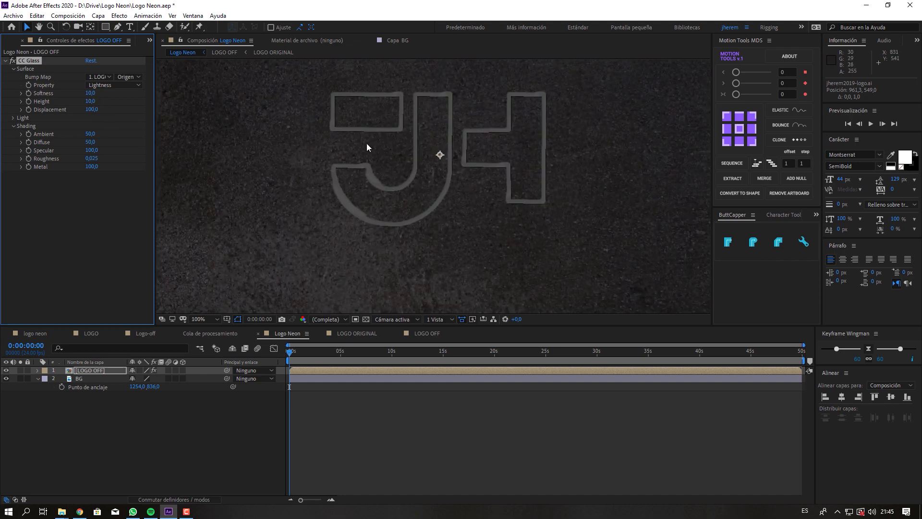
scroll(393, 181, up, 1)
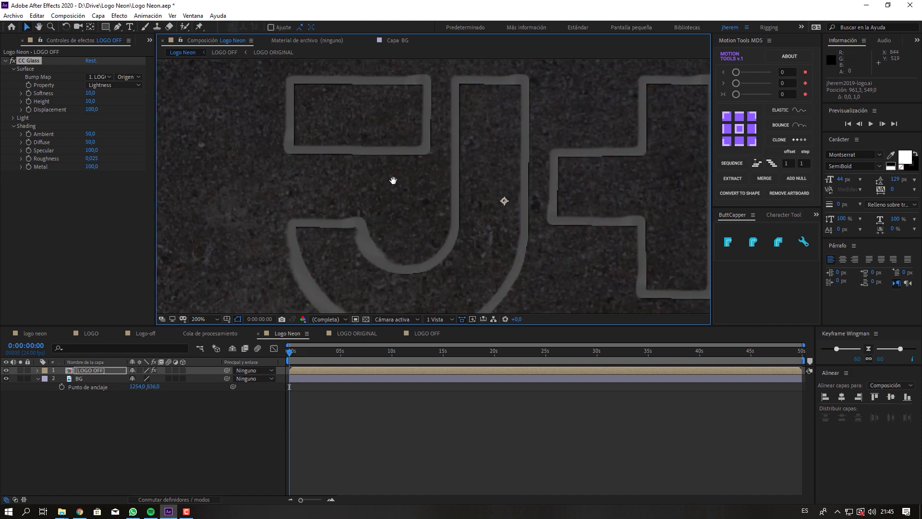
key(slash)
scroll(393, 180, down, 1)
scroll(393, 180, up, 1)
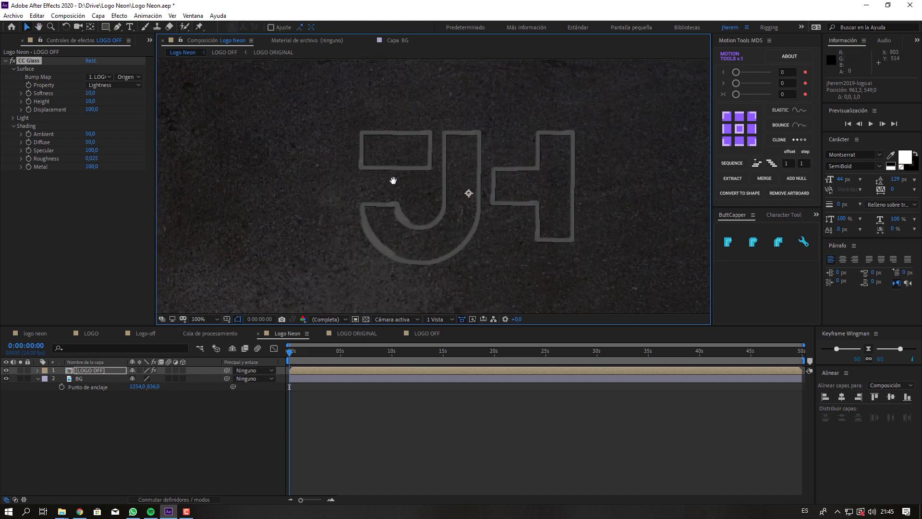
Try CC Glass heights of 12, 7 and 6, settling on 7
click(90, 101)
text(12)
key(Return)
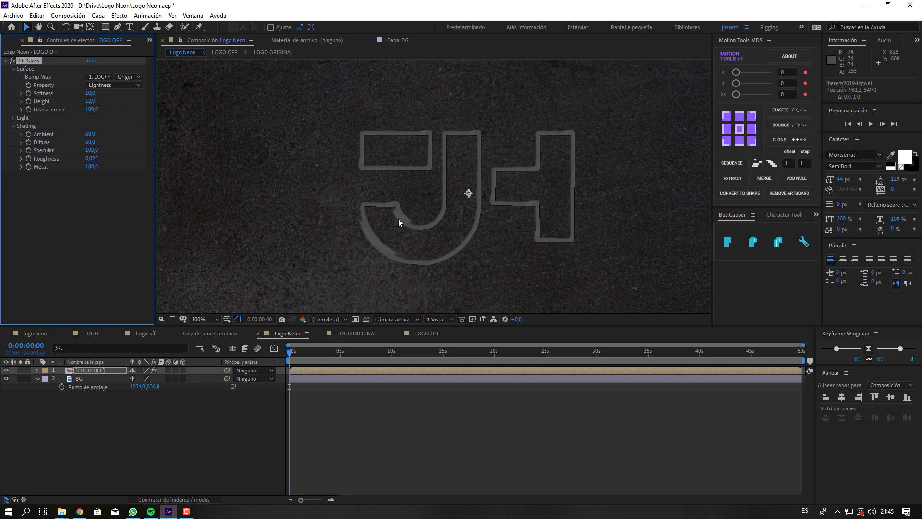
click(91, 101)
text(7)
key(Return)
click(89, 102)
text(6)
key(Return)
click(89, 102)
text(7)
key(Return)
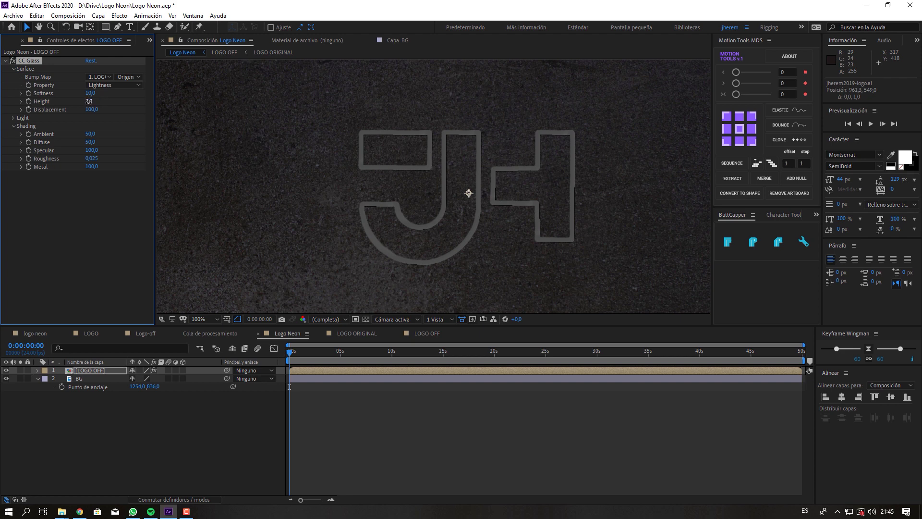
Try a CC Glass softness of 5, then set it back to 10
click(89, 93)
double_click(87, 94)
text(5)
key(Return)
click(88, 93)
text(10)
key(Return)
click(91, 370)
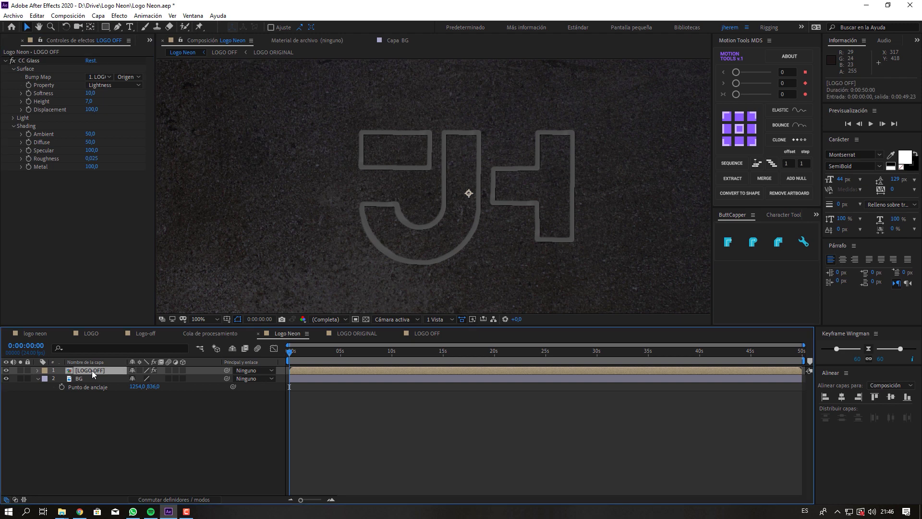
Duplicate the LOGO OFF layer and rename the copy LOGO SHADOW
key(ctrl+d)
key(Return)
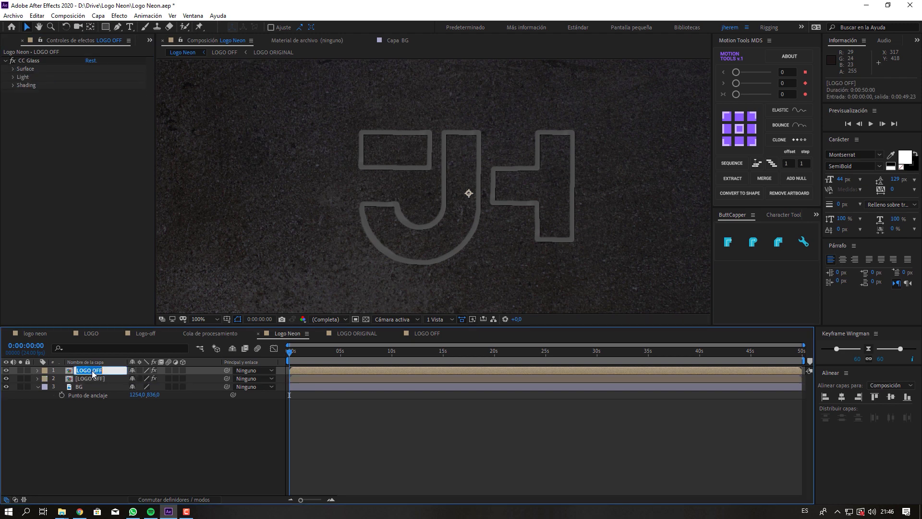
text(OGO SHADOWM)
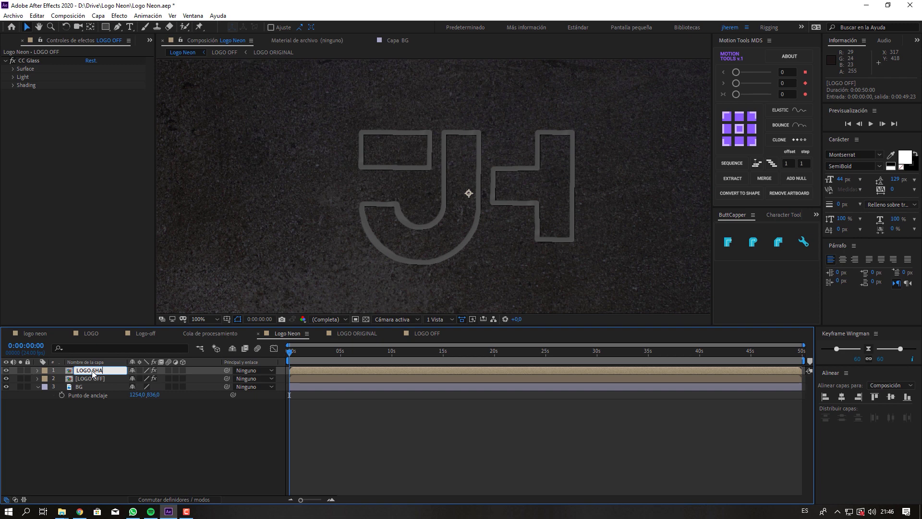
key(BackSpace)
Confirm the LOGO SHADOW name and move the layer beneath LOGO OFF
key(Return)
drag(93, 371, 95, 381)
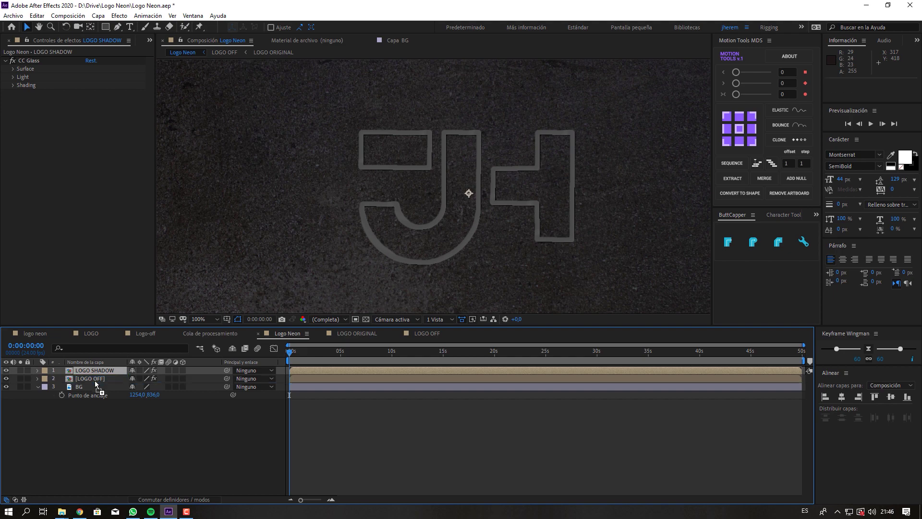
key(Caps_Lock)
key(Caps_Lock)
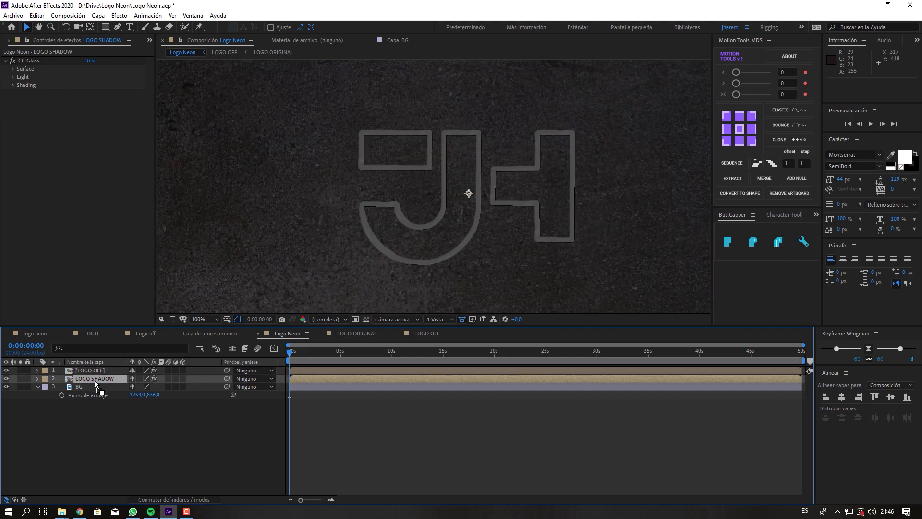
Apply a Relleno fill to LOGO SHADOW with colour #000000
key(ctrl+space)
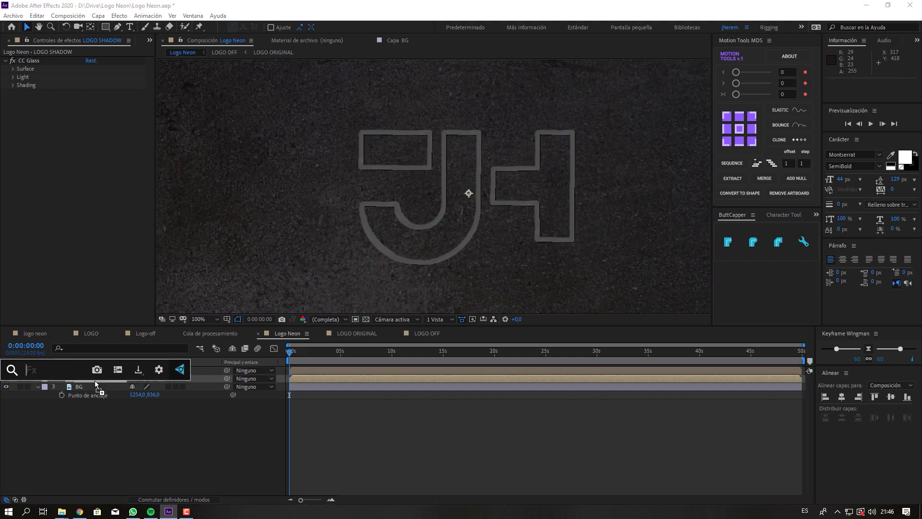
text(rell)
key(Down)
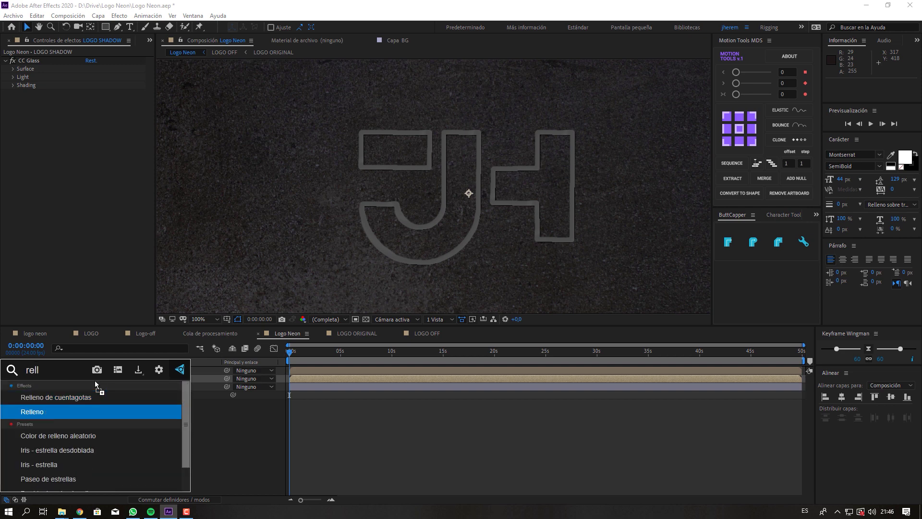
key(Return)
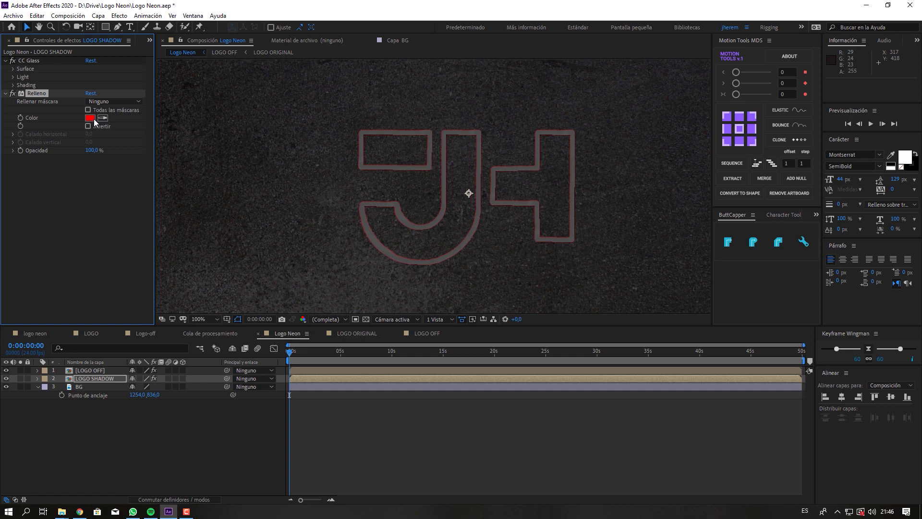
click(90, 117)
text(000000)
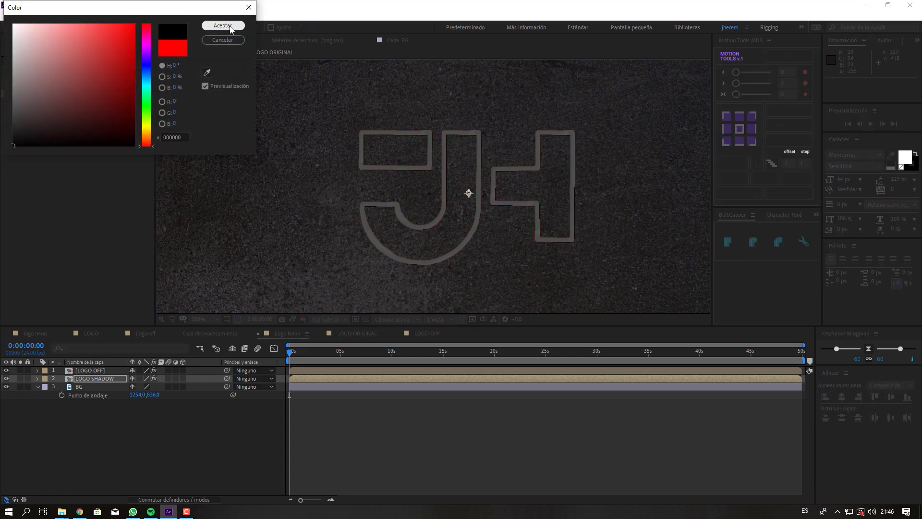
click(223, 25)
click(91, 380)
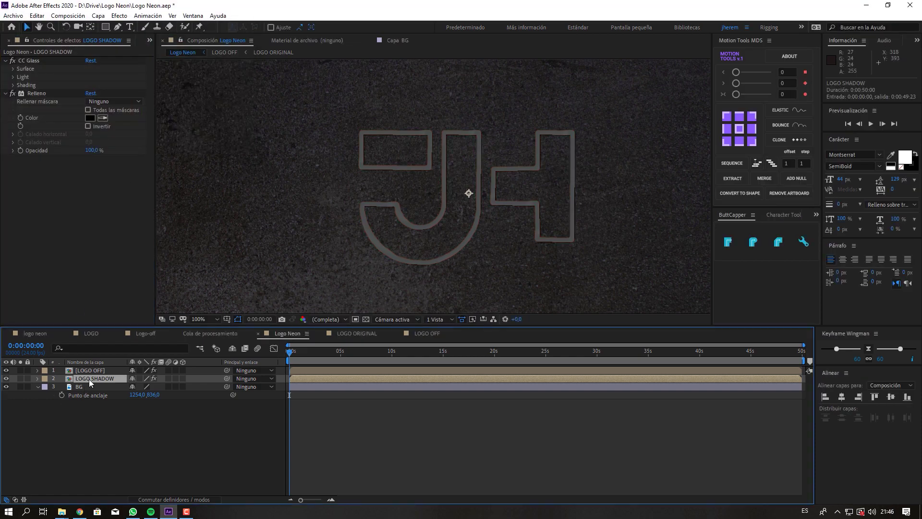
key(ctrl+space)
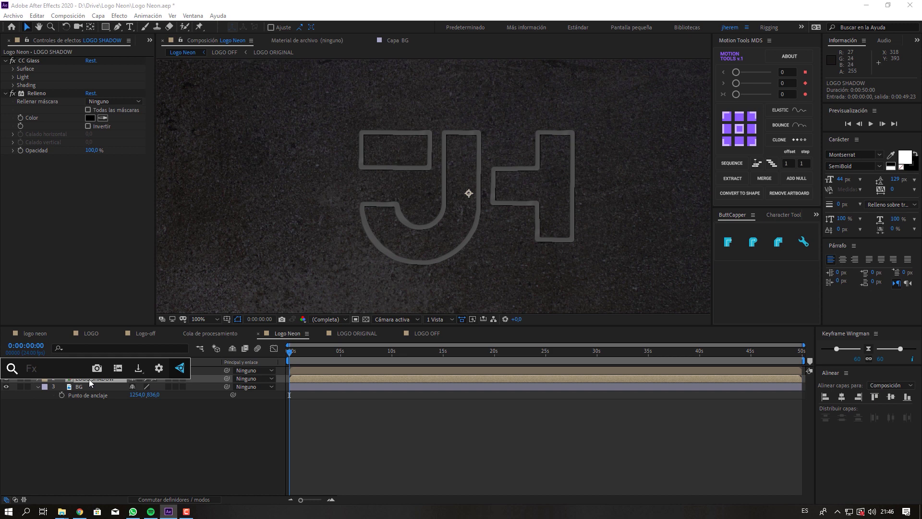
Add CC Radial Fast Blur and a Resplandor glow to LOGO SHADOW, then fit the view
text(cc)
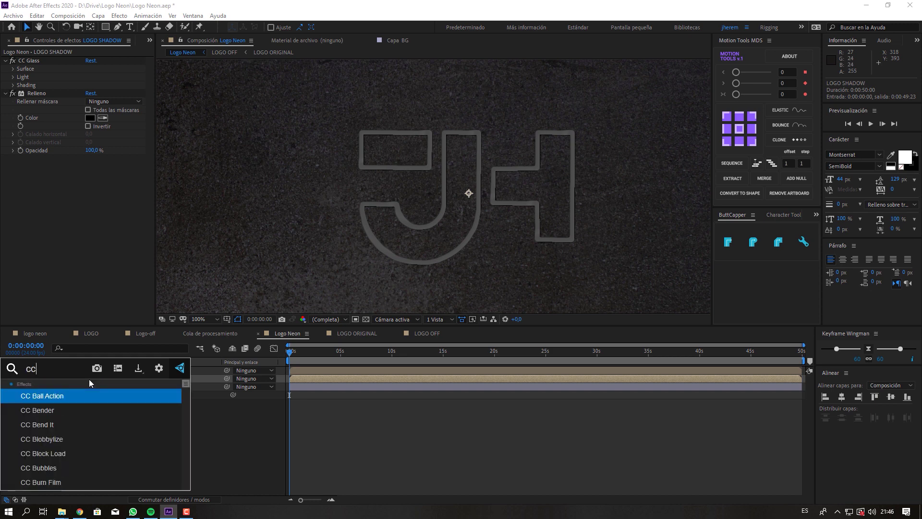
text( ra)
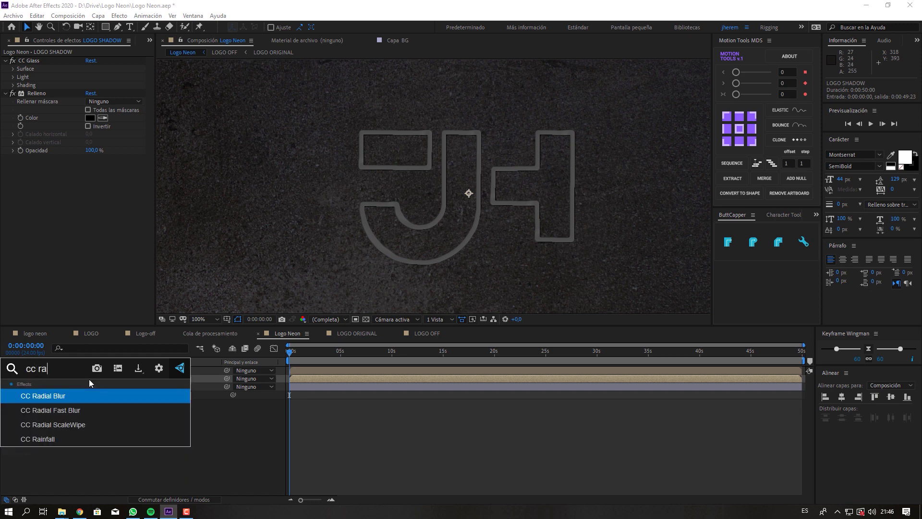
click(66, 411)
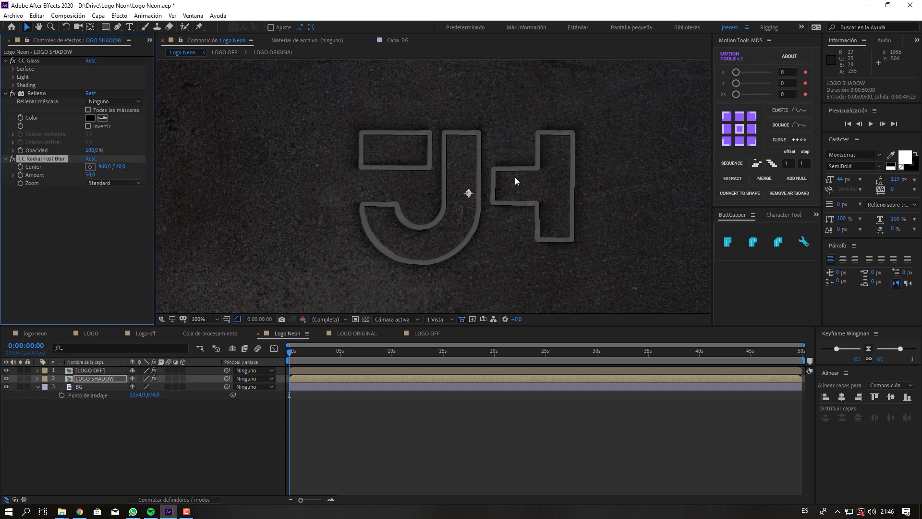
key(ctrl+space)
text(resplan)
key(Return)
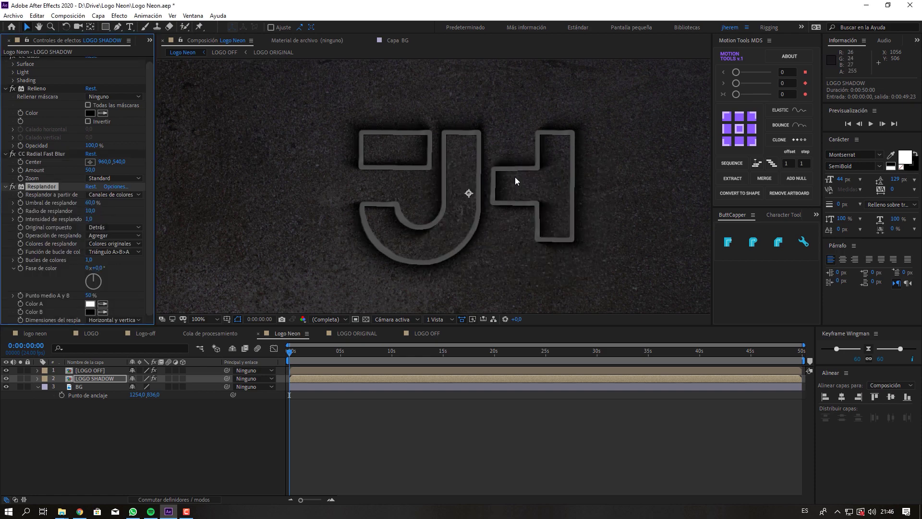
key(comma)
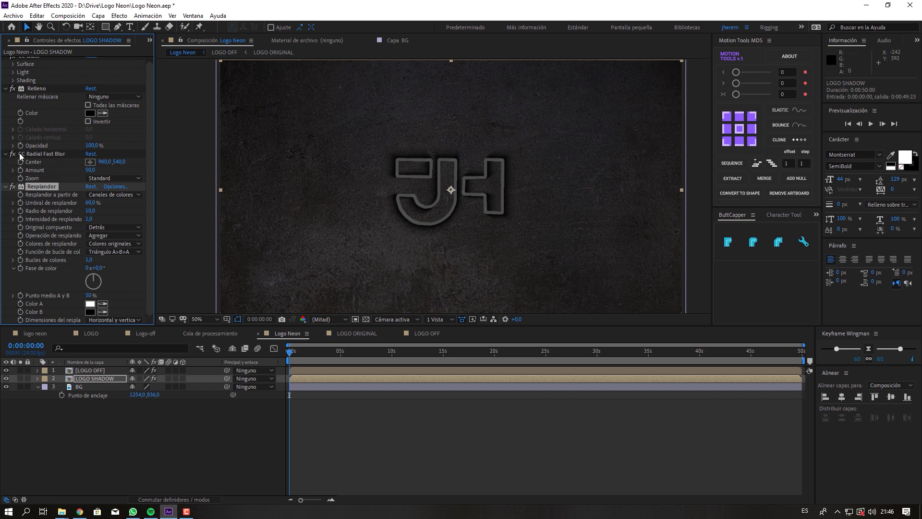
Set the radial blur amount to 80 and drag its centre up above the logo
click(36, 153)
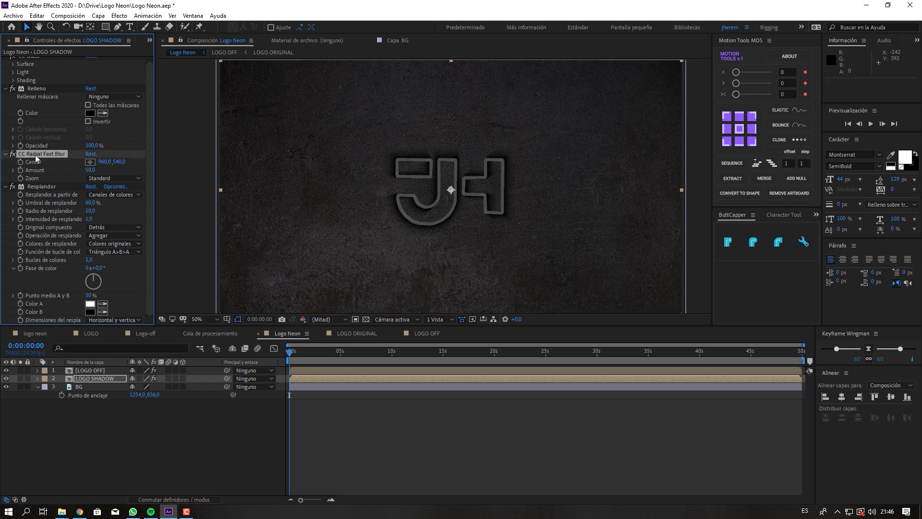
click(88, 170)
text(80)
key(Return)
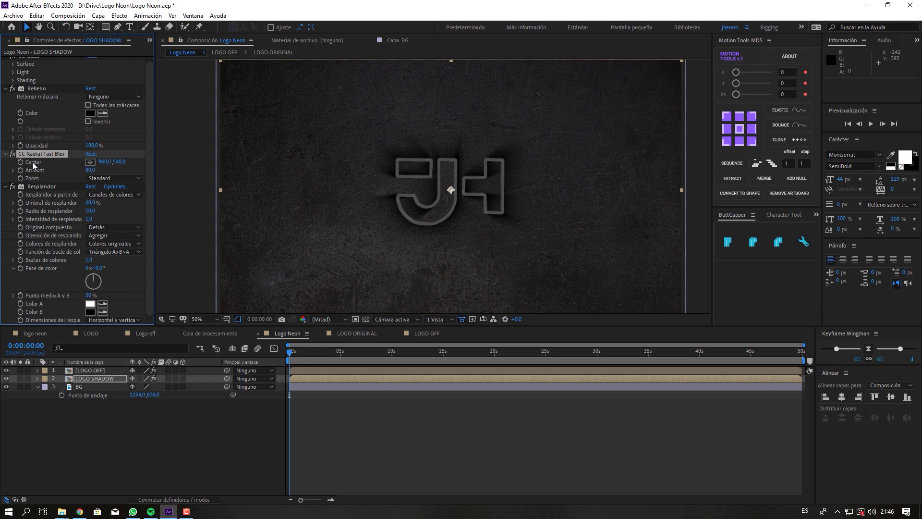
mouse_move(451, 190)
mouse_down()
mouse_move(452, 91)
mouse_move(452, 113)
mouse_up()
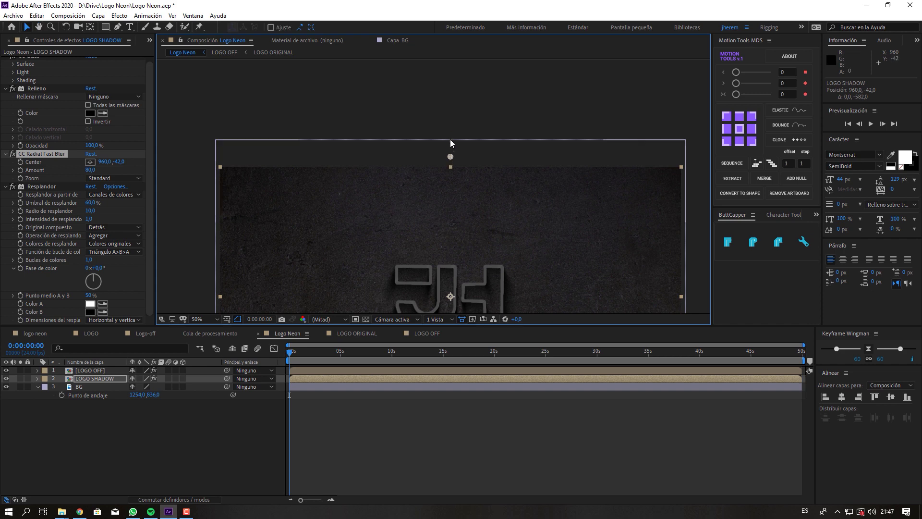
scroll(468, 125, down, 4)
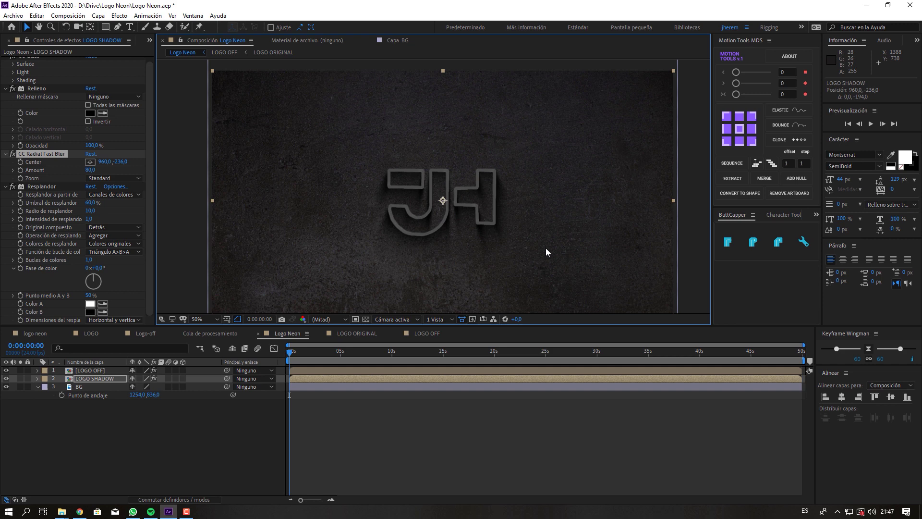
Try radial blur amounts of 70 and 100, settling on 75
click(90, 170)
text(70)
key(Return)
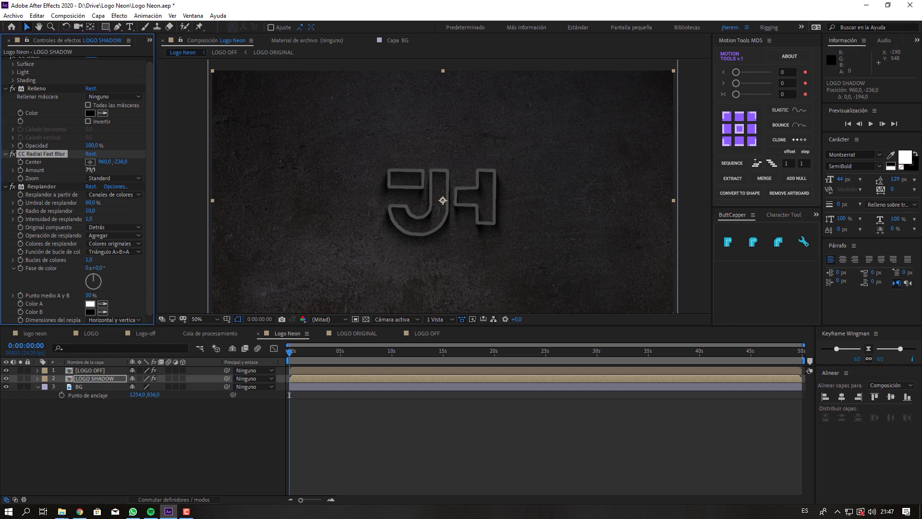
click(90, 170)
text(100)
key(Return)
click(91, 170)
text(75)
key(Return)
click(279, 335)
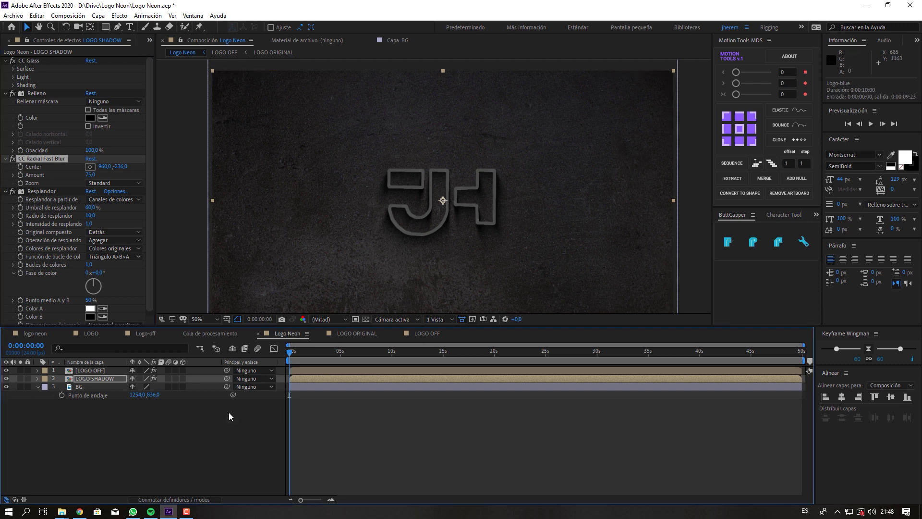
Duplicate LOGO OFF, check the neon reference preview, and name the copy LOGO COLOR 1
click(126, 371)
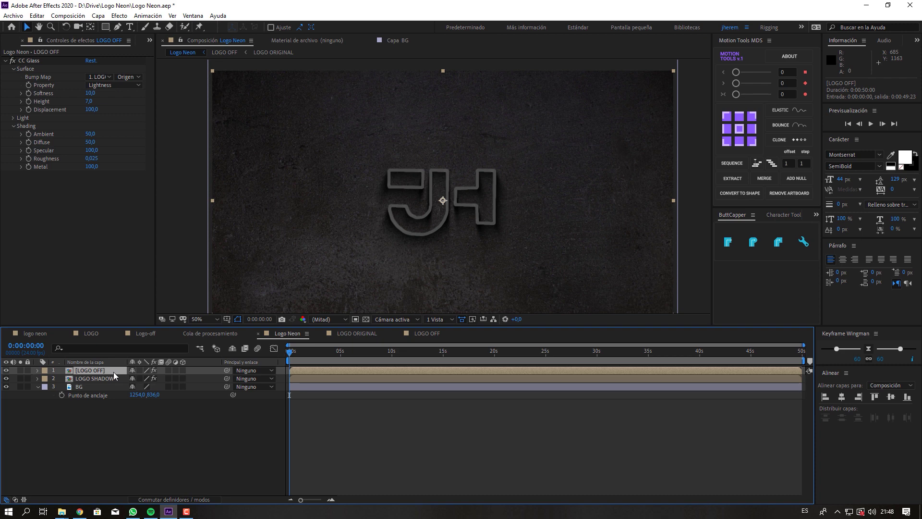
key(ctrl+d)
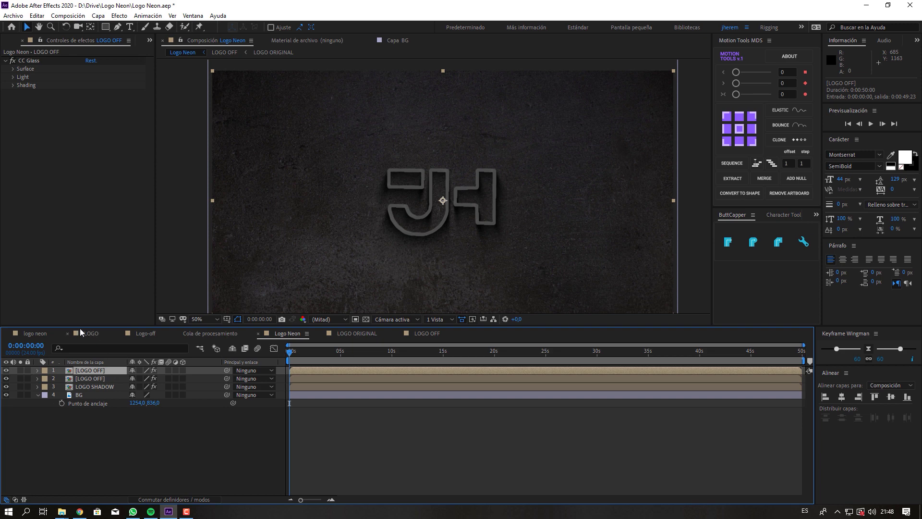
click(28, 333)
drag(494, 351, 453, 358)
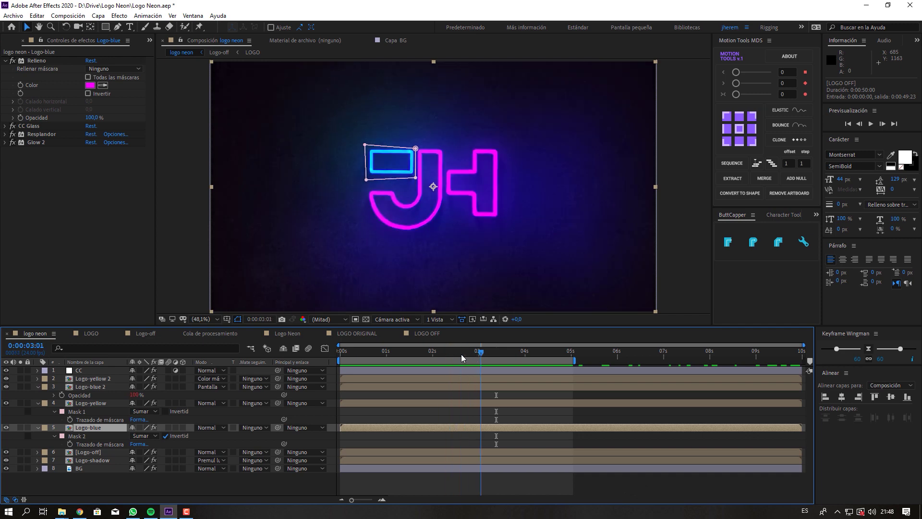
drag(453, 358, 471, 355)
click(281, 336)
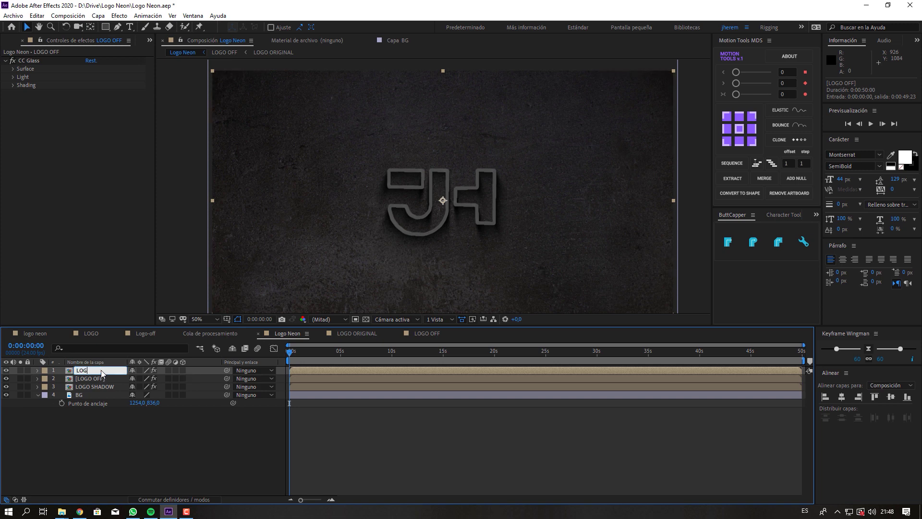
text(O COLOR 1)
key(Return)
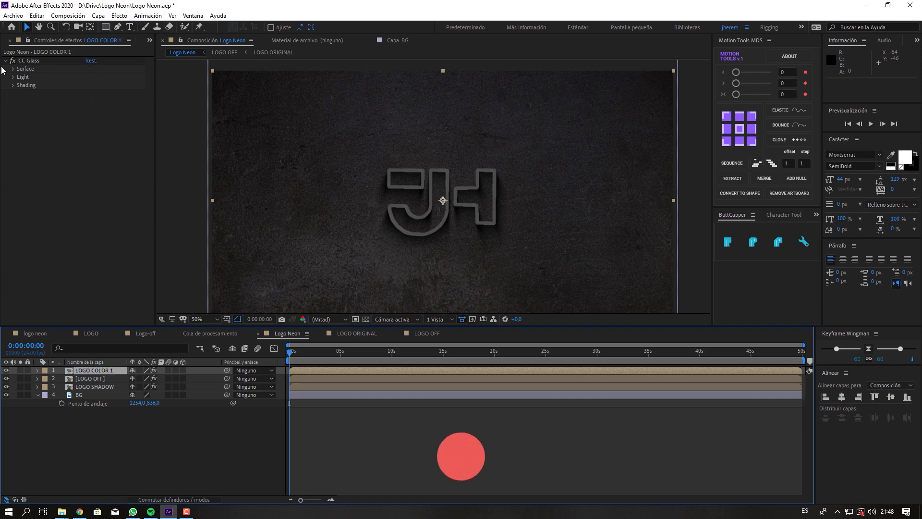
Collapse CC Glass and apply a Relleno fill to LOGO COLOR 1
click(6, 69)
click(107, 378)
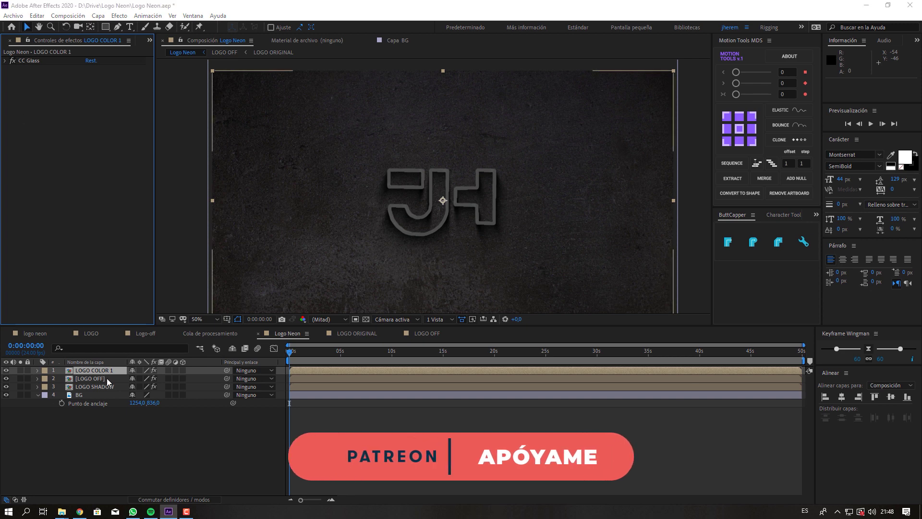
key(ctrl+space)
text(relle)
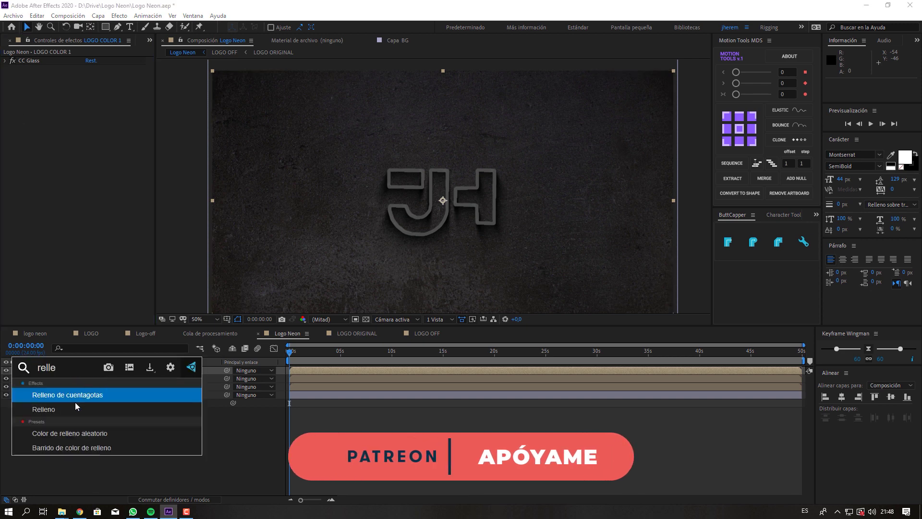
click(74, 409)
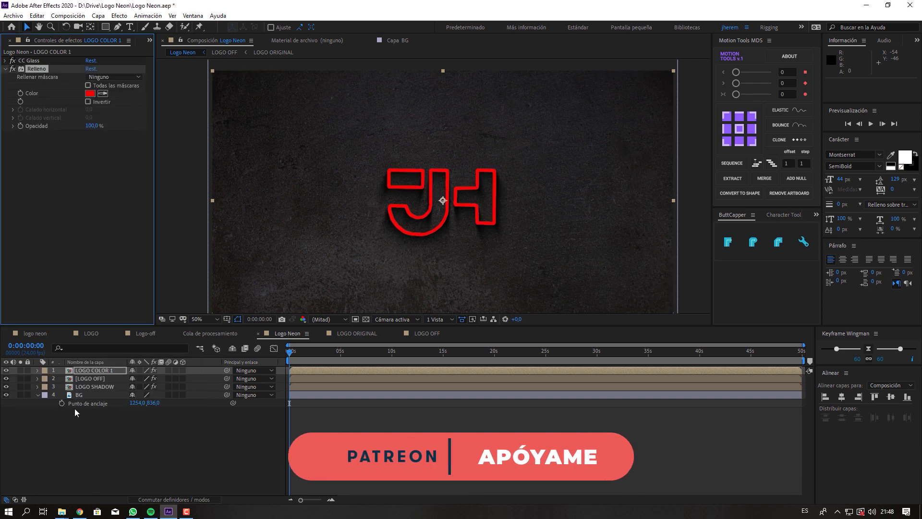
Set the fill colour to orange FFB400 and move Relleno above CC Glass
click(91, 95)
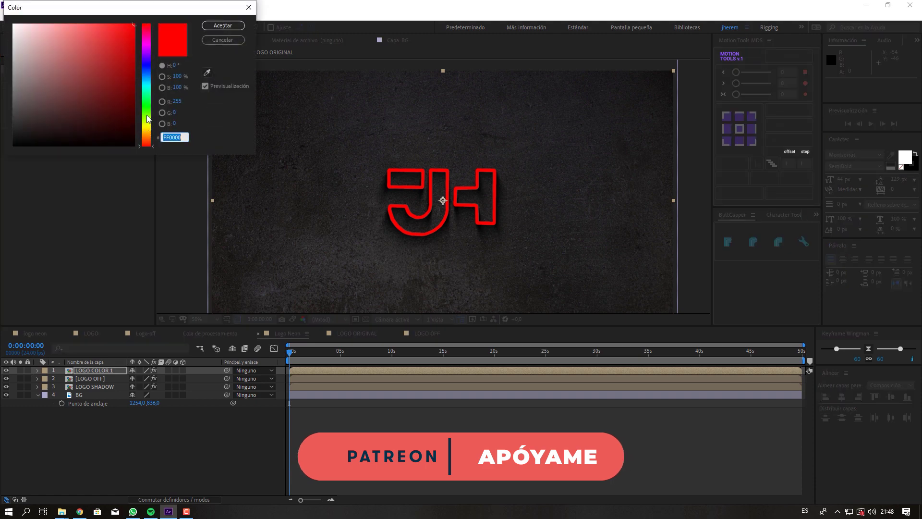
click(145, 127)
drag(145, 128, 146, 131)
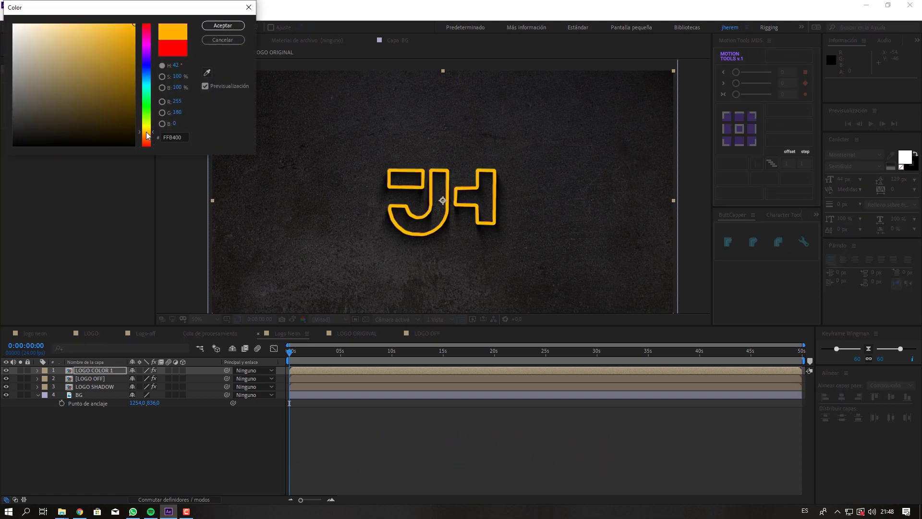
click(221, 27)
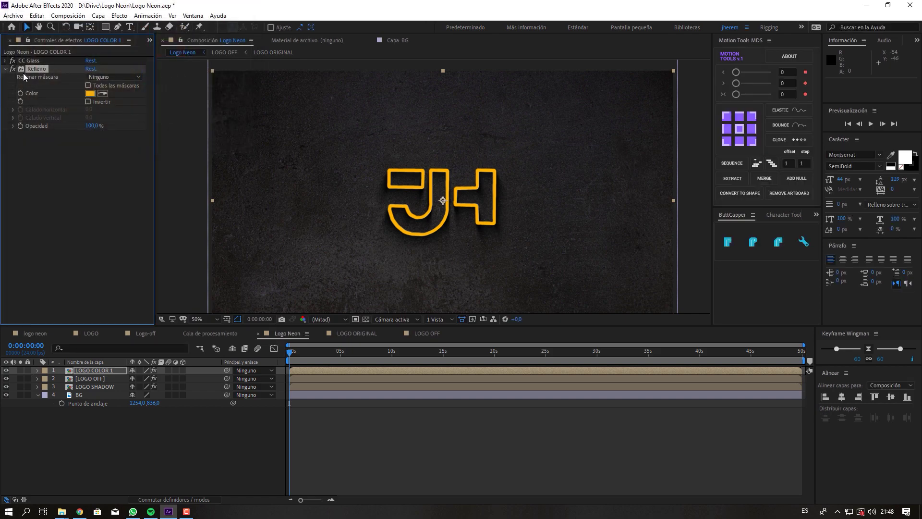
drag(33, 68, 35, 59)
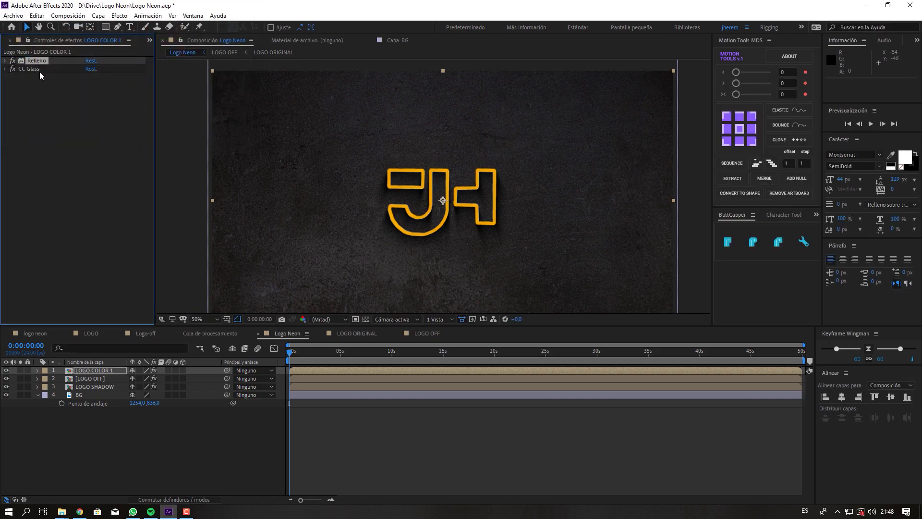
click(34, 102)
key(ctrl+space)
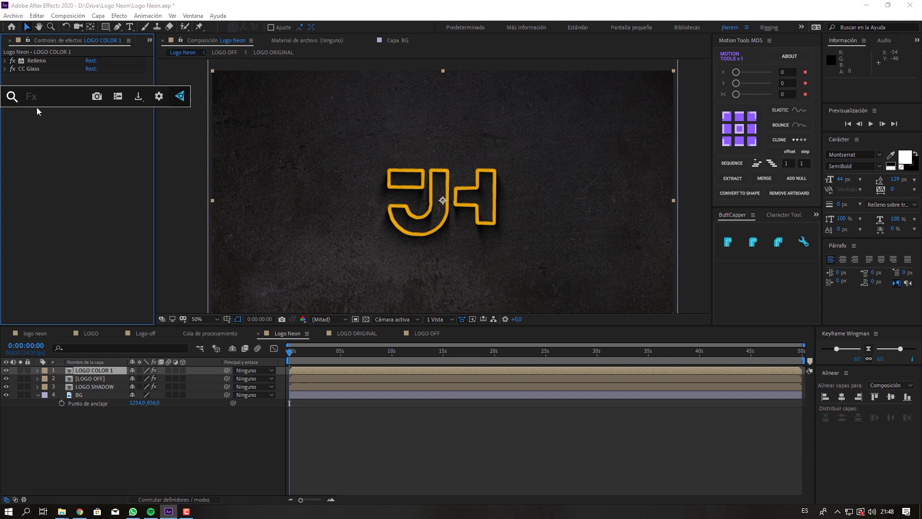
Add a Resplandor glow with 75% threshold and duplicate it
text(respl)
key(Return)
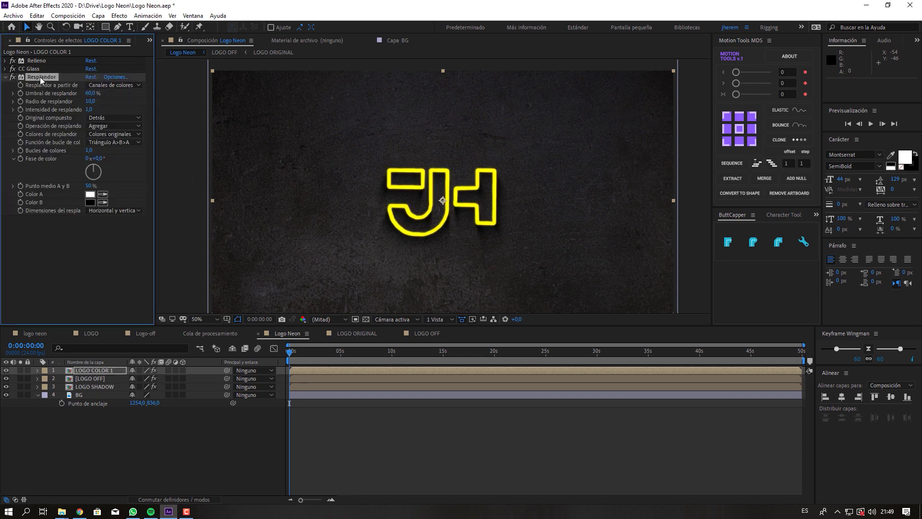
click(89, 93)
text(25)
key(Return)
drag(87, 93, 111, 92)
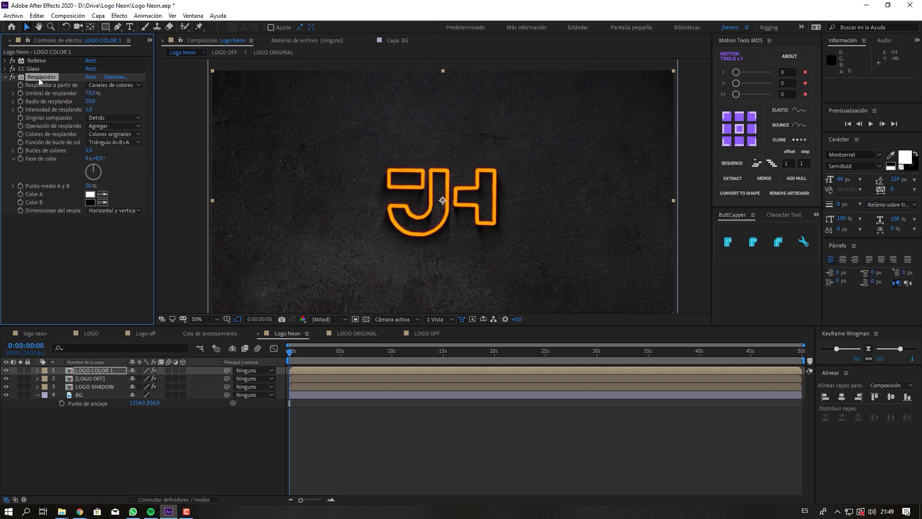
key(ctrl+d)
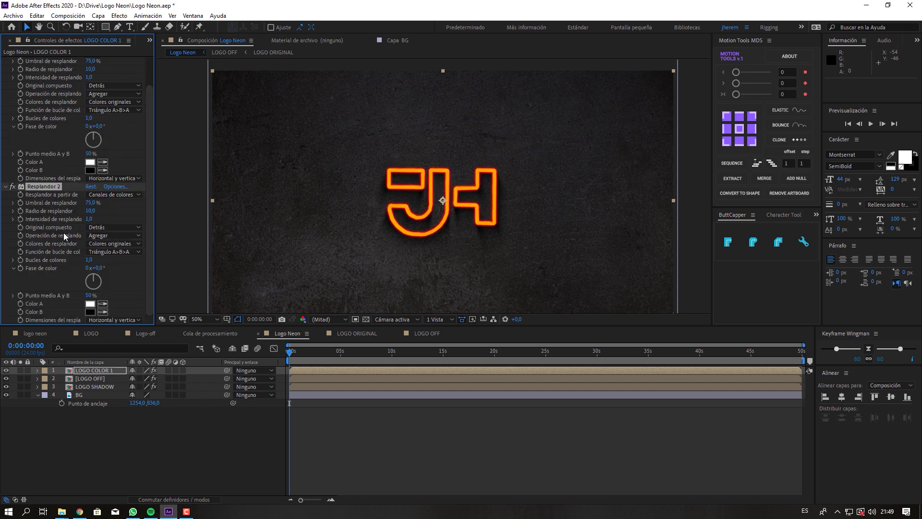
Set the second glow to 100% threshold and radius 125, then duplicate LOGO COLOR 1
click(90, 203)
text(100)
key(Return)
click(90, 211)
text(50)
key(Return)
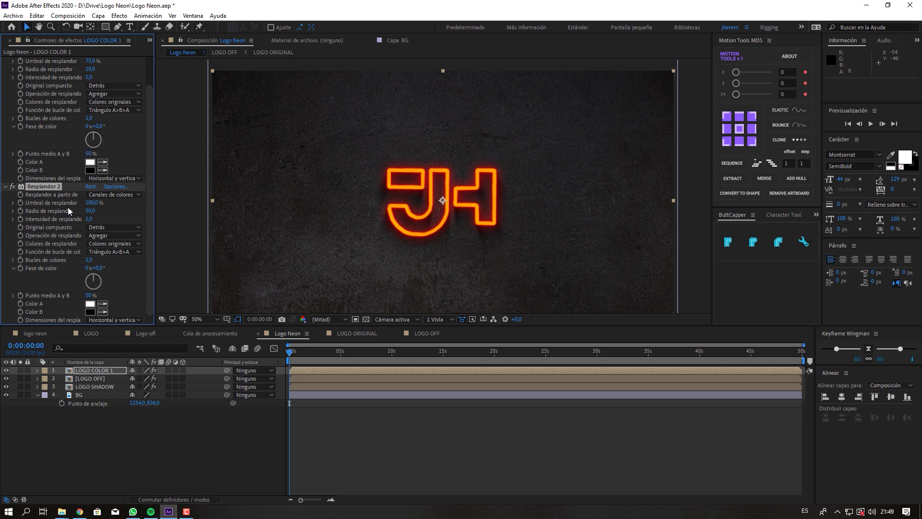
click(90, 211)
text(100)
key(Return)
click(90, 211)
text(5)
key(Return)
click(99, 371)
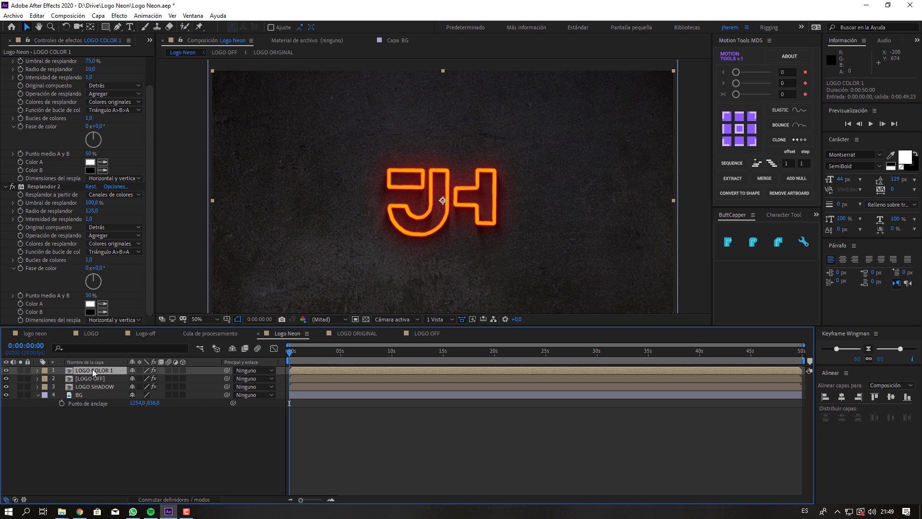
key(ctrl+d)
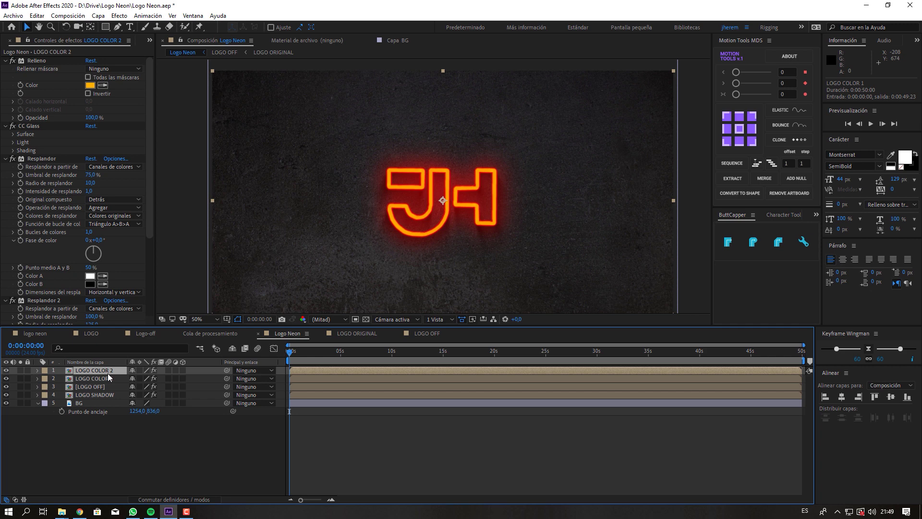
Undo the duplicate and draw a rectangular mask on LOGO COLOR 1 around the J's top bar
key(ctrl+z)
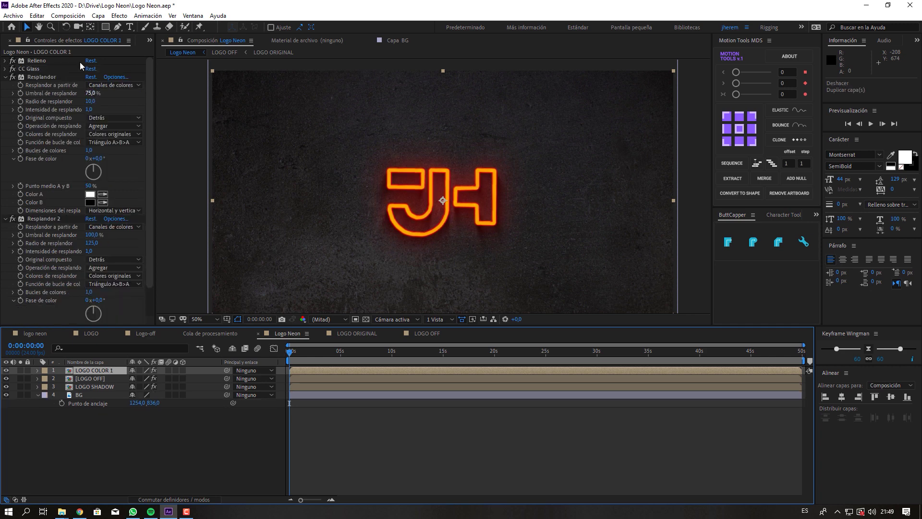
click(107, 27)
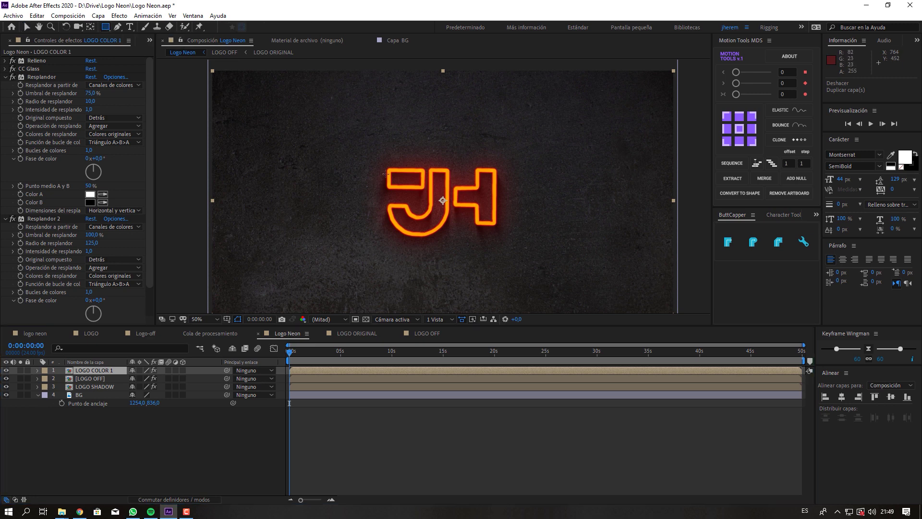
drag(382, 164, 427, 193)
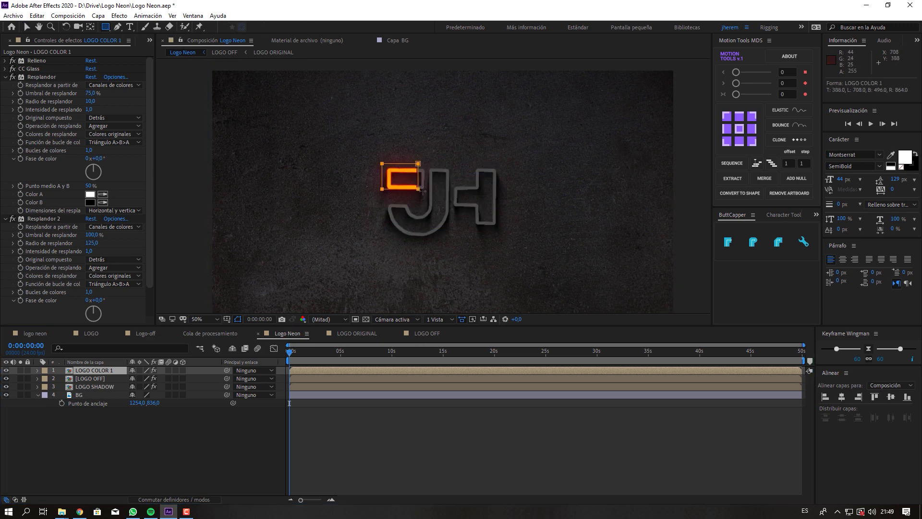
drag(426, 192, 427, 193)
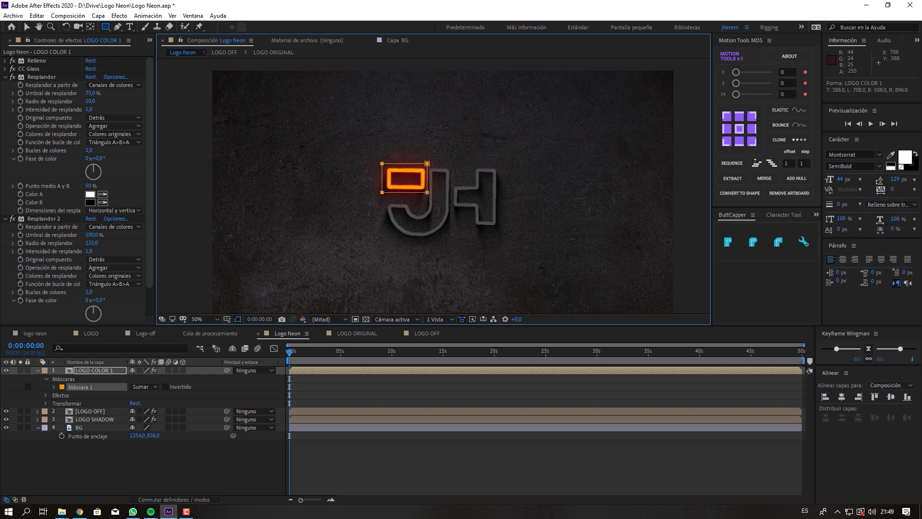
Duplicate LOGO COLOR 1 and set the LOGO COLOR 2 mask mode to Restar
click(108, 369)
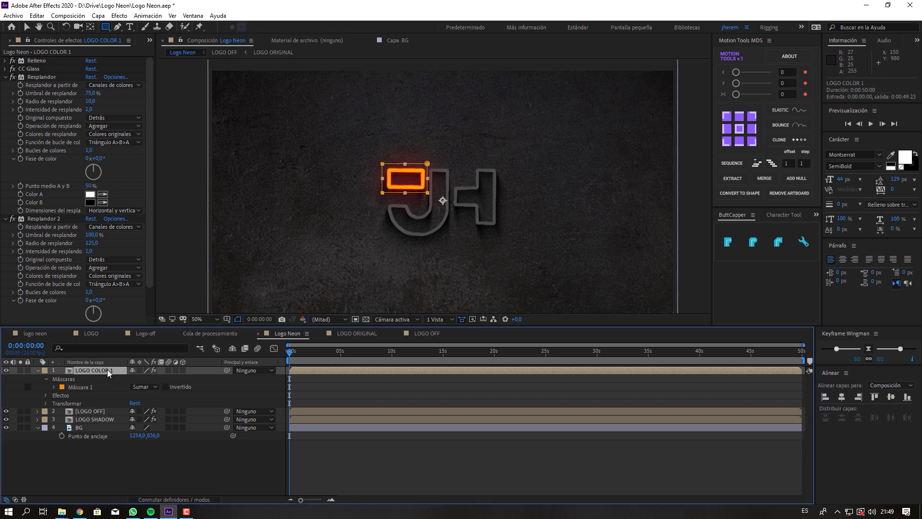
key(ctrl+d)
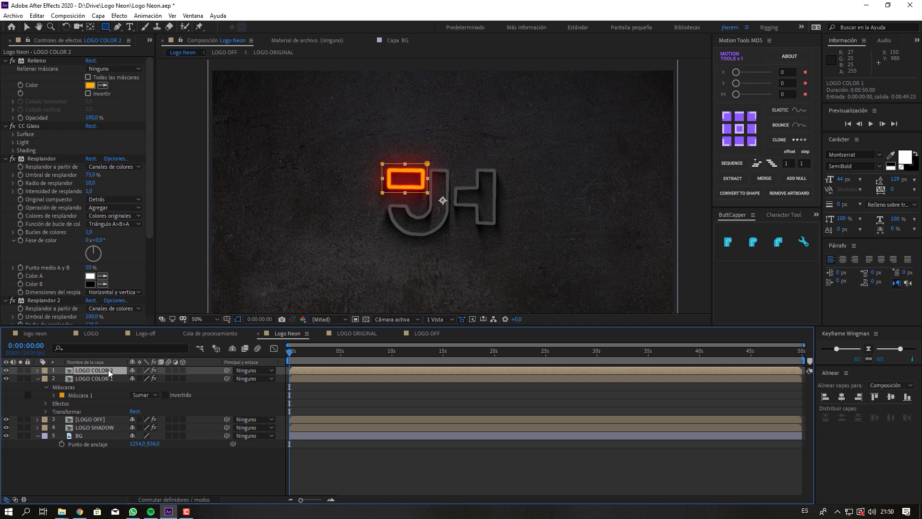
key(m)
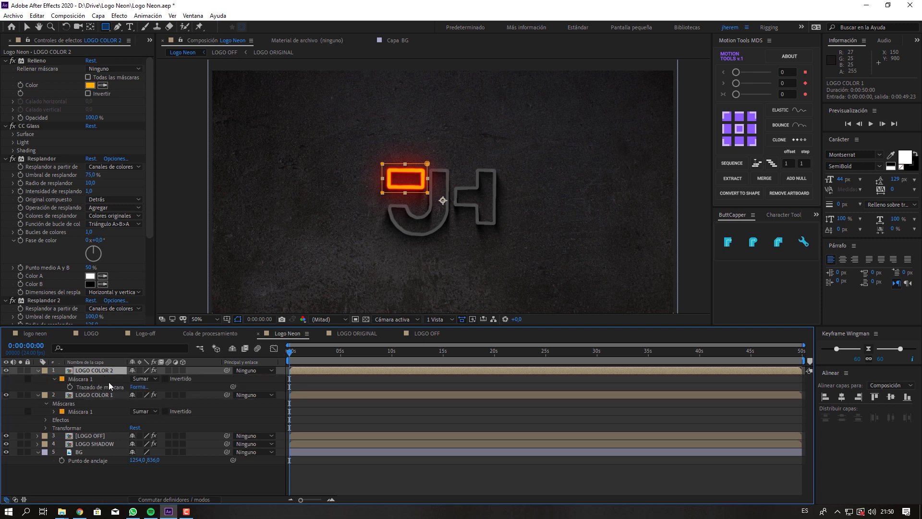
click(81, 379)
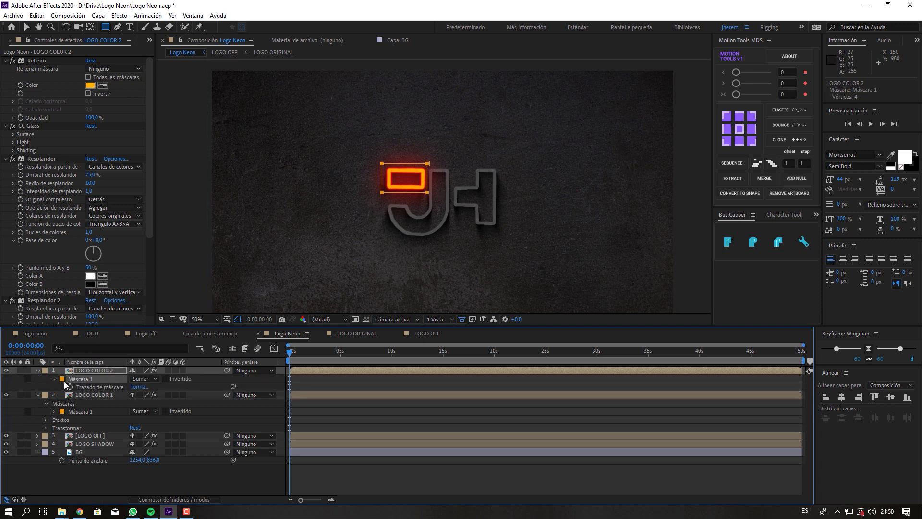
click(151, 380)
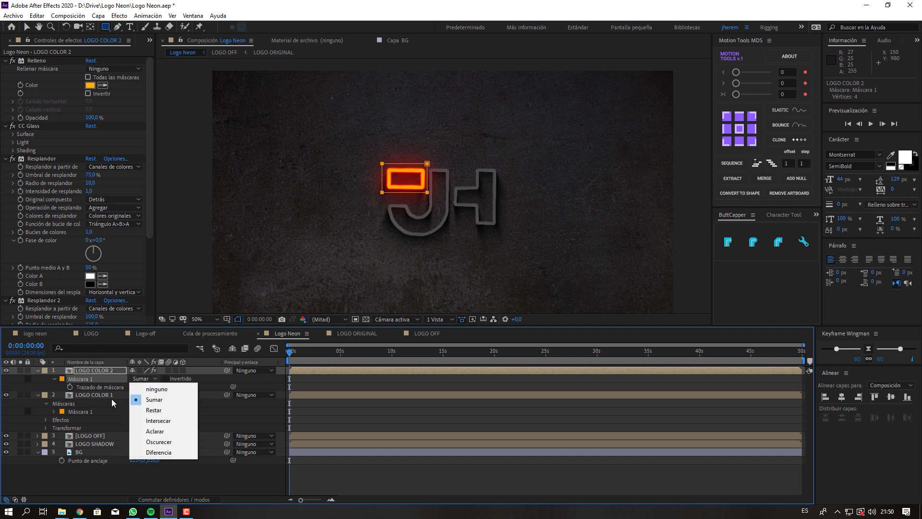
click(151, 409)
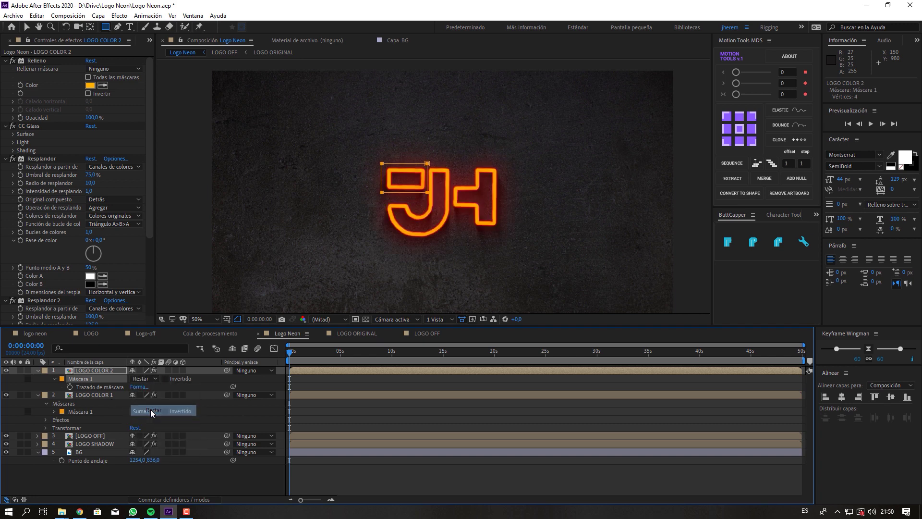
click(88, 374)
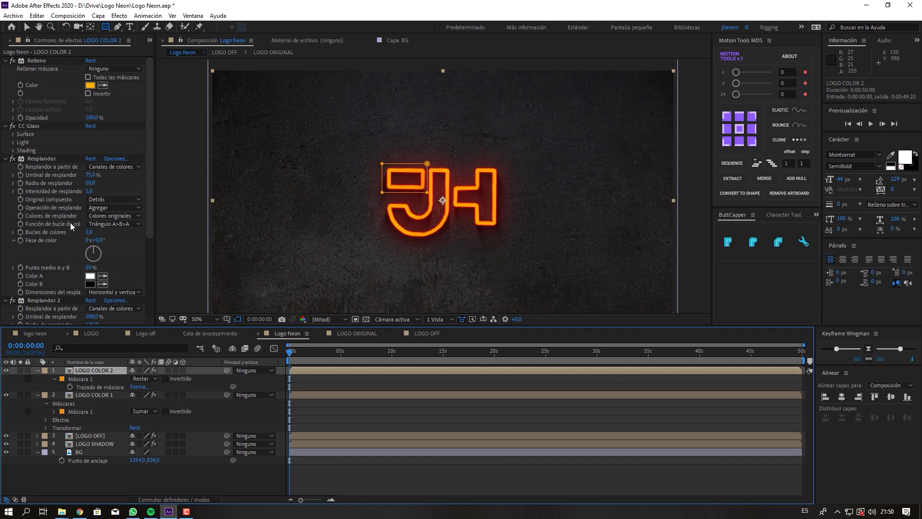
Set LOGO COLOR 2's Relleno fill colour to blue 00C0FF
click(90, 85)
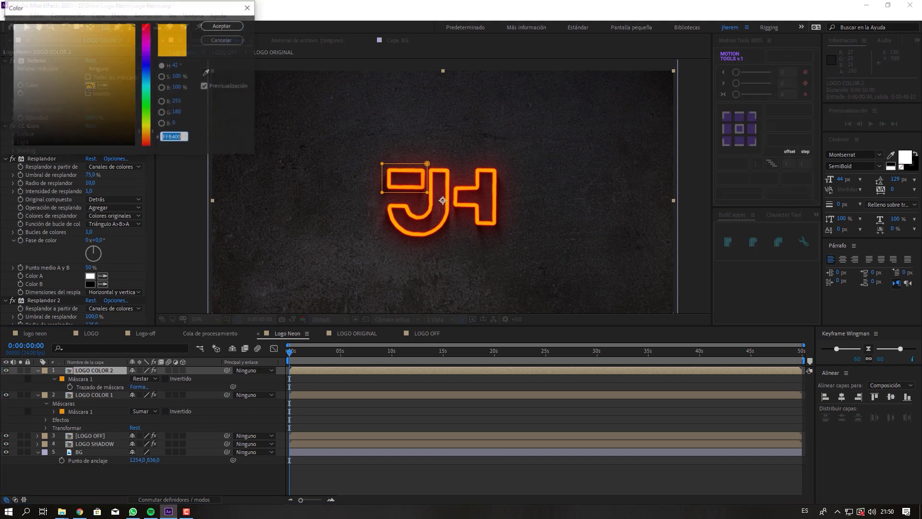
click(148, 82)
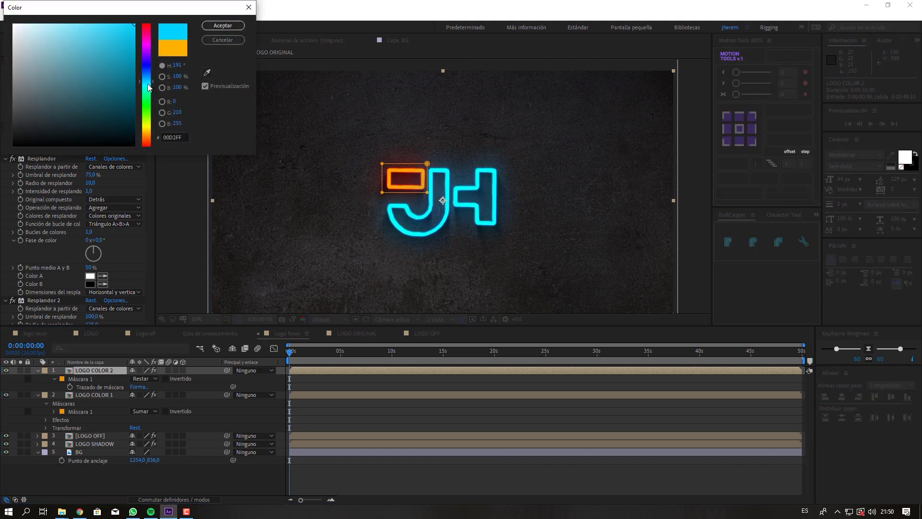
click(147, 78)
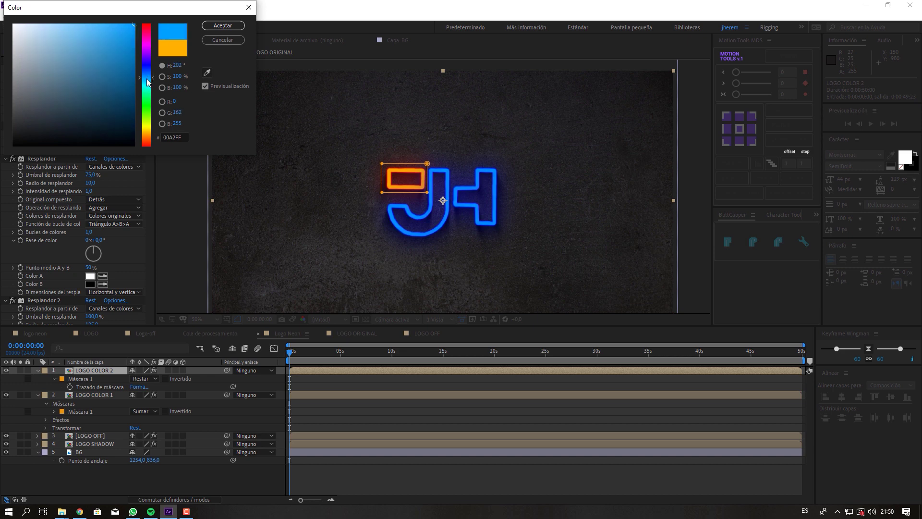
click(147, 80)
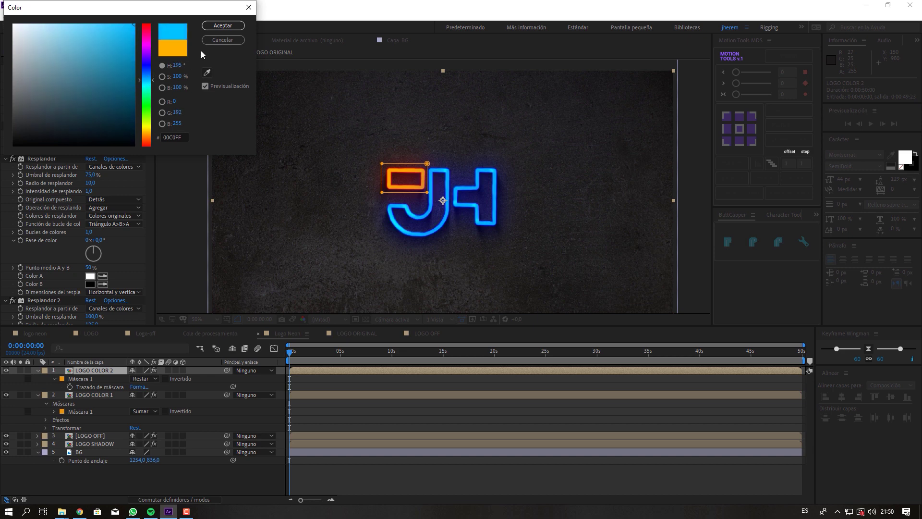
click(223, 26)
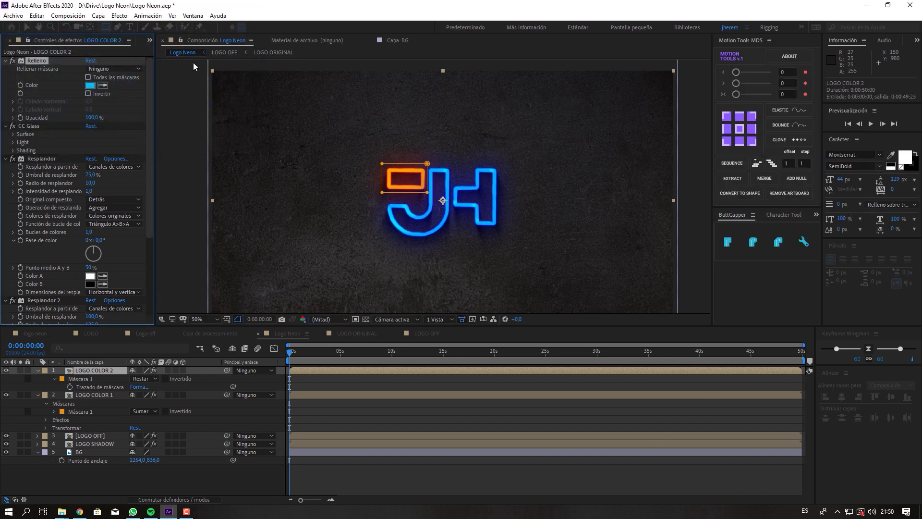
Set LOGO COLOR 1's Relleno fill to yellow FFCC00, then collapse all layers
click(91, 394)
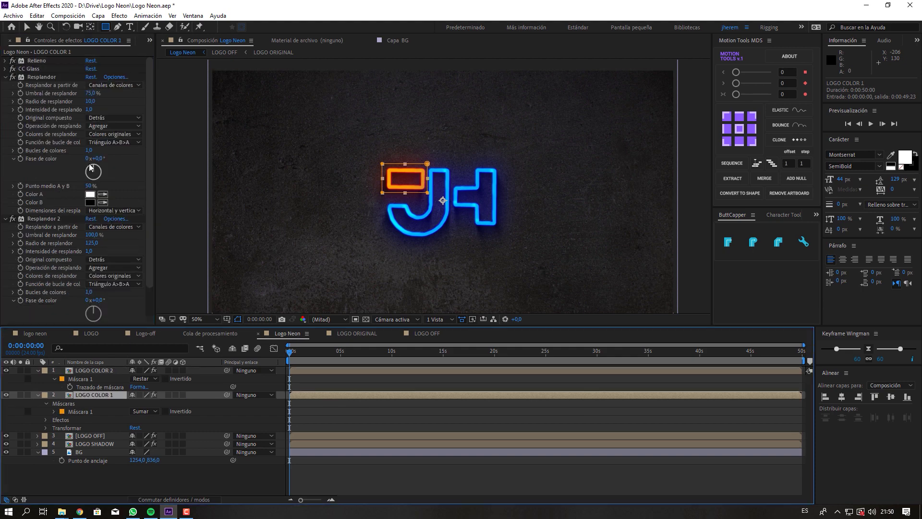
click(4, 61)
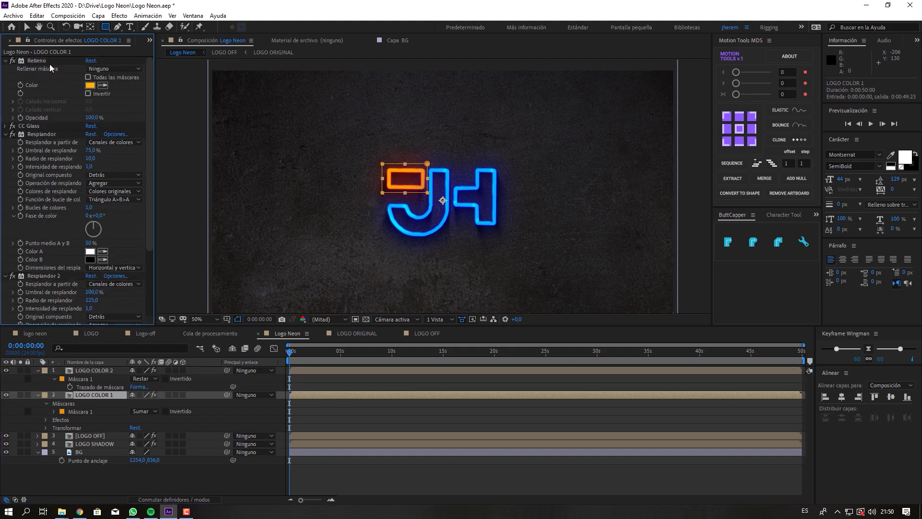
click(90, 85)
drag(149, 130, 150, 133)
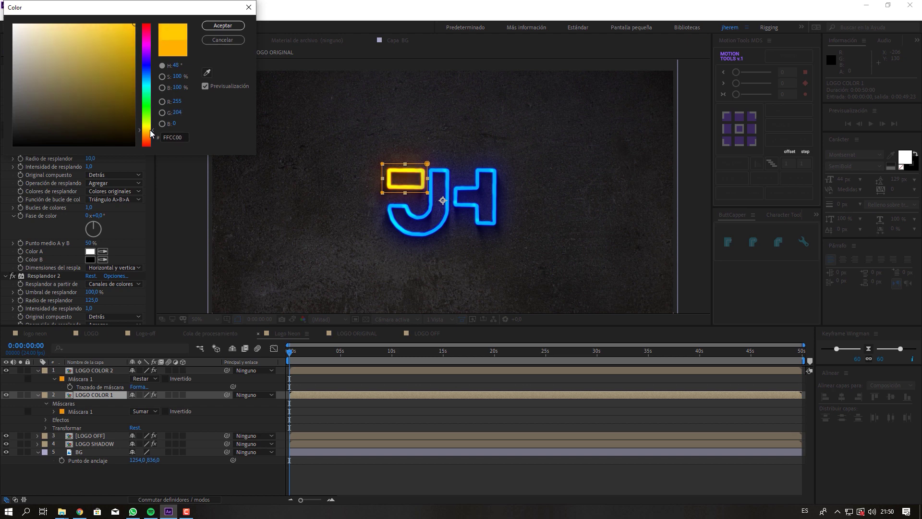
click(223, 25)
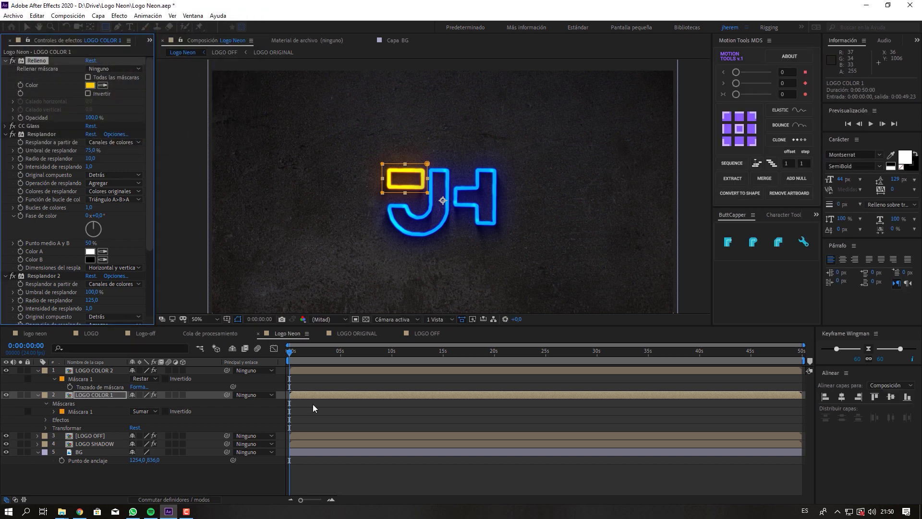
click(184, 468)
key(u)
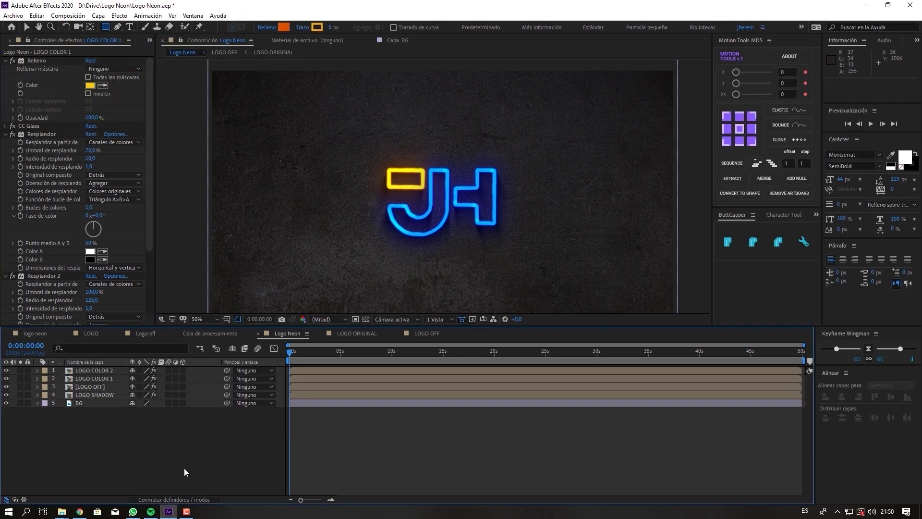
Duplicate LOGO COLOR 1 and LOGO COLOR 2 with Ctrl+D and move the copy up one place
click(104, 378)
ctrl+click(108, 369)
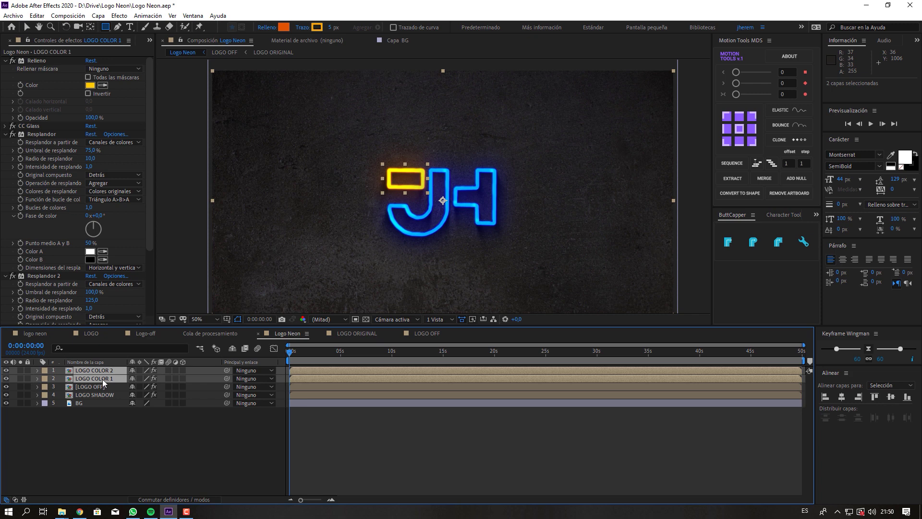
key(ctrl+d)
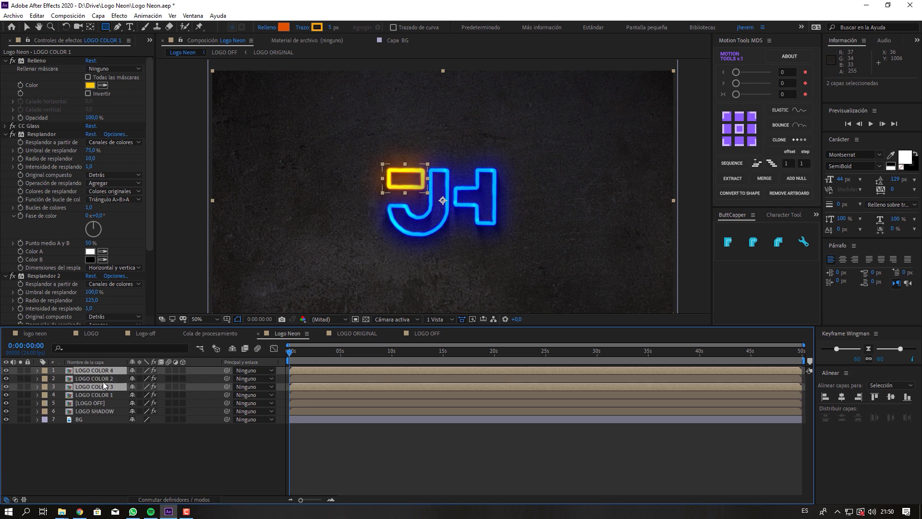
key(ctrl+bracketright)
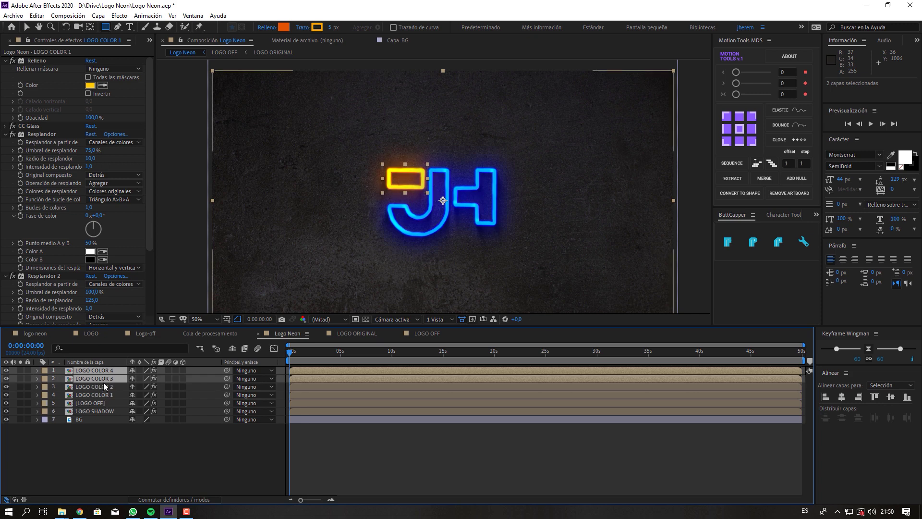
Rename the copies LOGO RESPLANDOR 1 and LOGO RESPLANDOR 2
click(103, 379)
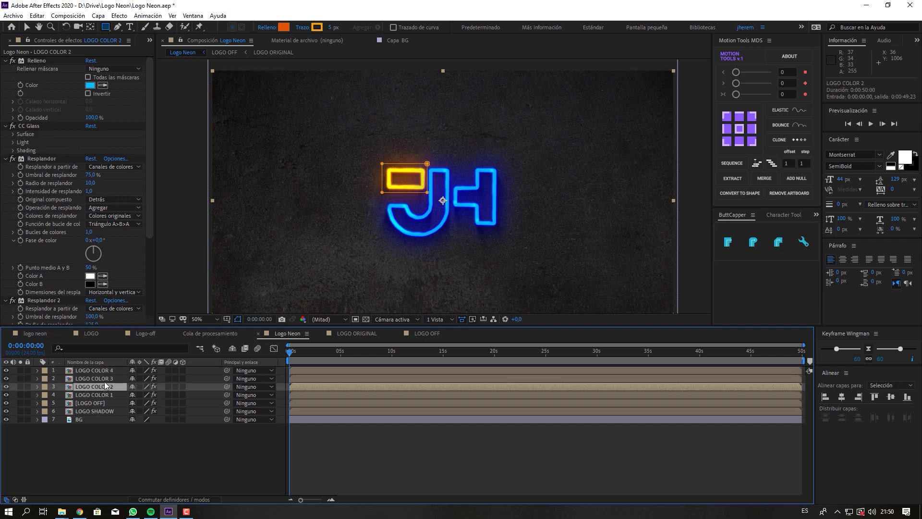
click(106, 380)
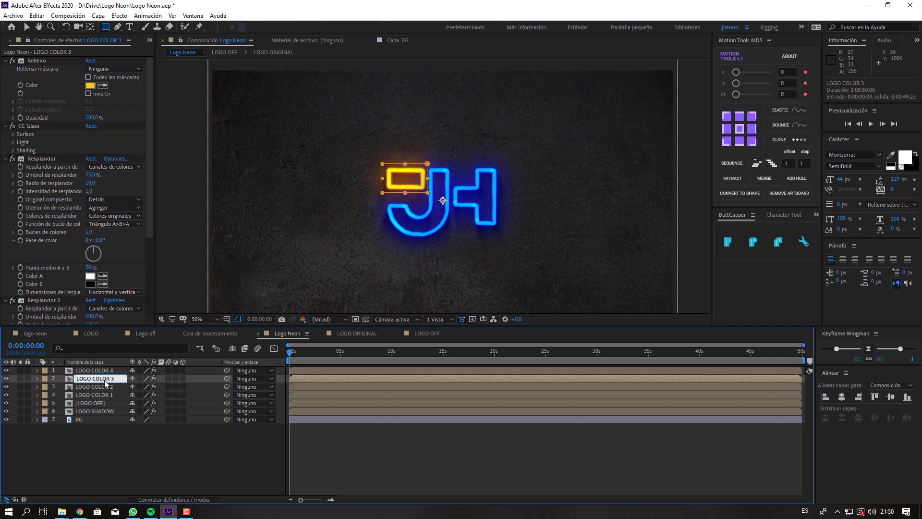
key(BackSpace)
key(Return)
key(ctrl+Up)
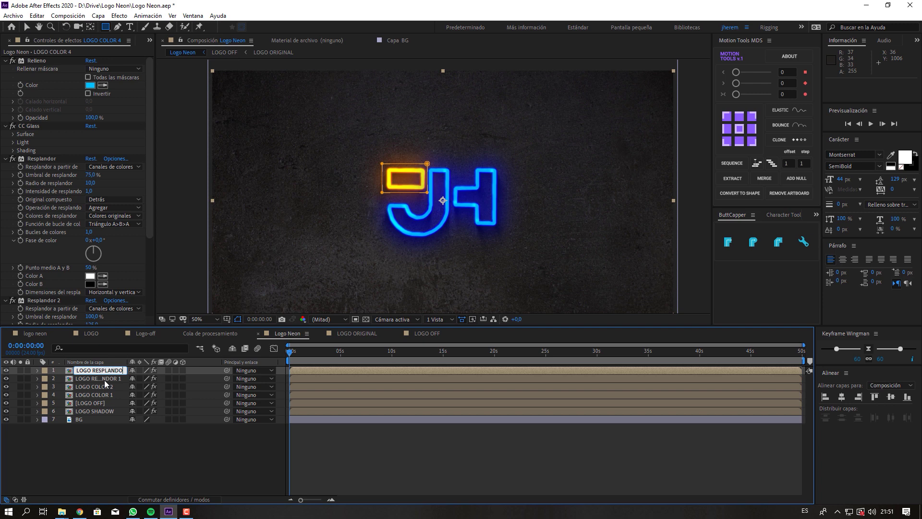
text(2)
key(Return)
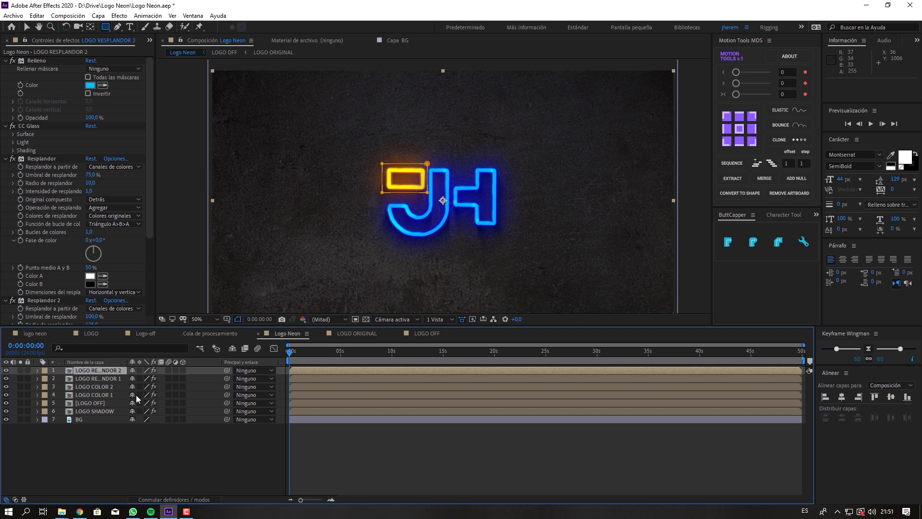
key(F4)
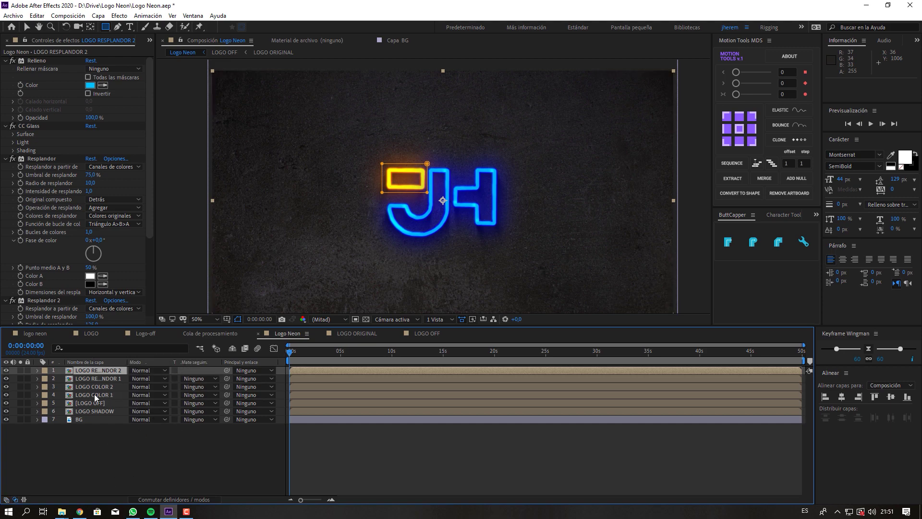
Set the blend mode of both LOGO RESPLANDOR layers to Pantalla
click(146, 370)
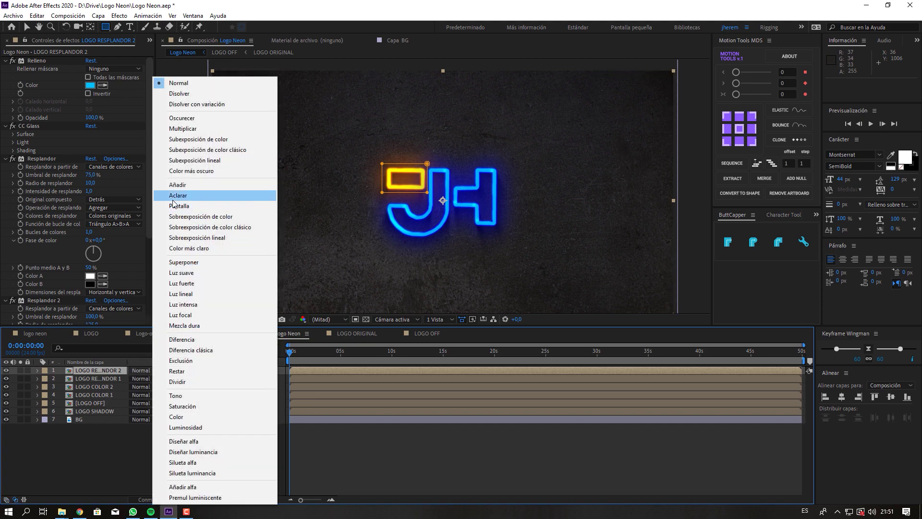
click(175, 206)
click(142, 379)
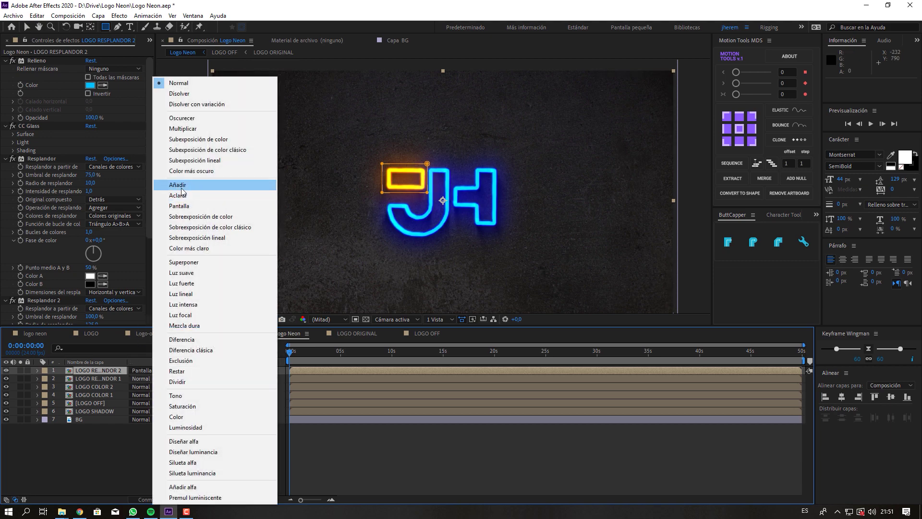
click(179, 206)
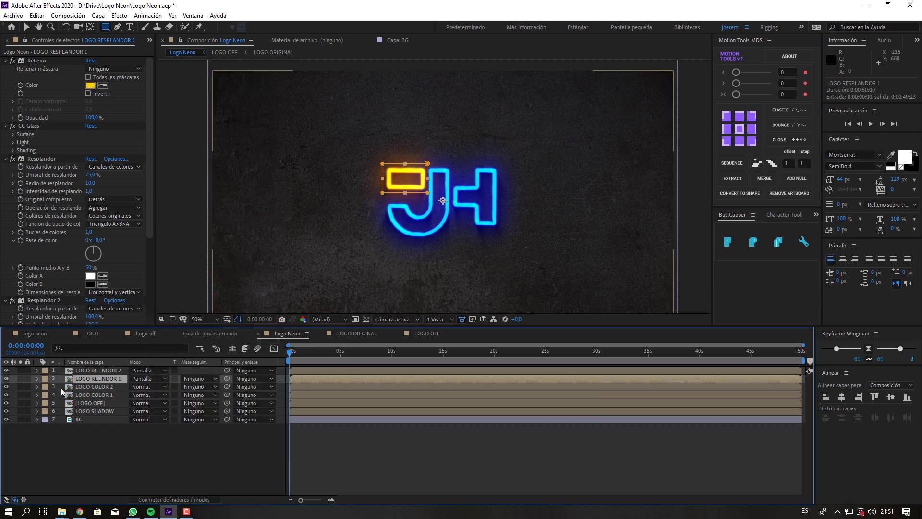
Scale both LOGO RESPLANDOR layers up to 220%
shift+click(96, 371)
key(s)
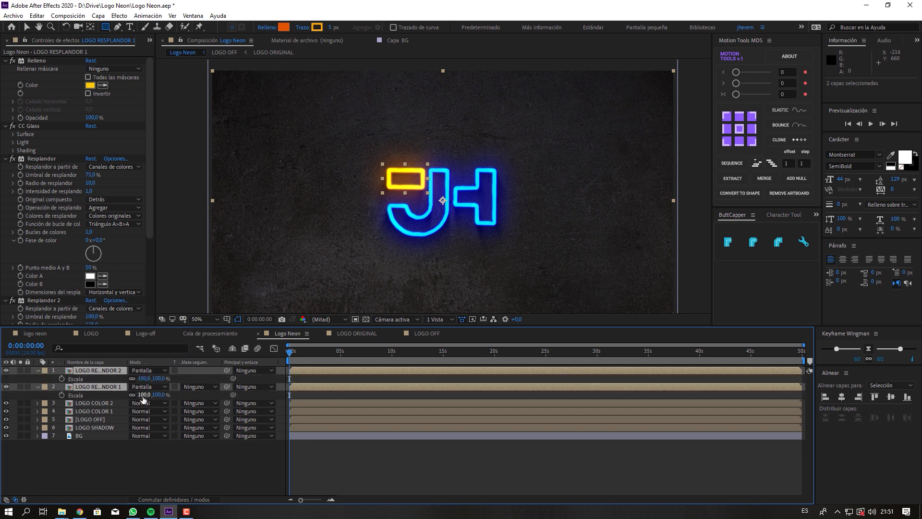
drag(144, 399, 198, 394)
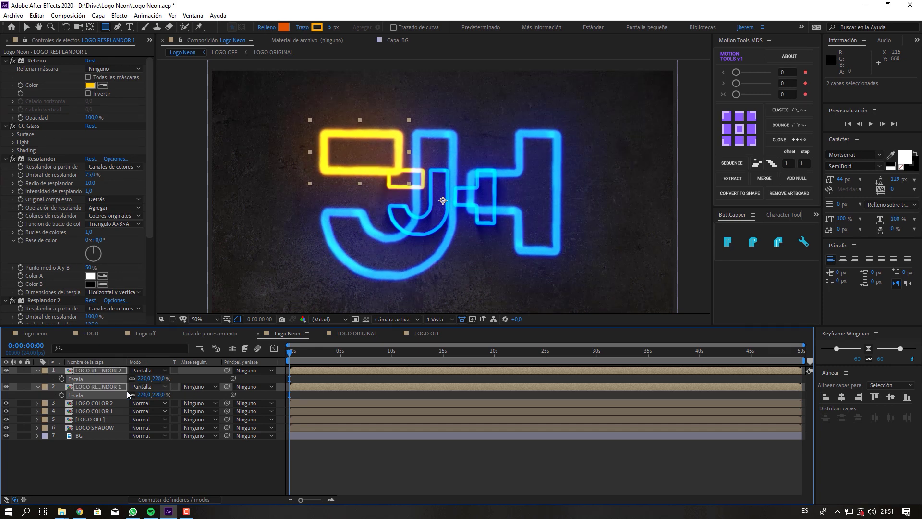
click(98, 389)
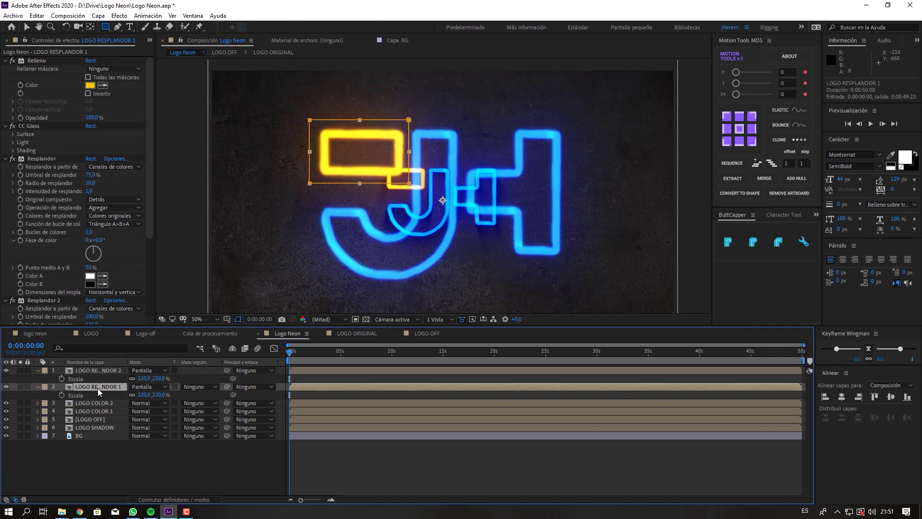
key(ctrl+space)
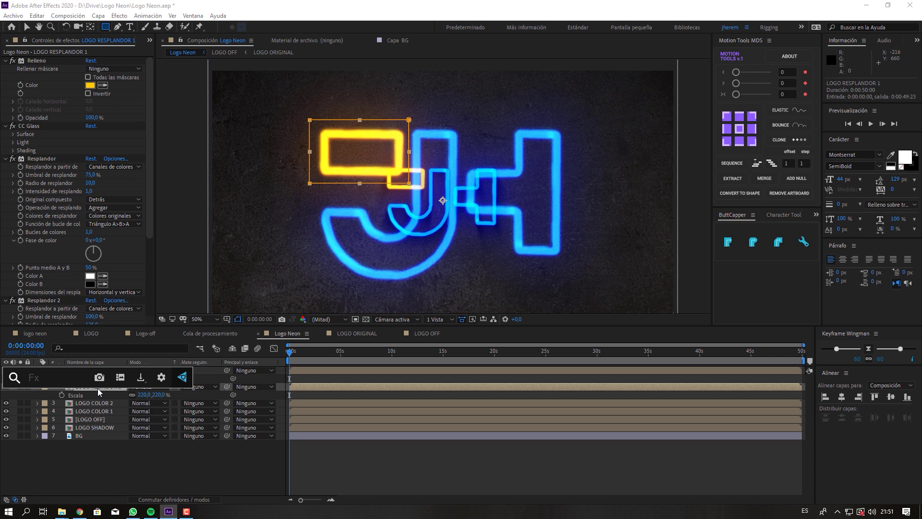
Add Desenfoque de cuadro rápido with Radio 84 to LOGO RESPLANDOR 1 and paste it onto LOGO RESPLANDOR 2
text(desen)
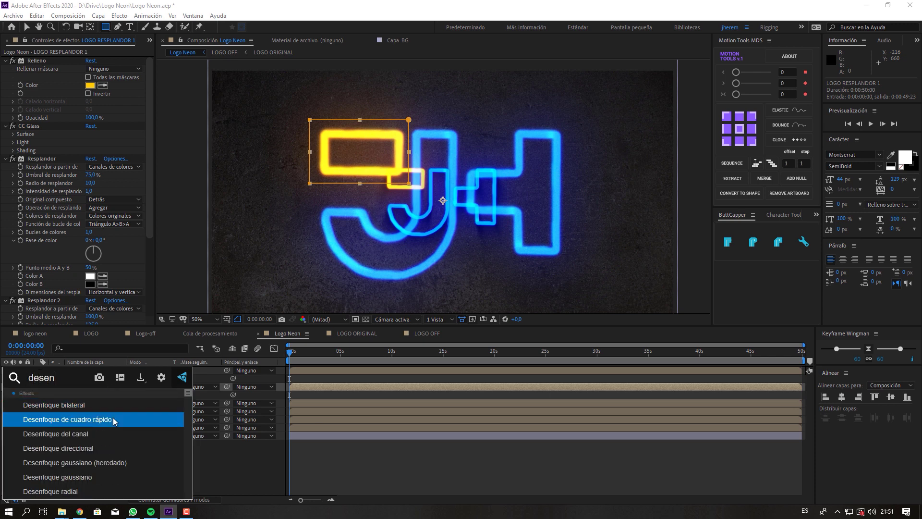
click(112, 419)
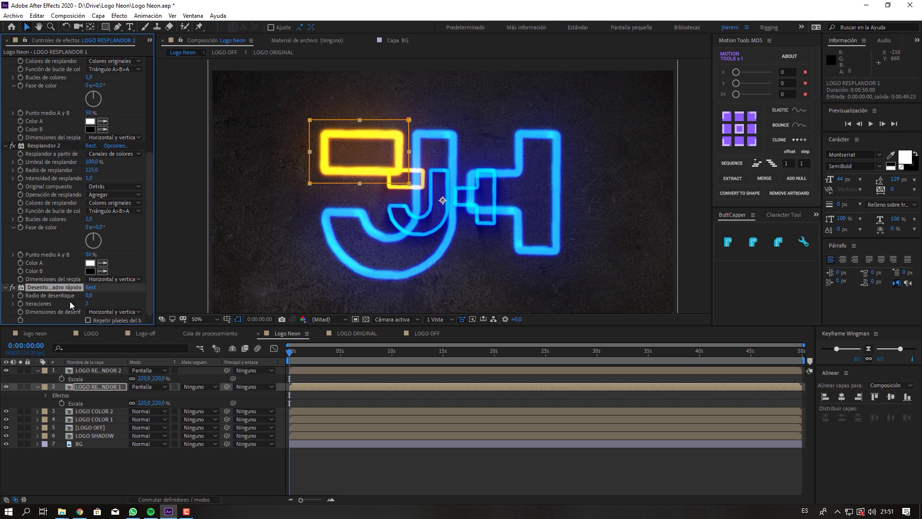
drag(90, 296, 128, 295)
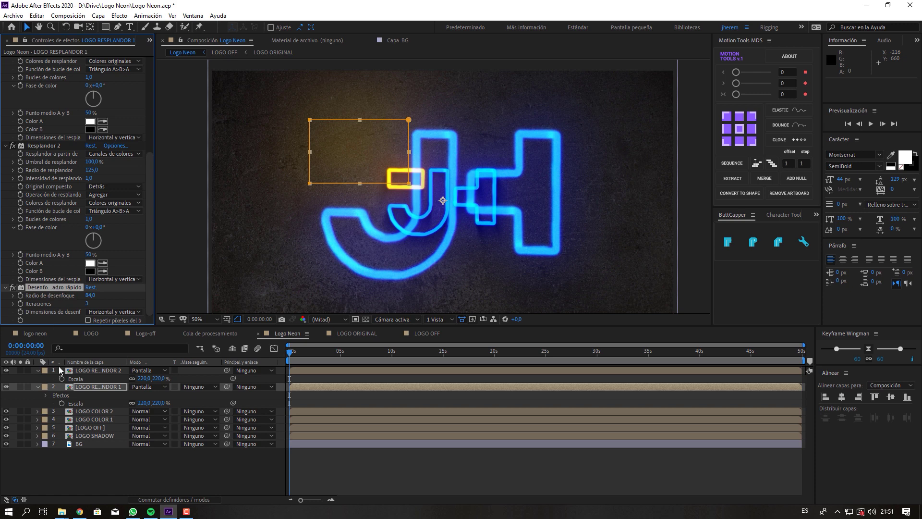
click(94, 371)
key(shift+e)
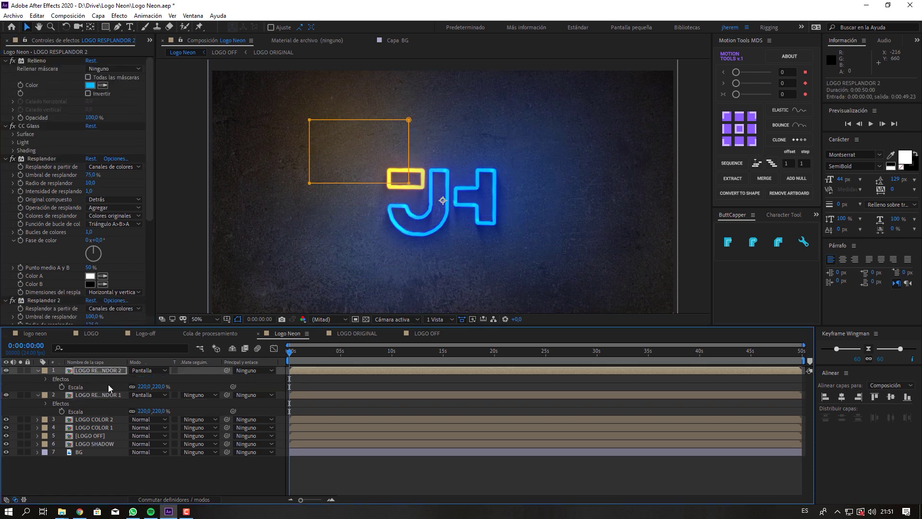
click(139, 480)
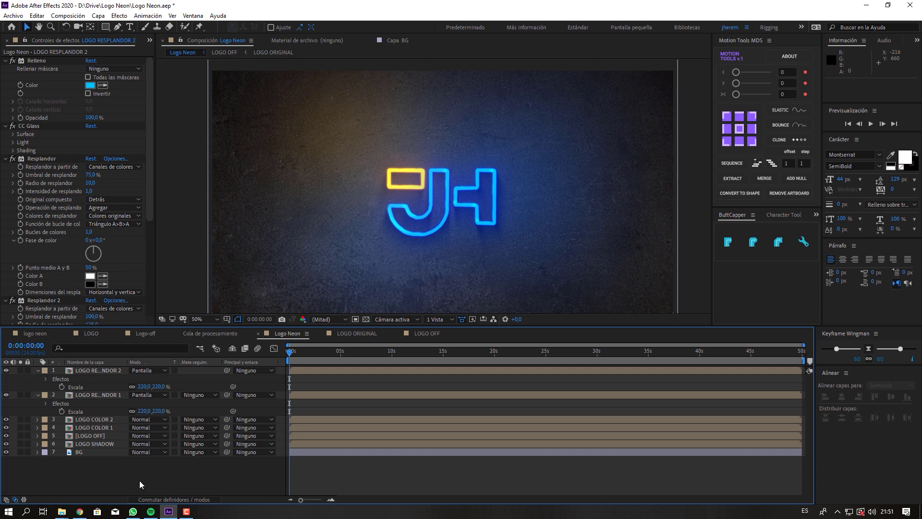
mouse_move(294, 356)
mouse_down()
mouse_move(327, 354)
mouse_move(283, 360)
mouse_up()
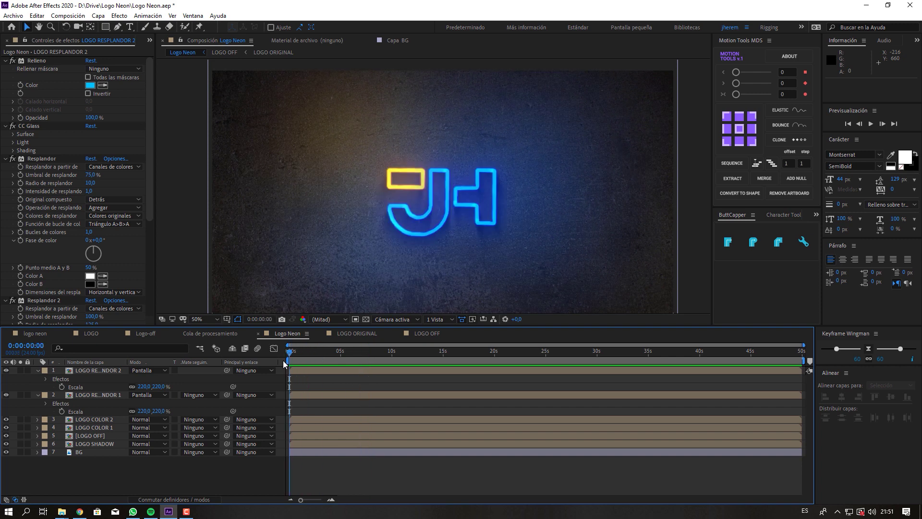
mouse_move(327, 357)
mouse_down()
mouse_move(305, 356)
mouse_move(323, 359)
mouse_up()
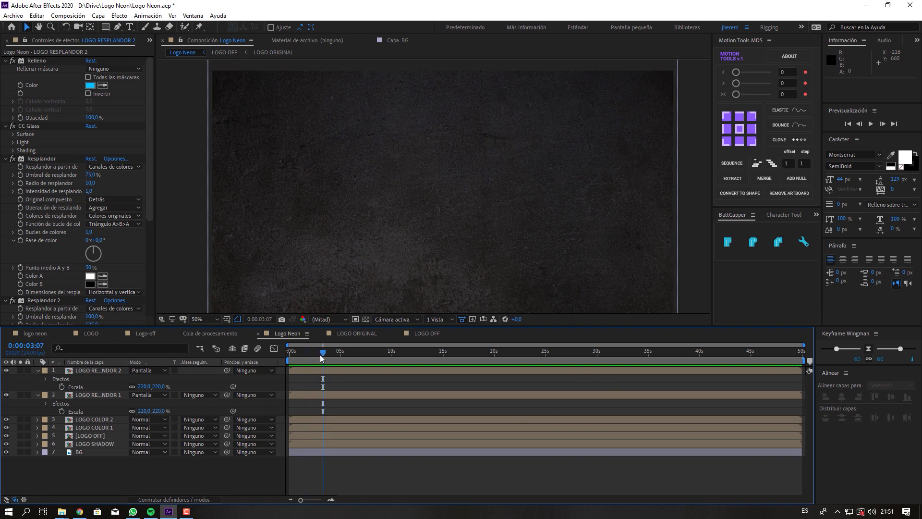
Open the LOGO ORIGINAL composition, then the LOGO OFF composition
click(360, 335)
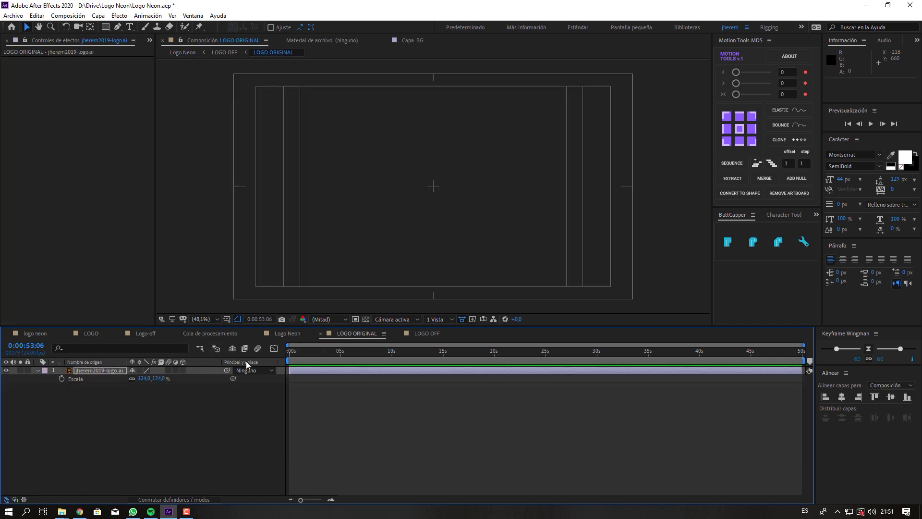
click(427, 334)
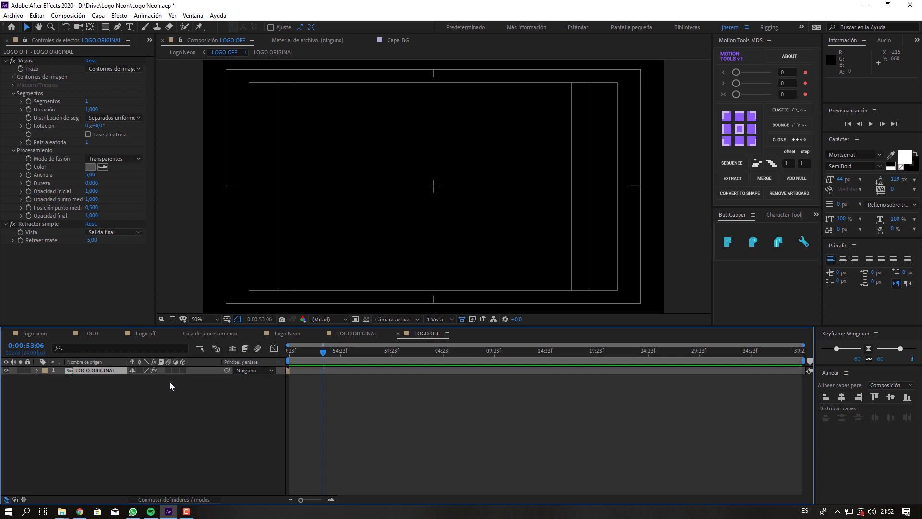
Start the LOGO ORIGINAL layer at 0 and trim Logo Neon to a 5-second work area
drag(333, 368, 299, 371)
click(184, 52)
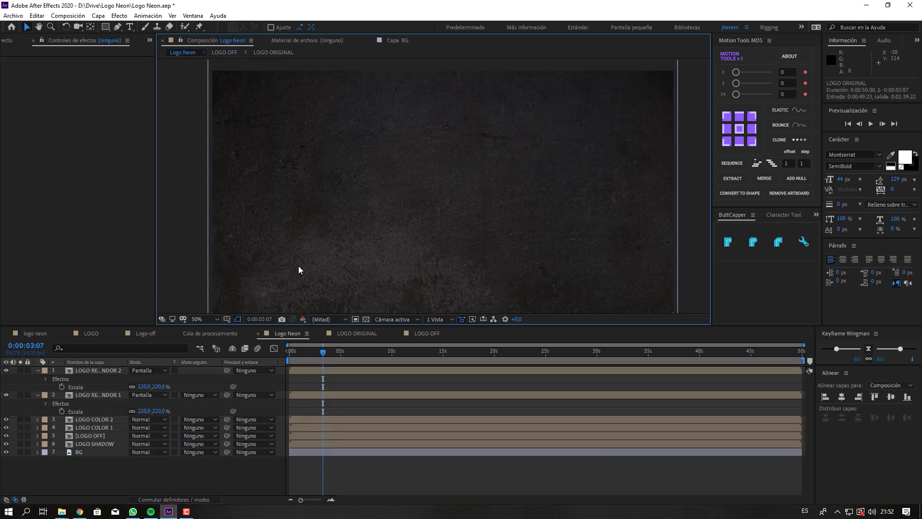
mouse_move(315, 353)
mouse_down()
mouse_move(292, 358)
mouse_move(341, 360)
mouse_up()
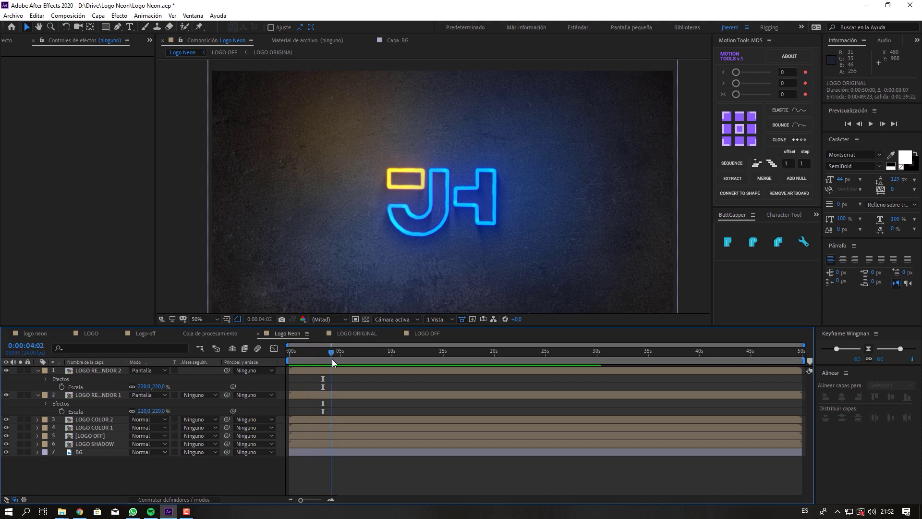
key(n)
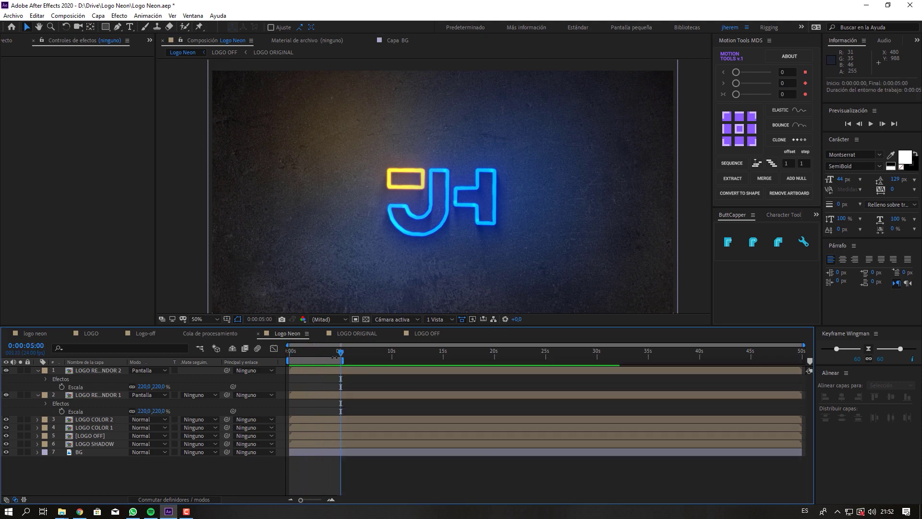
right_click(341, 360)
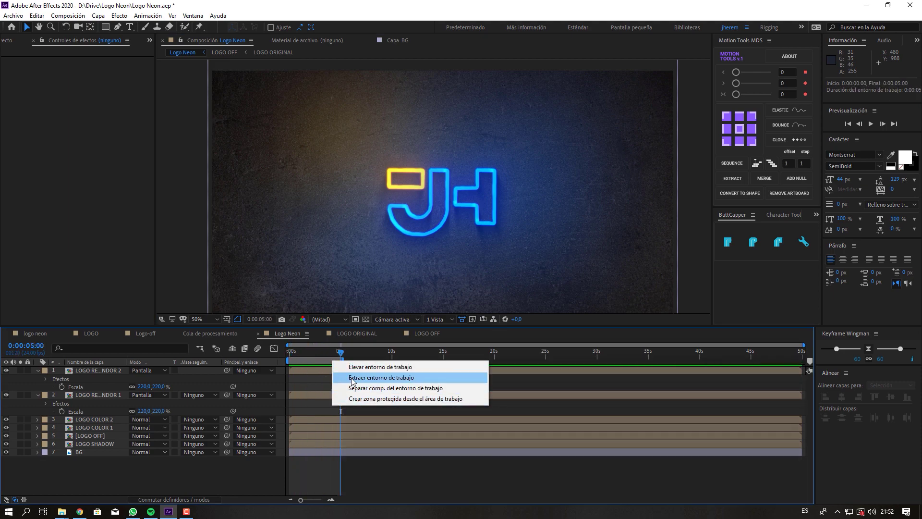
click(368, 393)
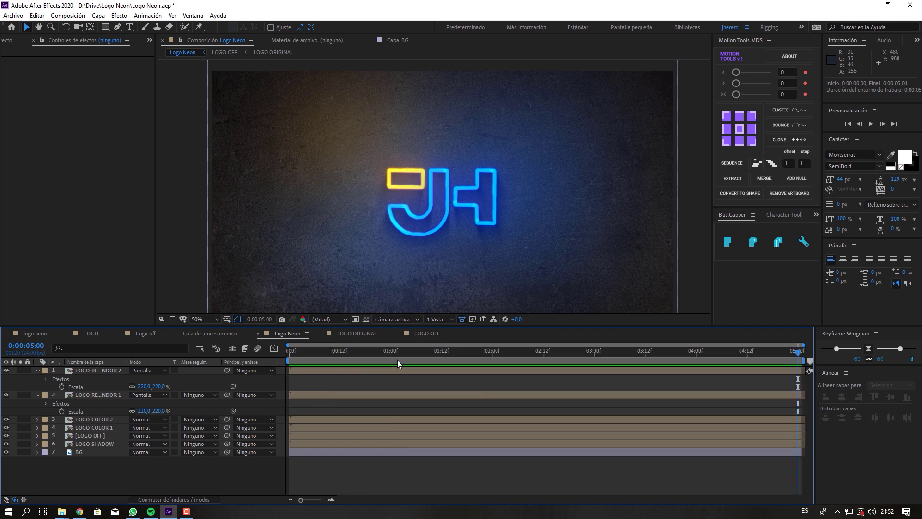
drag(349, 359, 603, 358)
drag(405, 359, 229, 378)
click(105, 429)
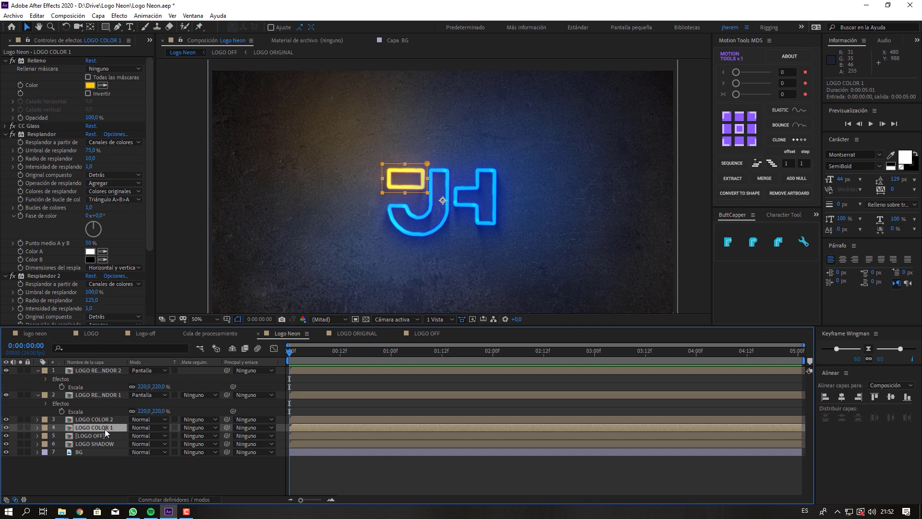
Give LOGO COLOR 1's Opacity the expression wiggle(10,100) and preview the flicker
key(t)
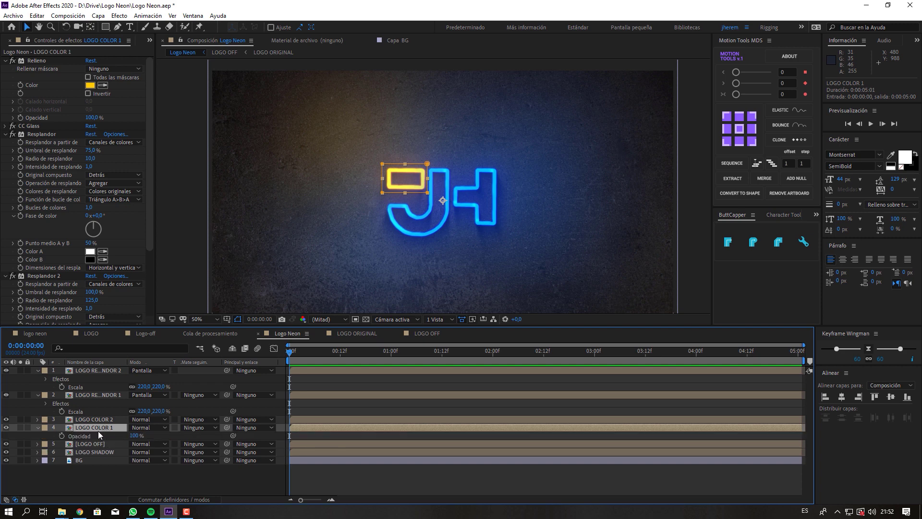
alt+click(62, 436)
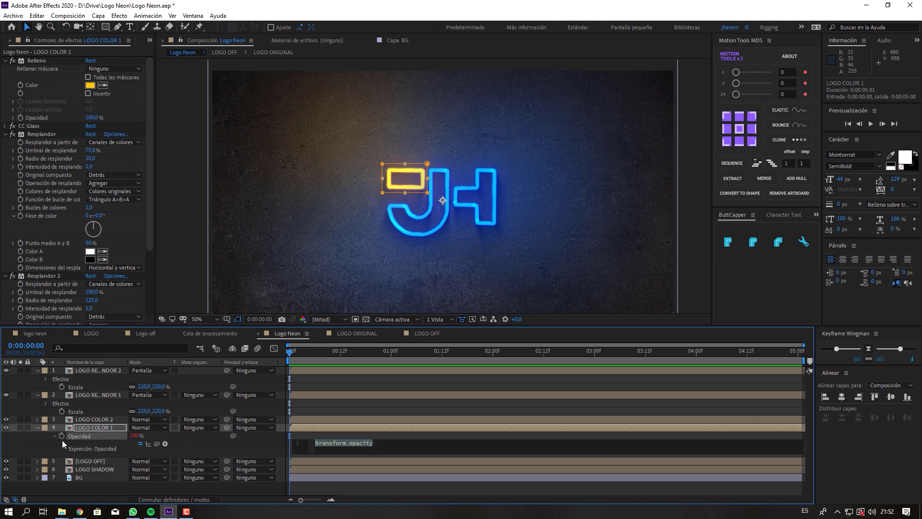
text(wiggle)
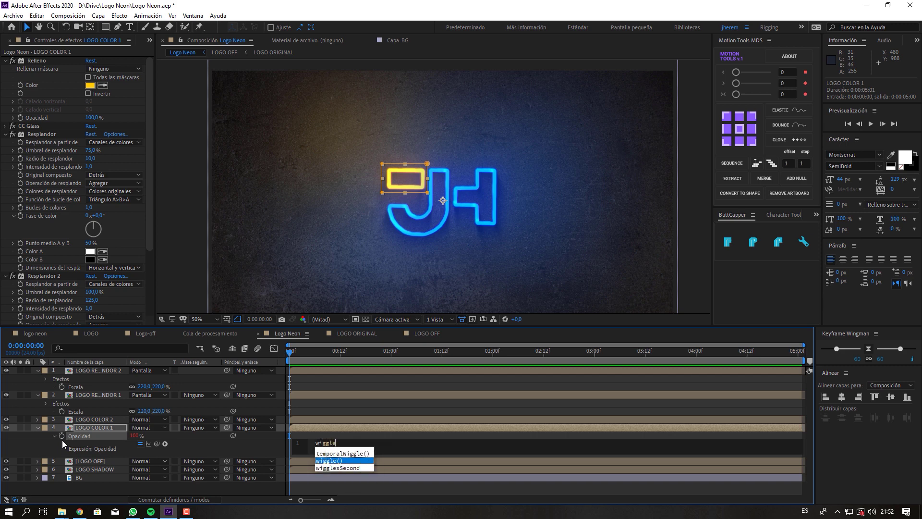
key(Return)
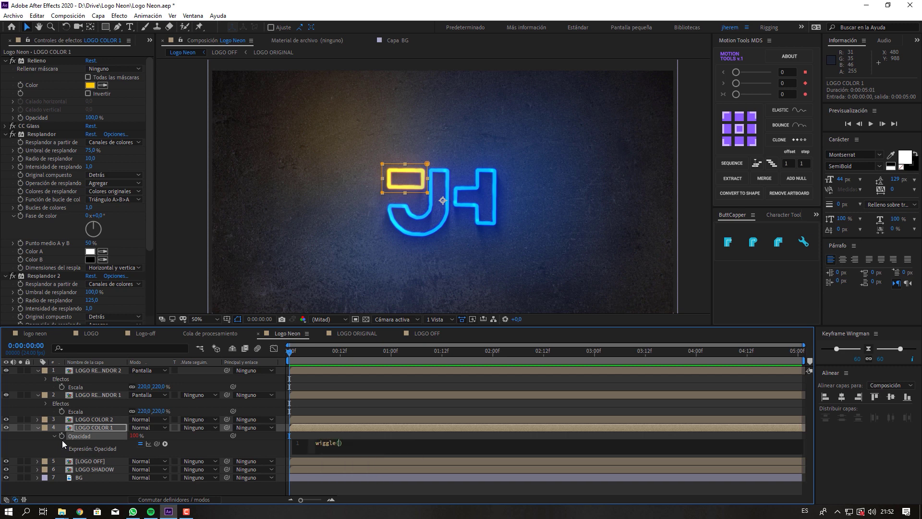
text(10)
text(,100)
click(194, 448)
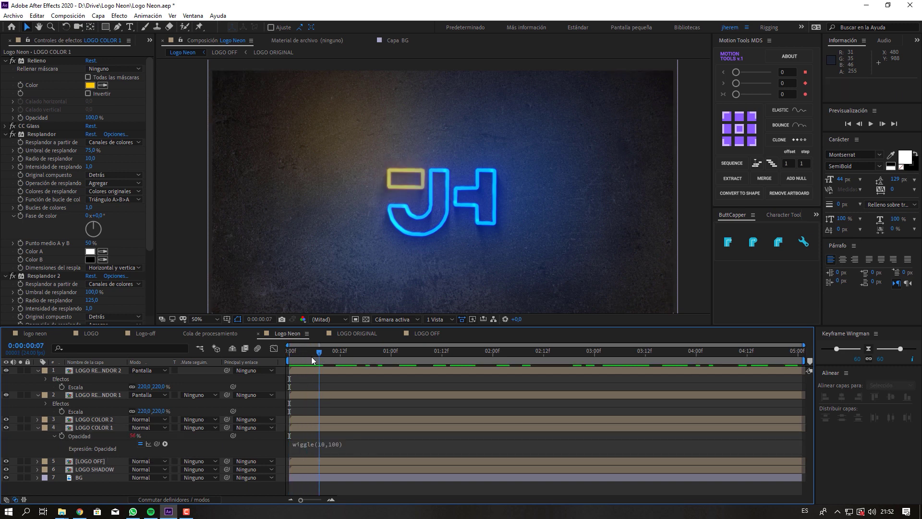
drag(294, 359, 293, 358)
click(291, 356)
click(106, 395)
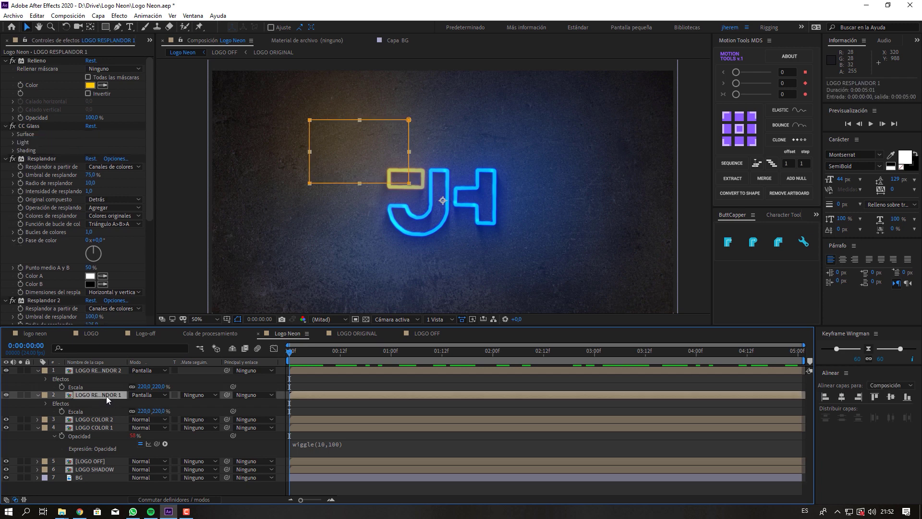
Pick-whip LOGO RESPLANDOR 1's Opacity expression to LOGO COLOR 1's Opacidad
key(t)
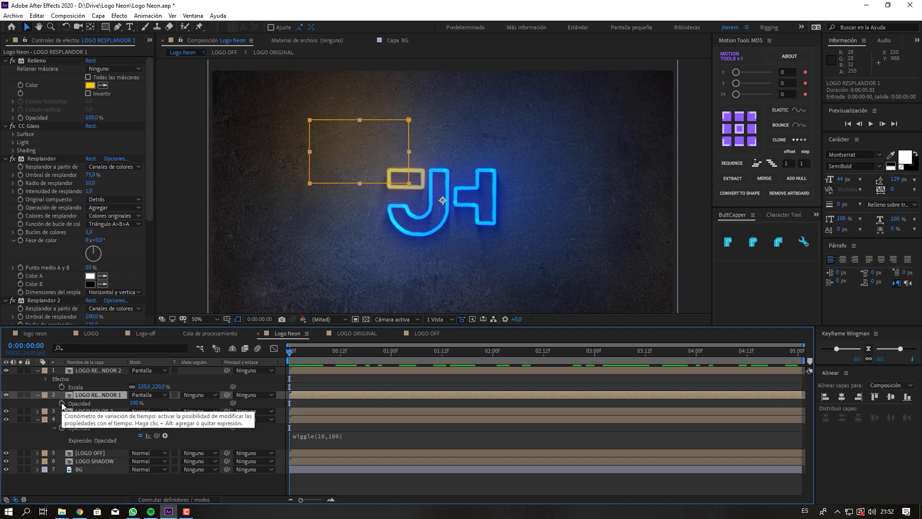
alt+click(62, 403)
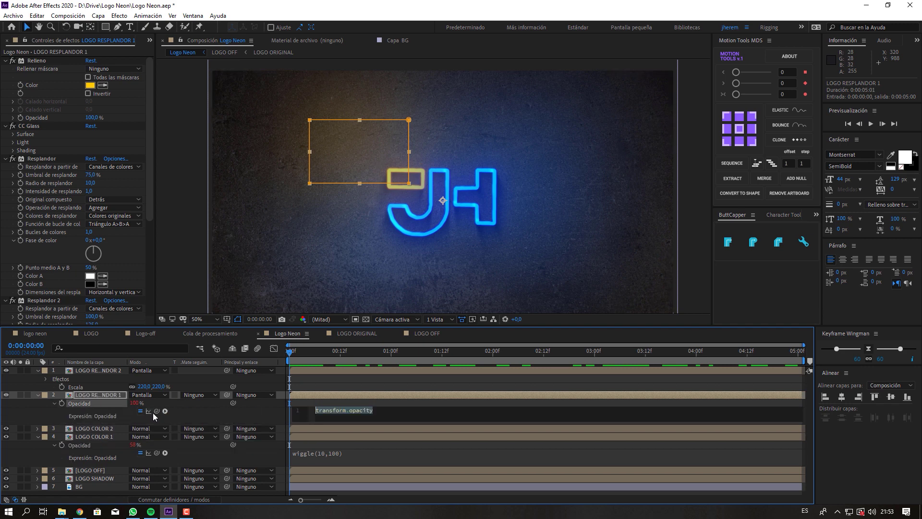
mouse_move(157, 412)
mouse_down()
mouse_move(93, 454)
mouse_move(88, 447)
mouse_up()
drag(88, 448, 88, 448)
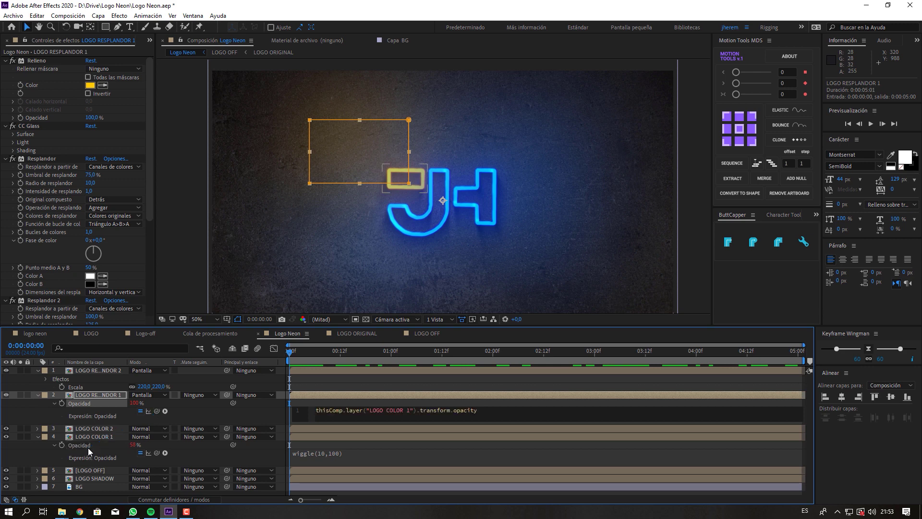
click(249, 415)
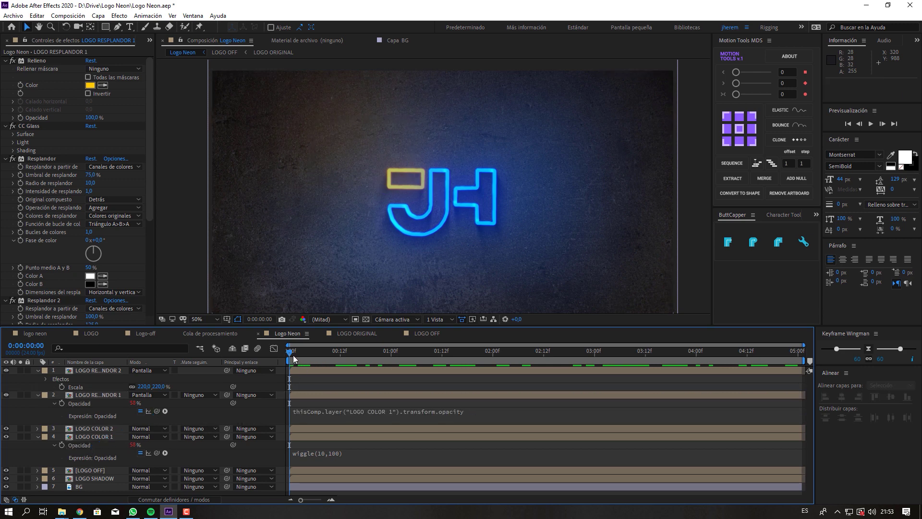
drag(290, 350, 324, 356)
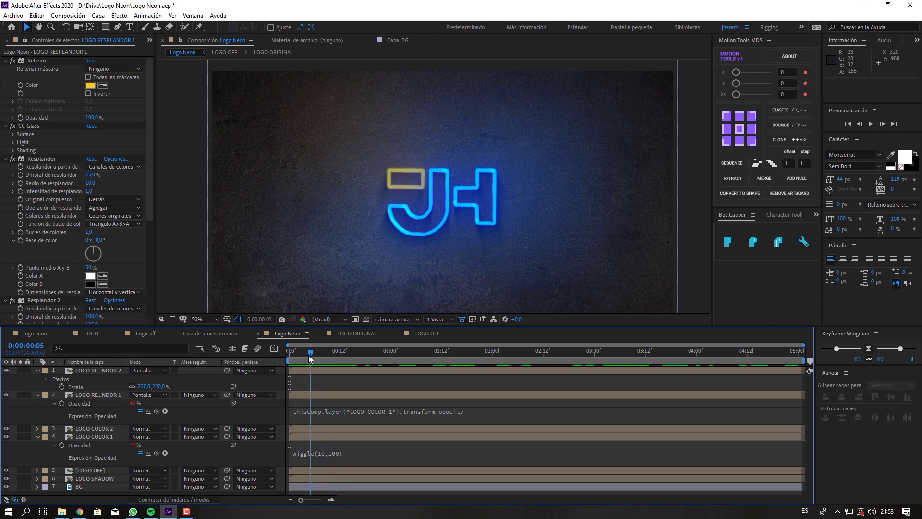
drag(324, 356, 321, 358)
click(99, 431)
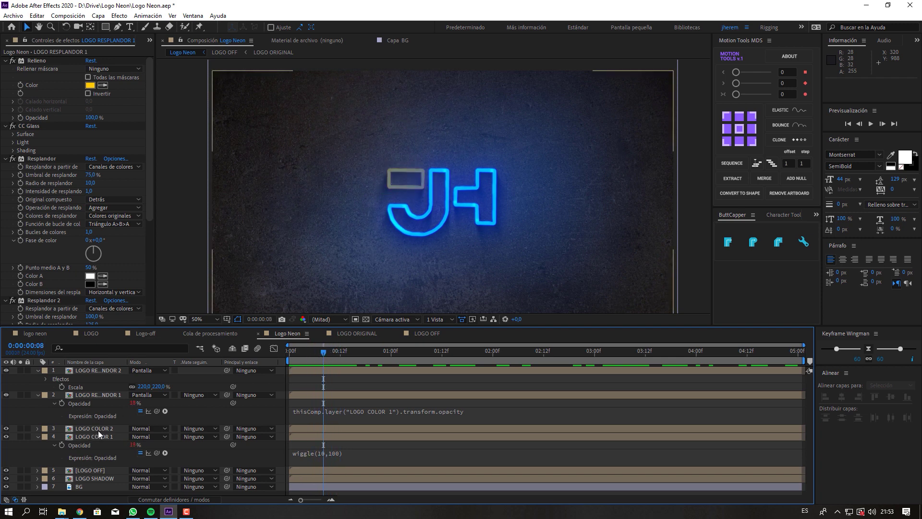
click(98, 431)
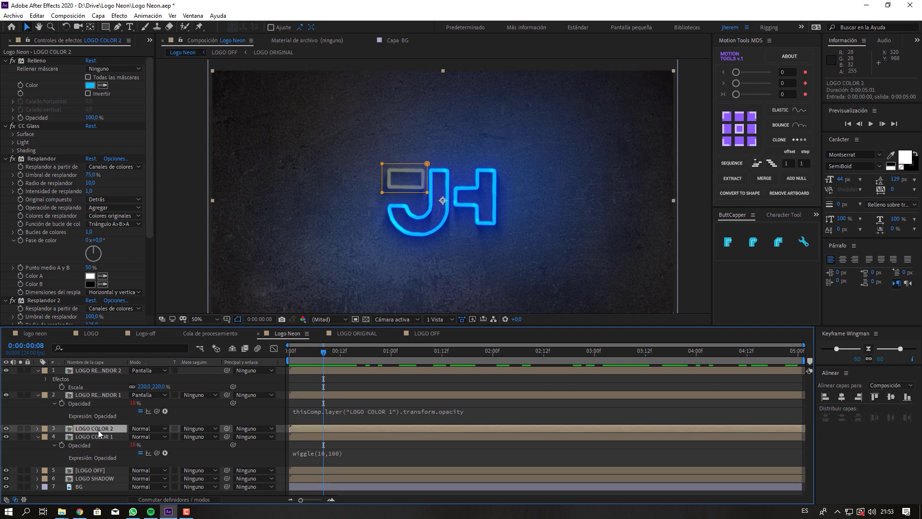
Give LOGO COLOR 2's Opacity the expression wiggle(10,100)
key(t)
alt+click(62, 437)
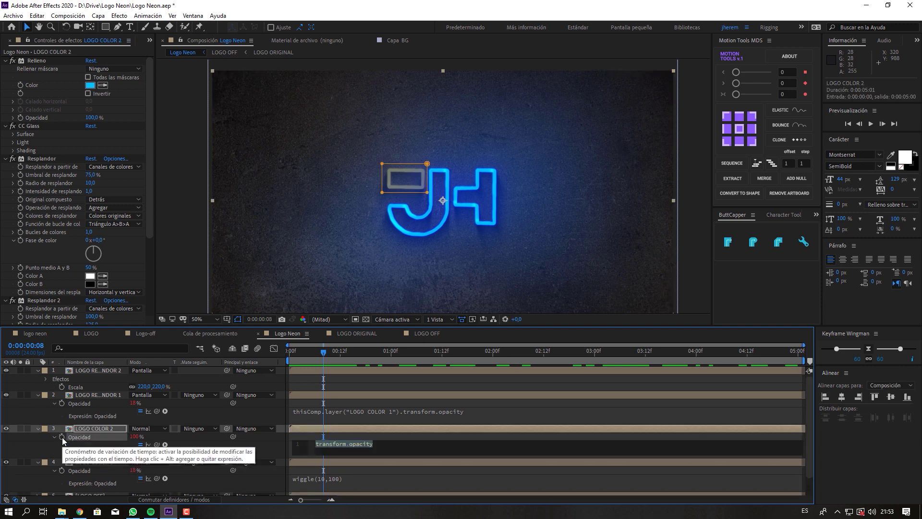
text(wiggle)
key(Return)
text(10,1)
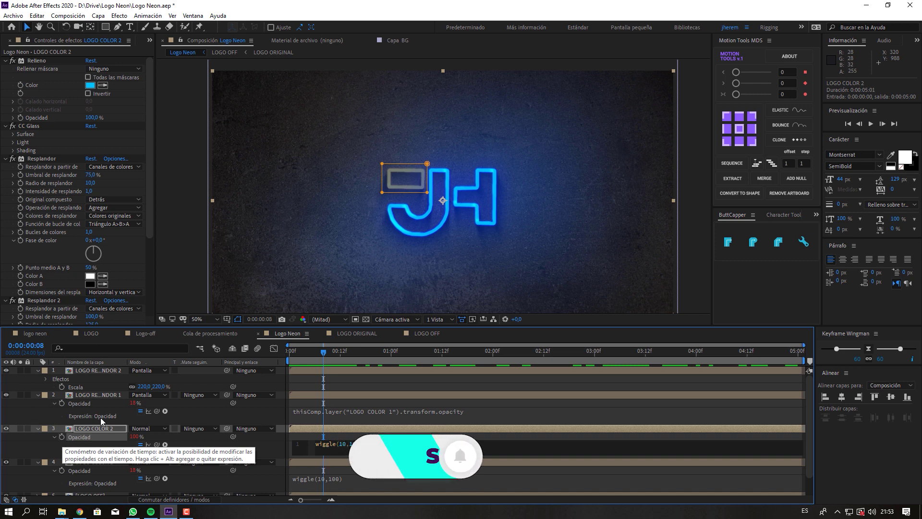
click(309, 443)
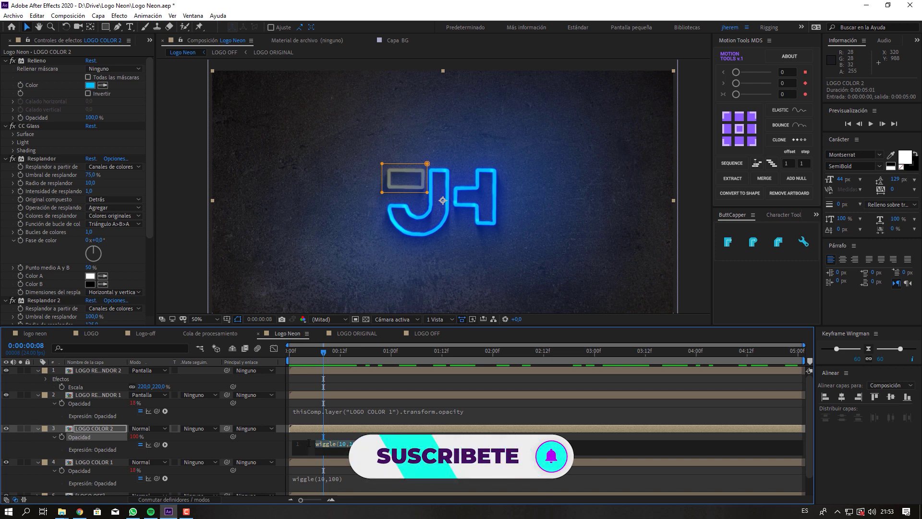
click(199, 445)
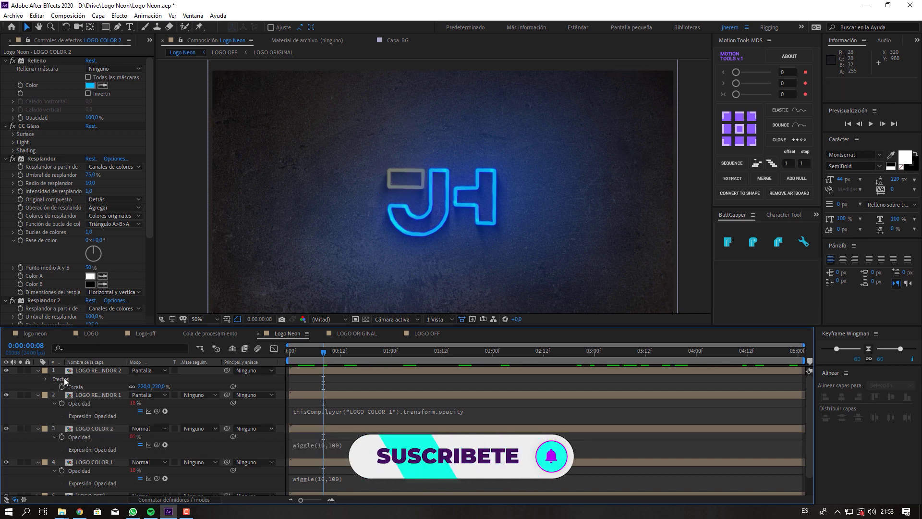
Pick-whip LOGO RESPLANDOR 2's Opacity to LOGO COLOR 2's opacity and preview the flicker
click(93, 370)
key(t)
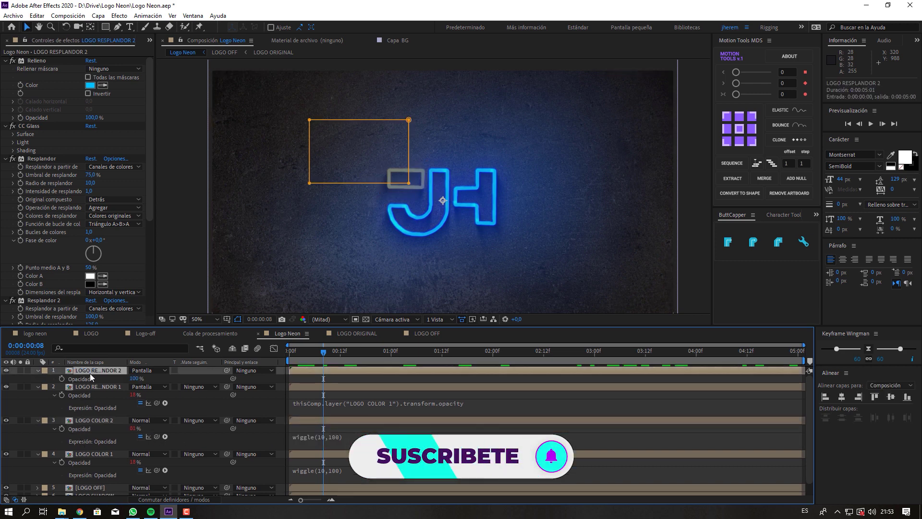
alt+click(62, 379)
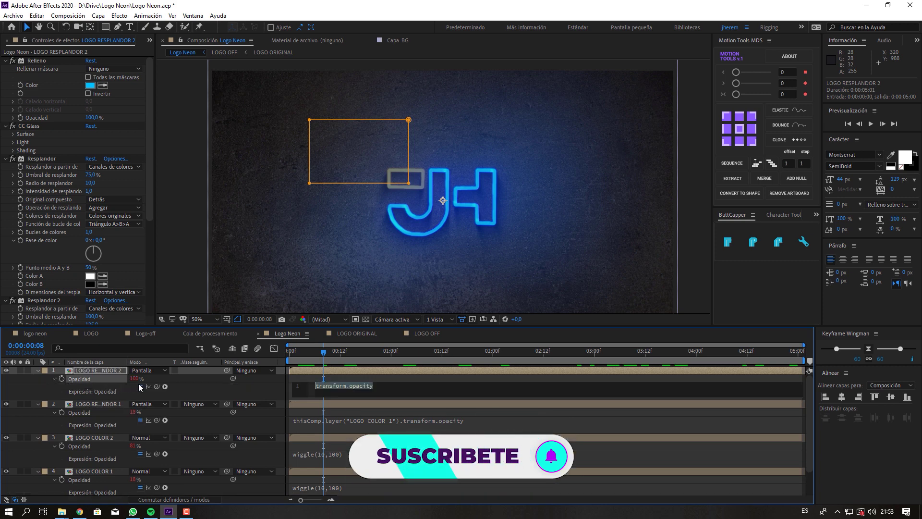
drag(157, 386, 84, 448)
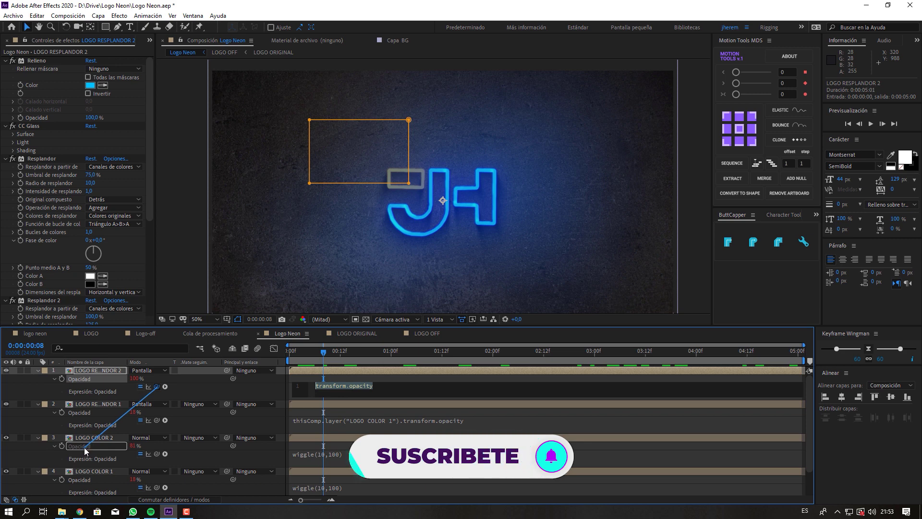
drag(85, 447, 85, 447)
click(112, 435)
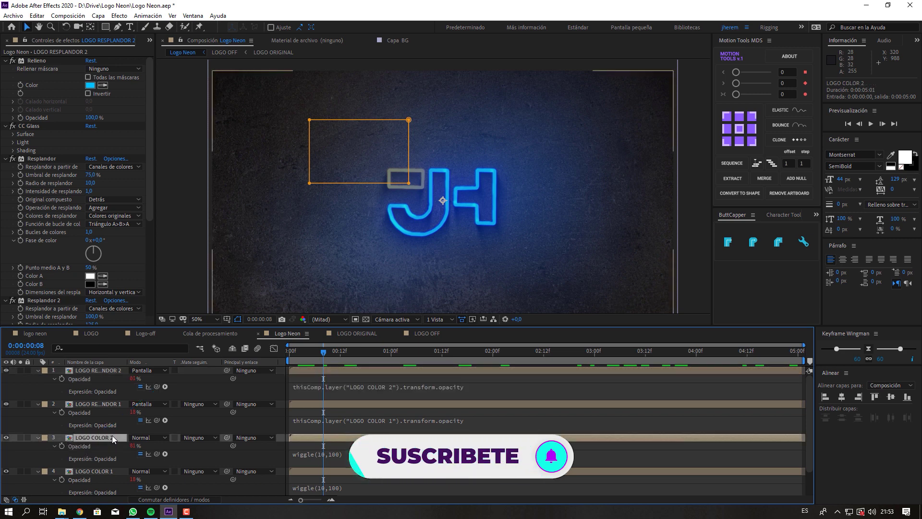
key(space)
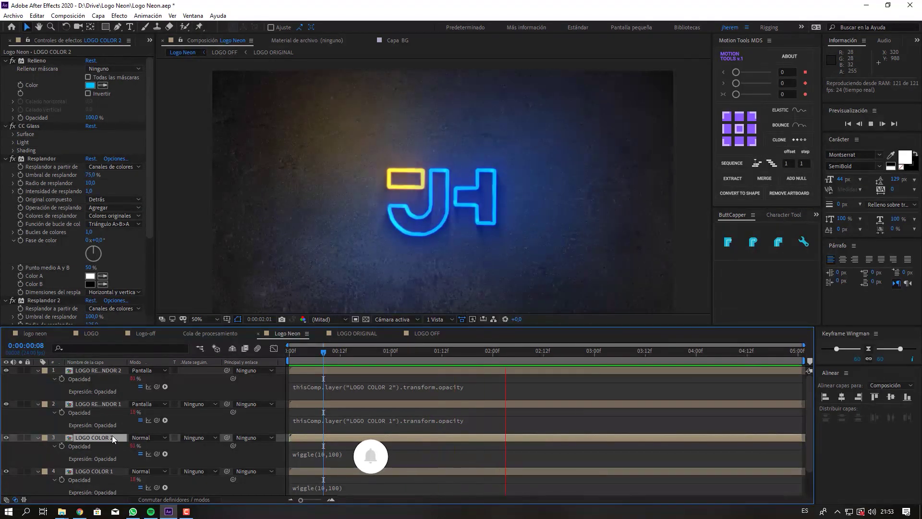
key(space)
click(237, 390)
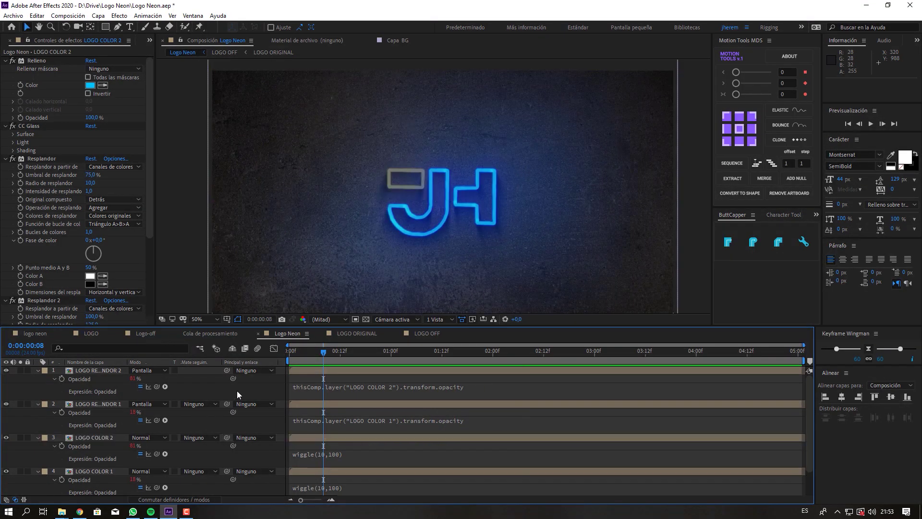
Apply Curvas to the BG layer, pull the curve below the diagonal, and preview
key(e)
key(e)
click(84, 421)
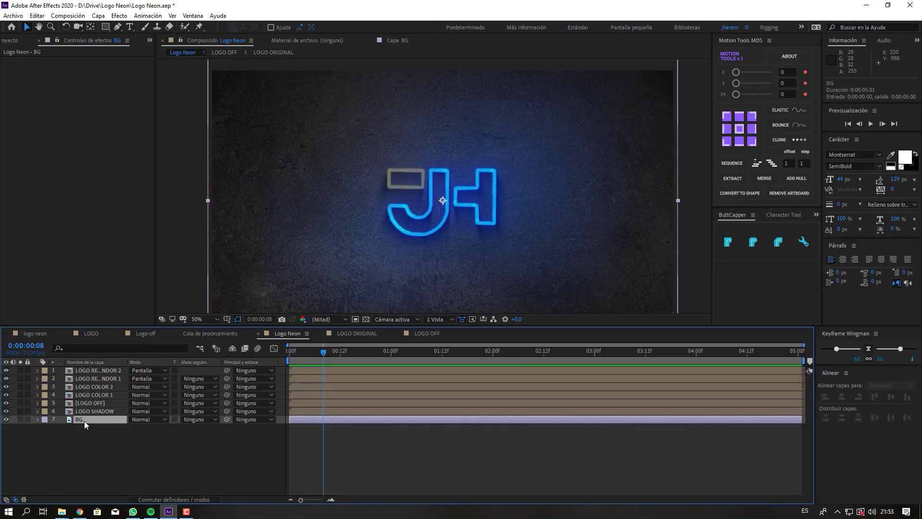
key(ctrl+space)
text(cur)
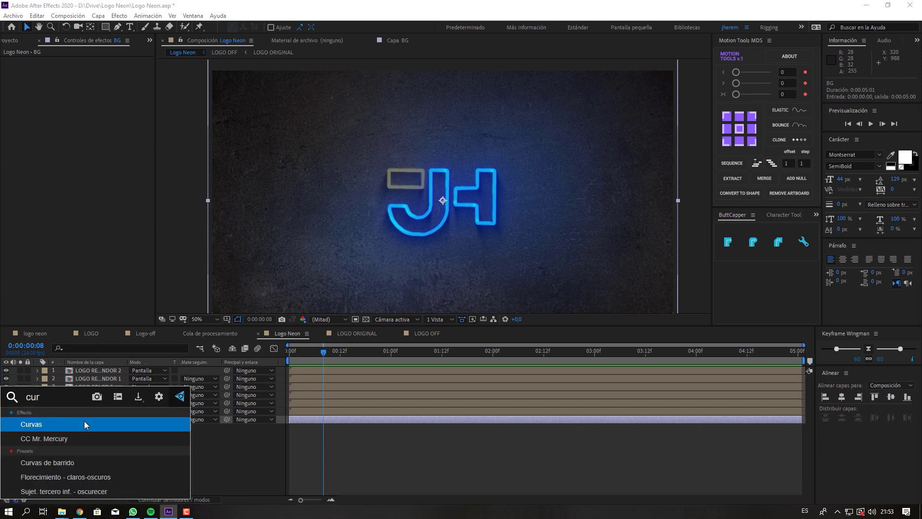
click(87, 422)
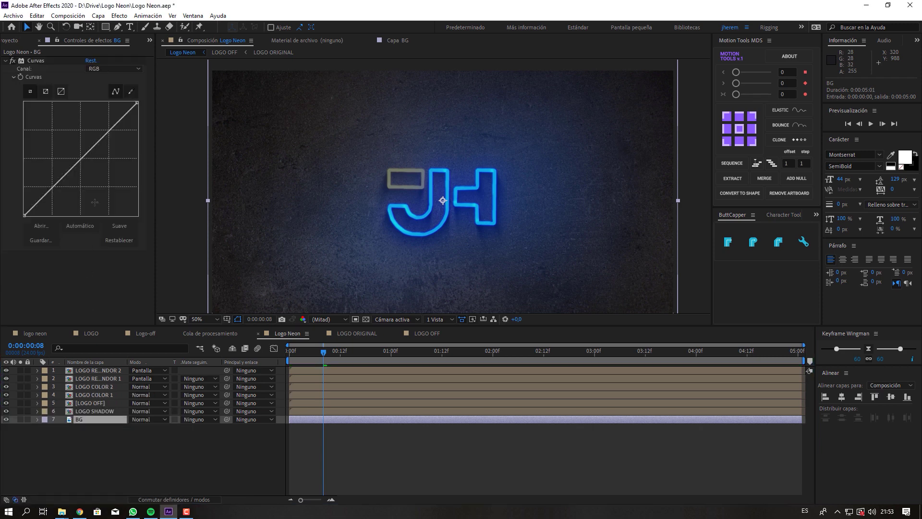
mouse_move(82, 157)
mouse_down()
mouse_move(88, 171)
mouse_move(82, 162)
mouse_up()
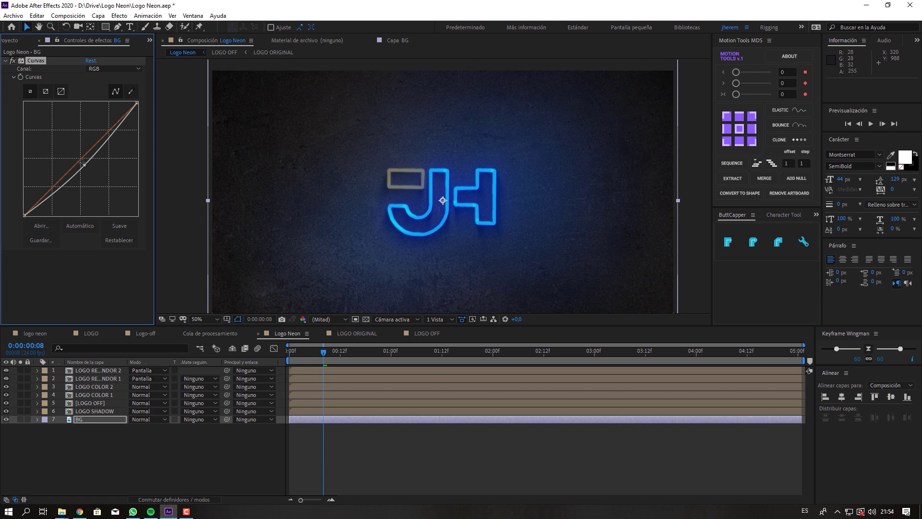
key(space)
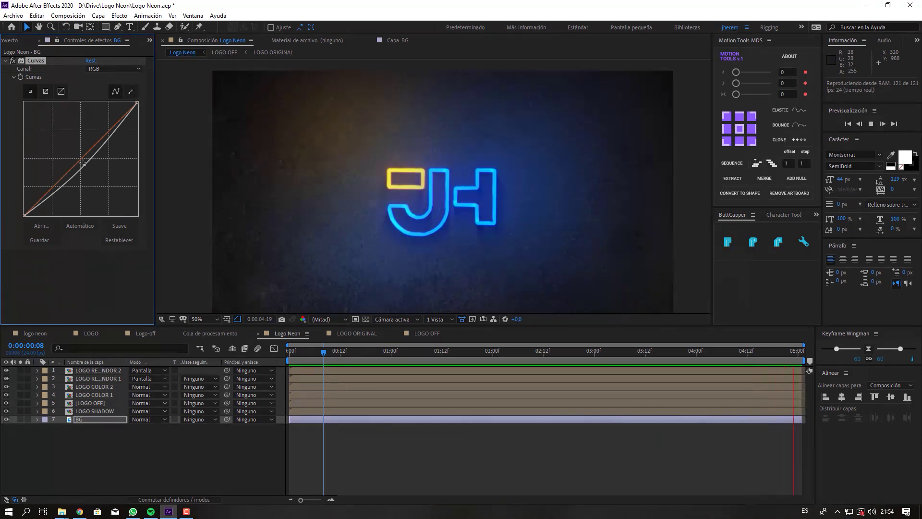
click(88, 451)
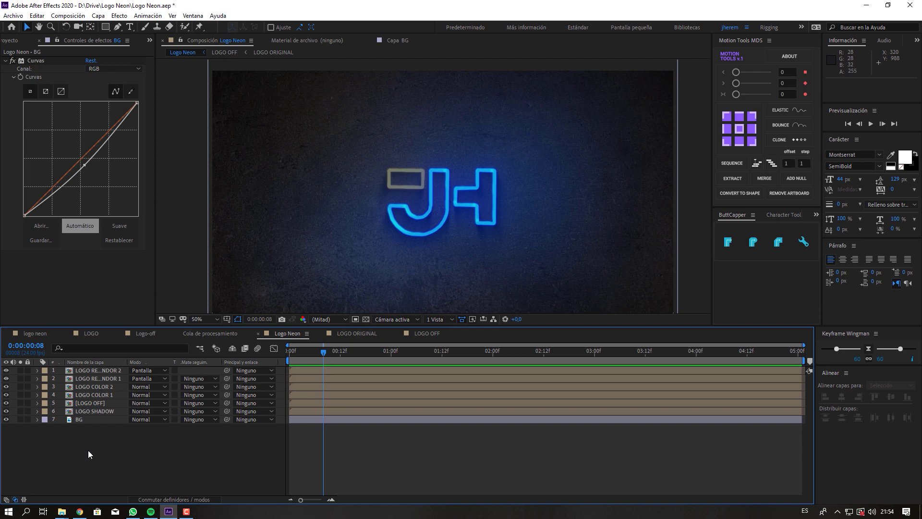
Add a new adjustment layer above the logo layers, starting at the composition's beginning
key(ctrl+alt+y)
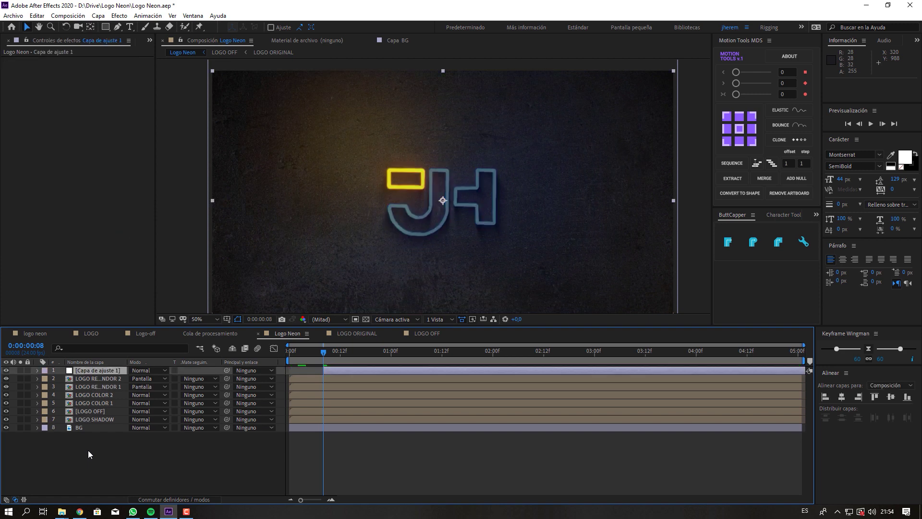
key(Delete)
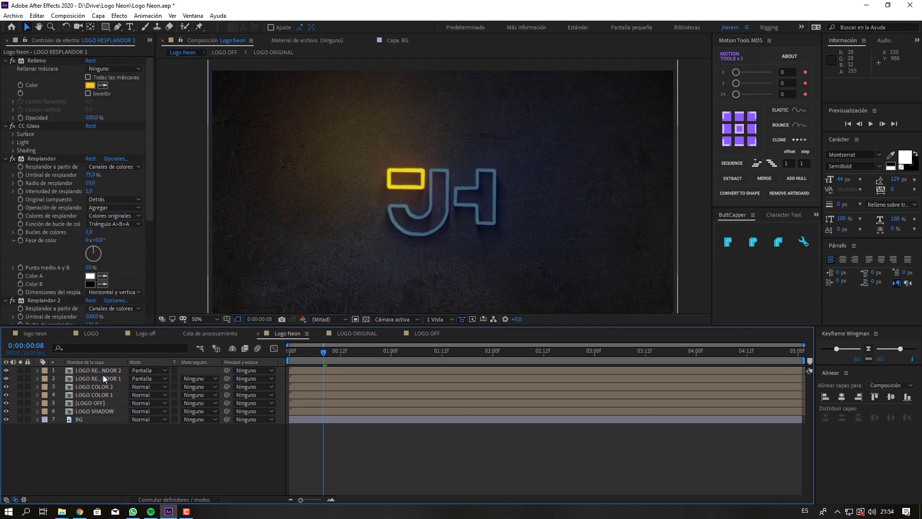
click(118, 16)
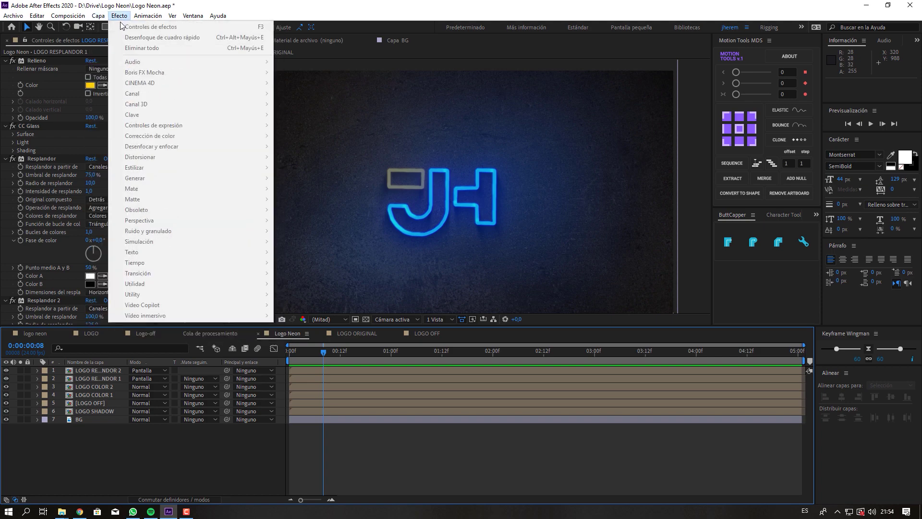
mouse_move(99, 19)
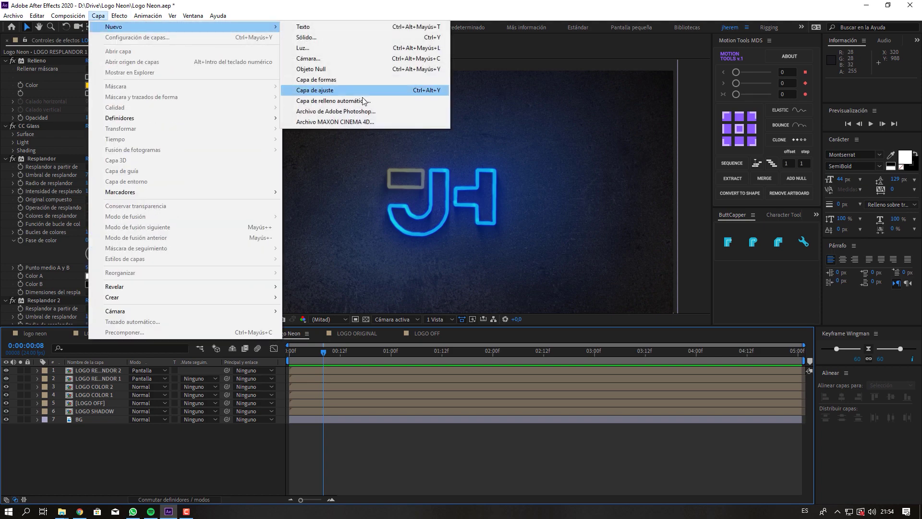
click(329, 93)
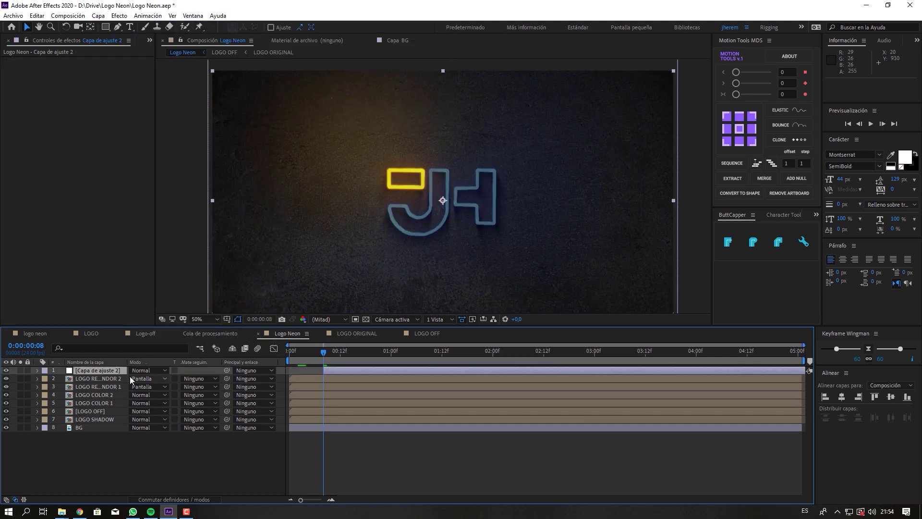
key(alt+Home)
Start renaming the adjustment layer, typing 'Corer'
click(110, 370)
key(Return)
text(Core)
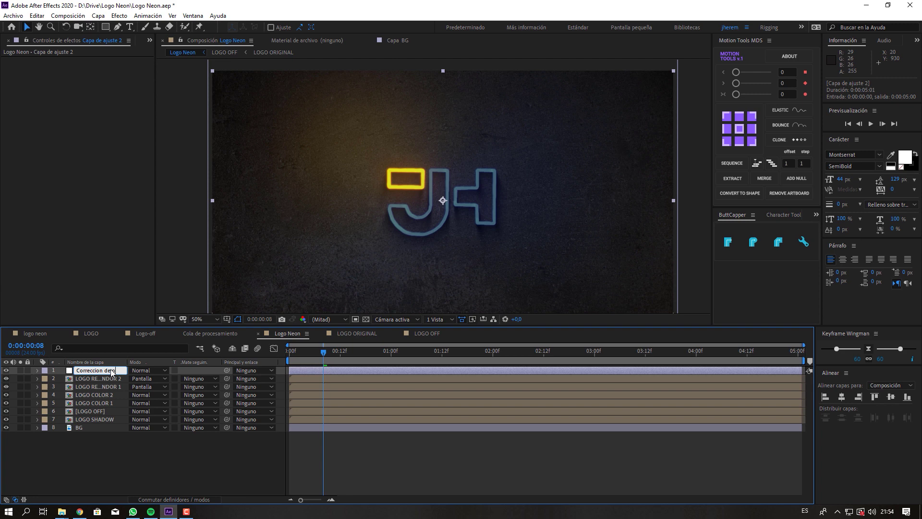
text(r)
Confirm the name Correccion de Color and apply the Curvas effect to the adjustment layer
key(Return)
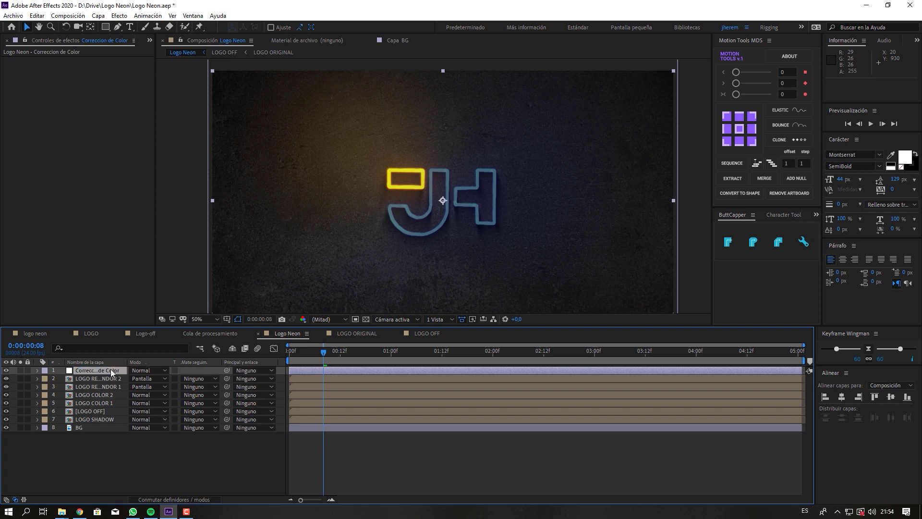
key(ctrl+space)
text(curve)
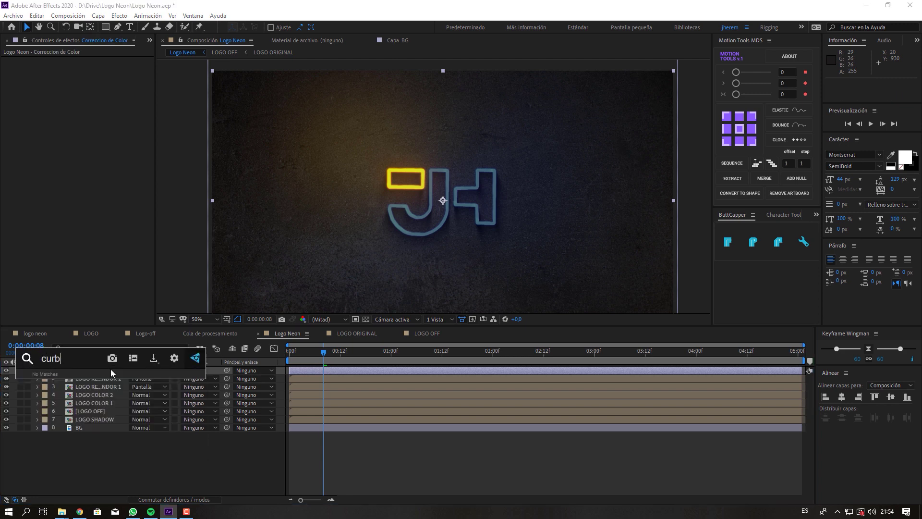
key(Return)
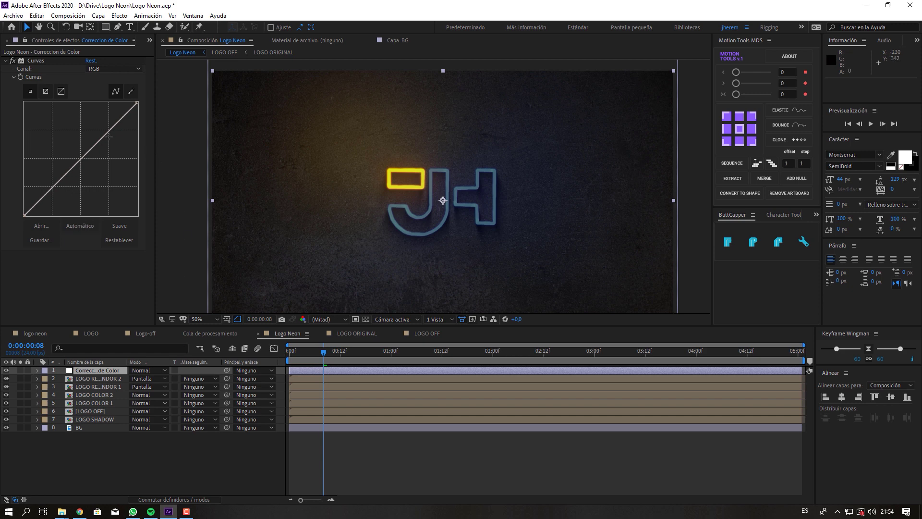
Bend the master Curvas curve into a brightening S-curve
key(space)
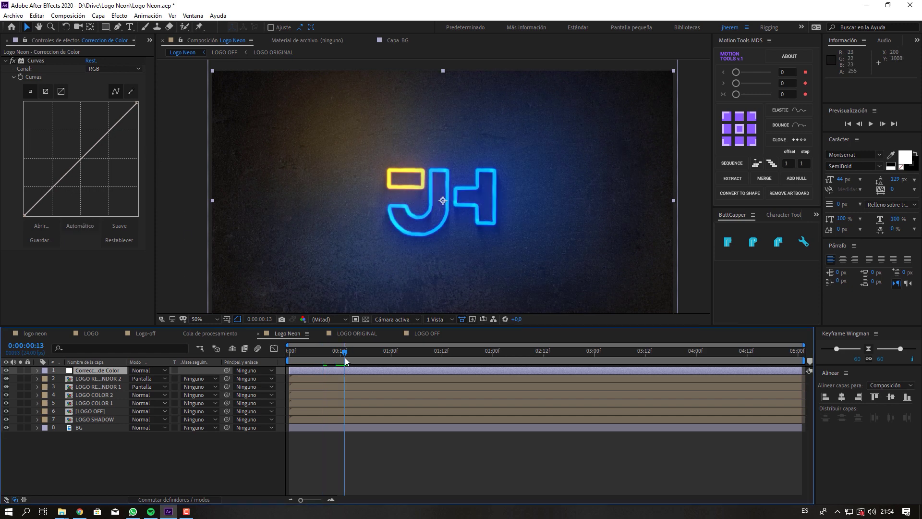
drag(104, 135, 102, 132)
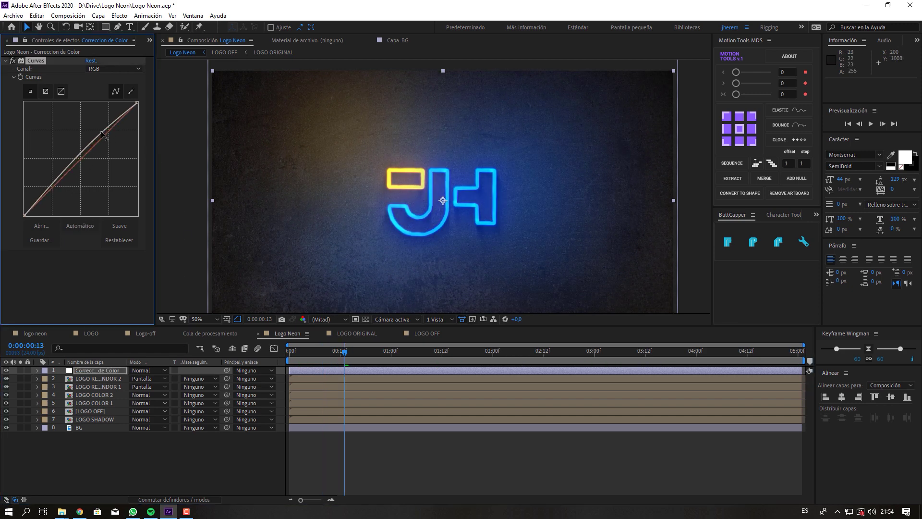
drag(56, 181, 61, 189)
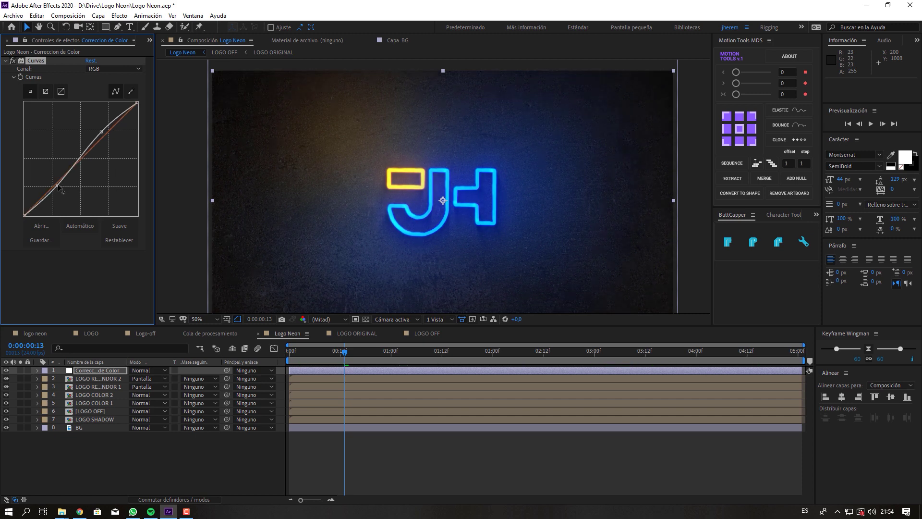
drag(60, 188, 61, 187)
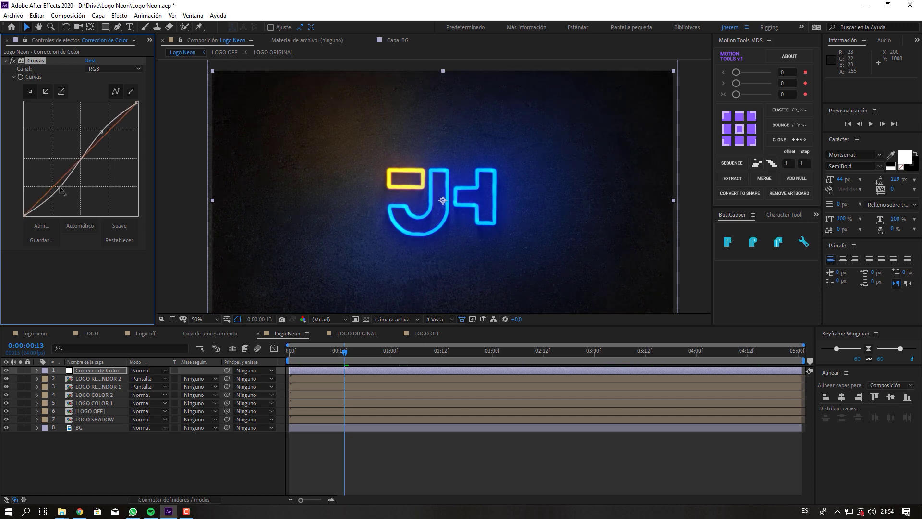
Lift the shadows of the blue and red channels to tint the wall purplish
click(103, 70)
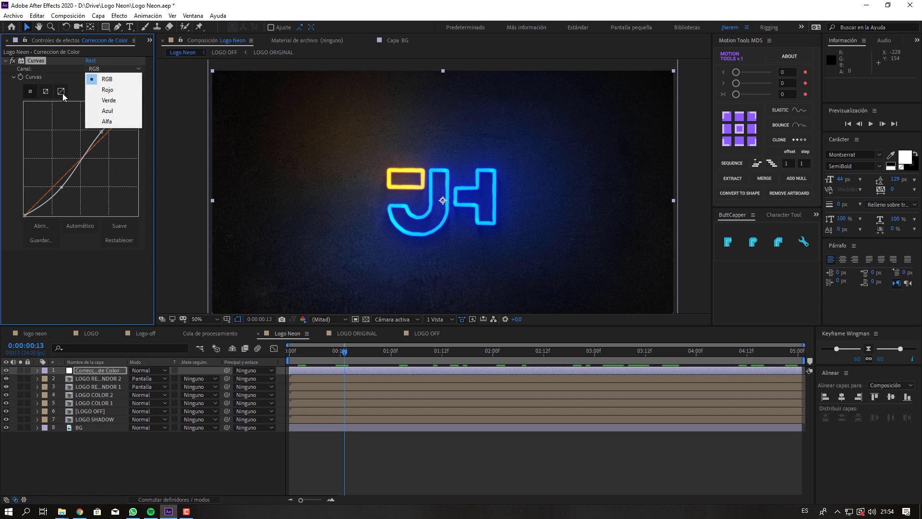
click(106, 111)
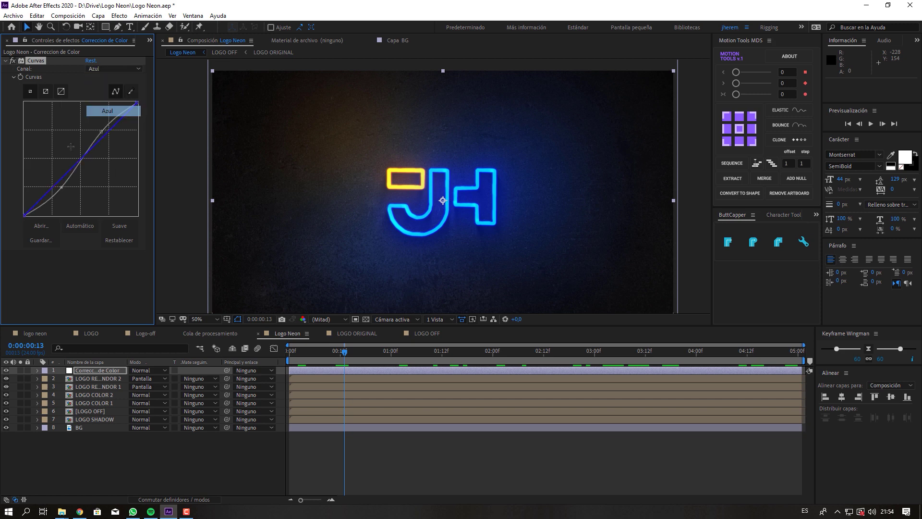
drag(25, 214, 23, 210)
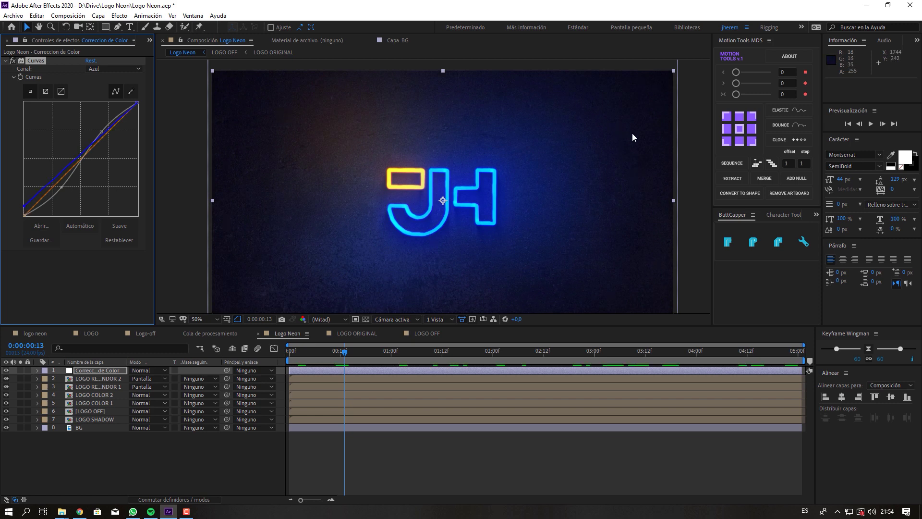
click(97, 69)
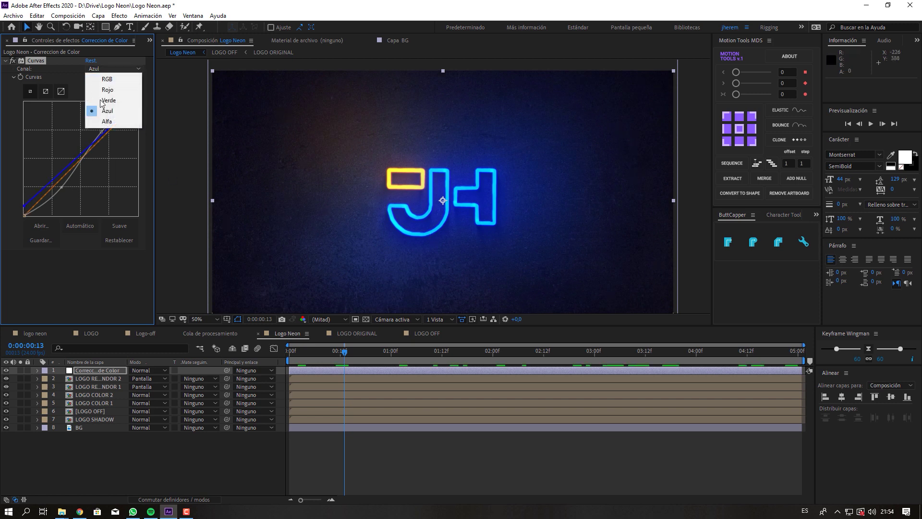
click(106, 89)
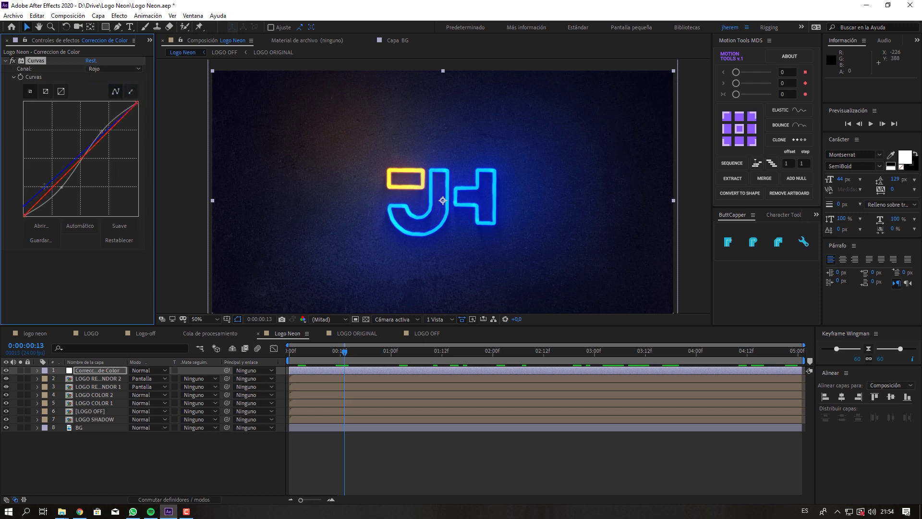
drag(25, 217, 23, 212)
click(203, 445)
key(space)
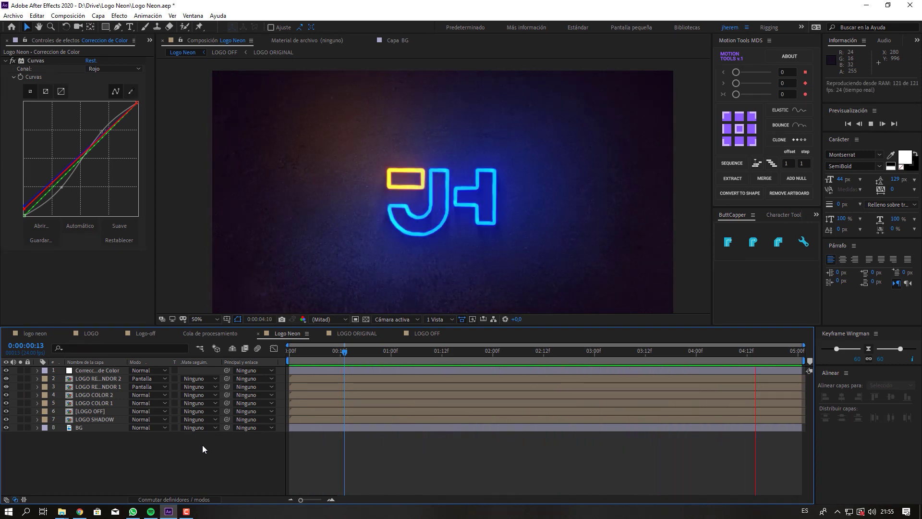
key(space)
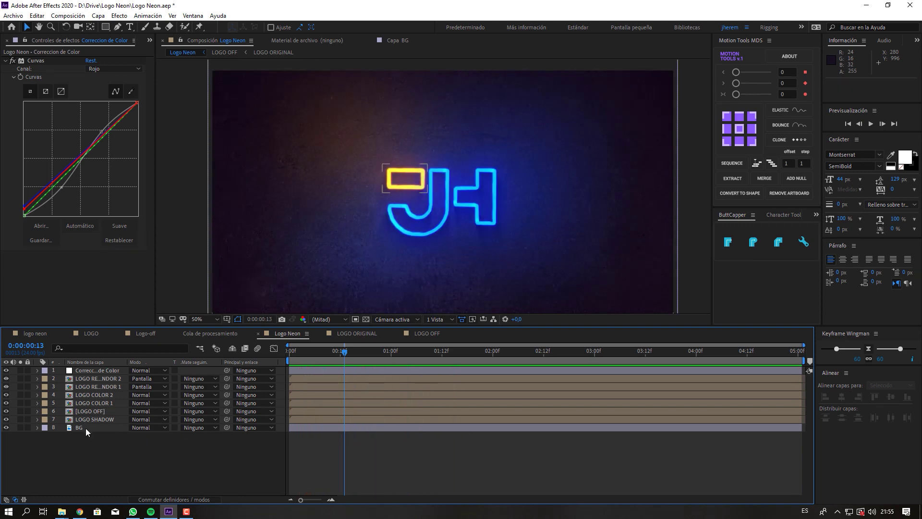
click(106, 406)
click(103, 414)
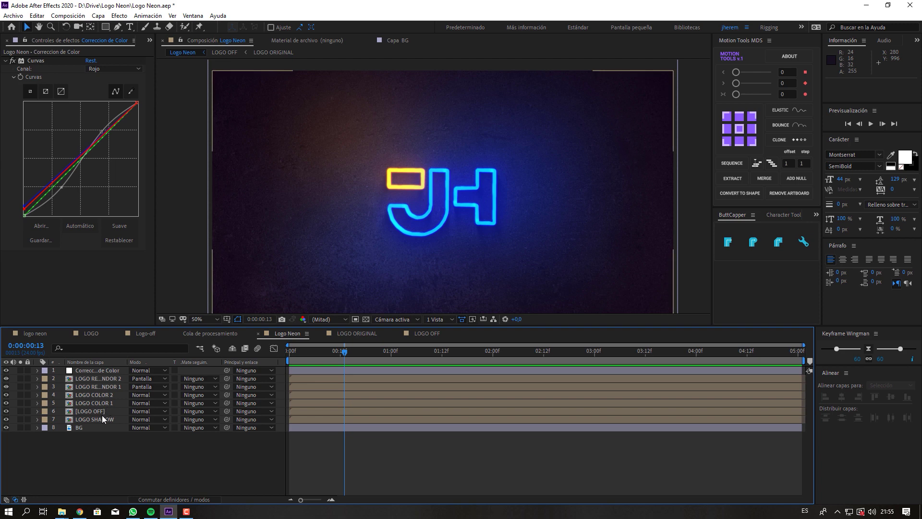
Open the LOGO ORIGINAL composition nested inside [LOGO OFF]
double_click(90, 411)
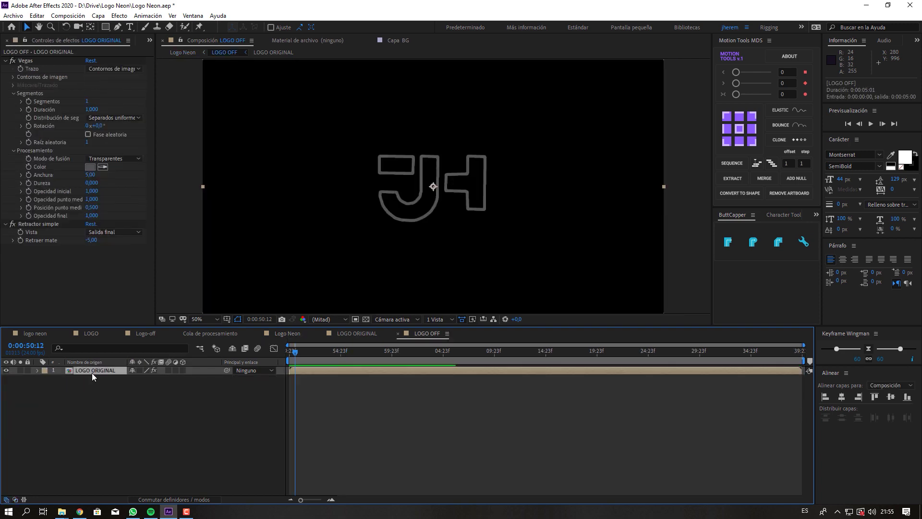
click(94, 370)
key(s)
click(134, 428)
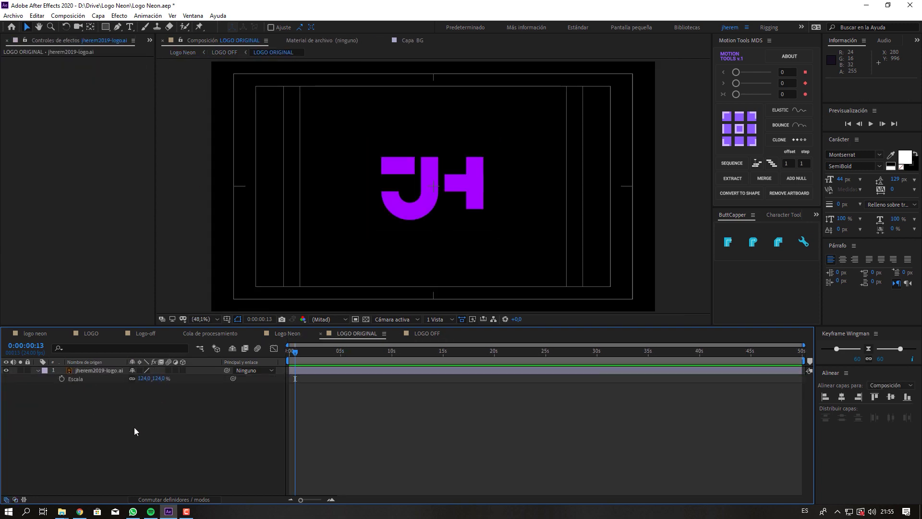
Add logo demo.ai from the Project panel as the top layer and hide the old JH logo
click(149, 40)
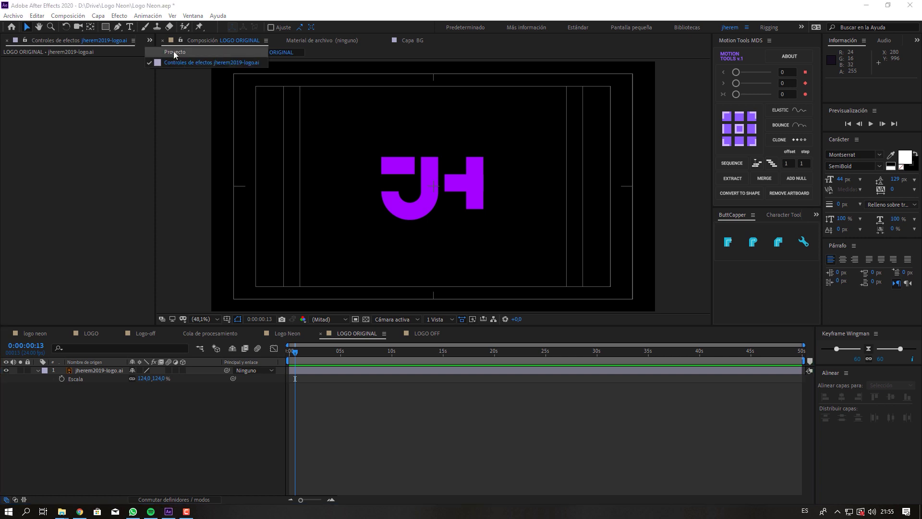
click(165, 52)
click(35, 154)
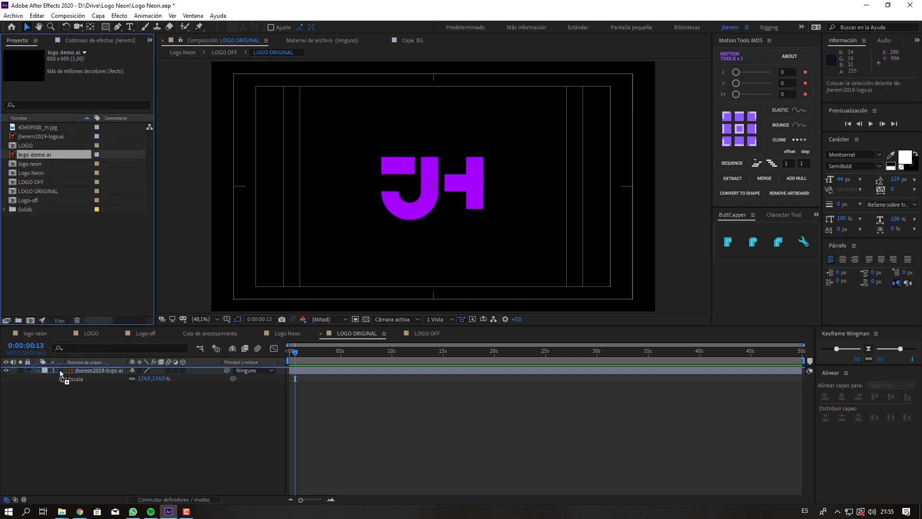
drag(41, 240, 61, 375)
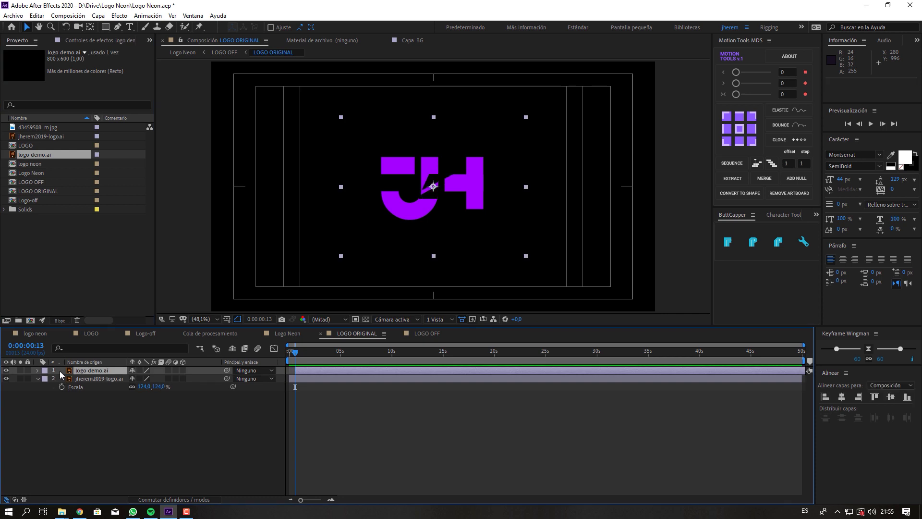
click(6, 379)
Scale logo demo.ai to 293% with Continuously Rasterize on, then return to Logo Neon
click(366, 319)
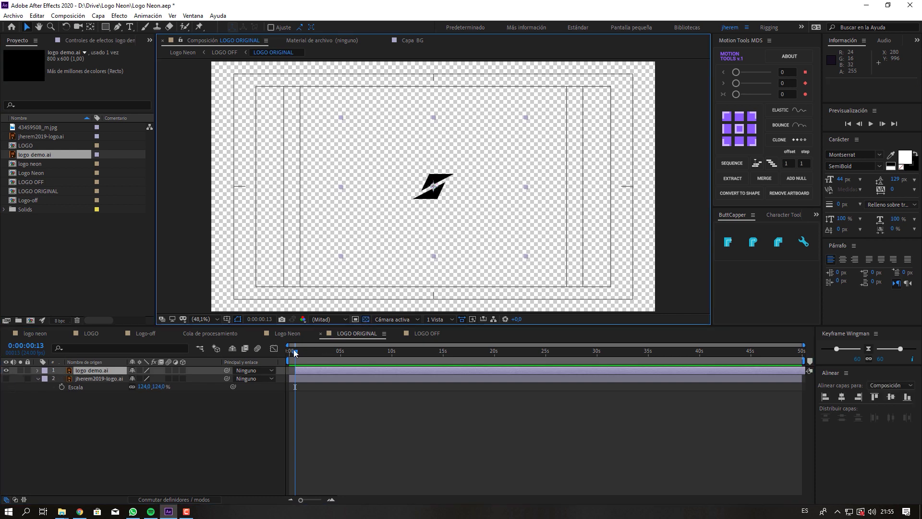
key(s)
mouse_move(154, 379)
mouse_down()
mouse_move(271, 385)
mouse_move(246, 385)
mouse_up()
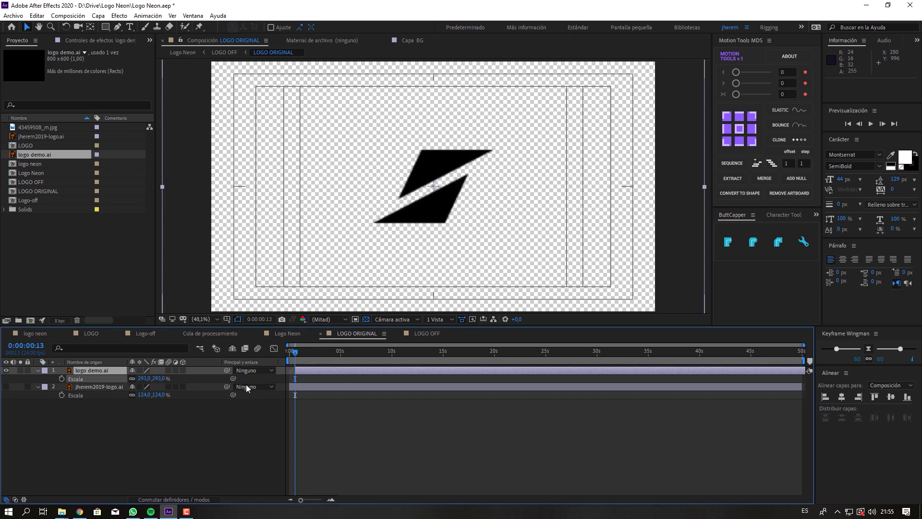
click(140, 370)
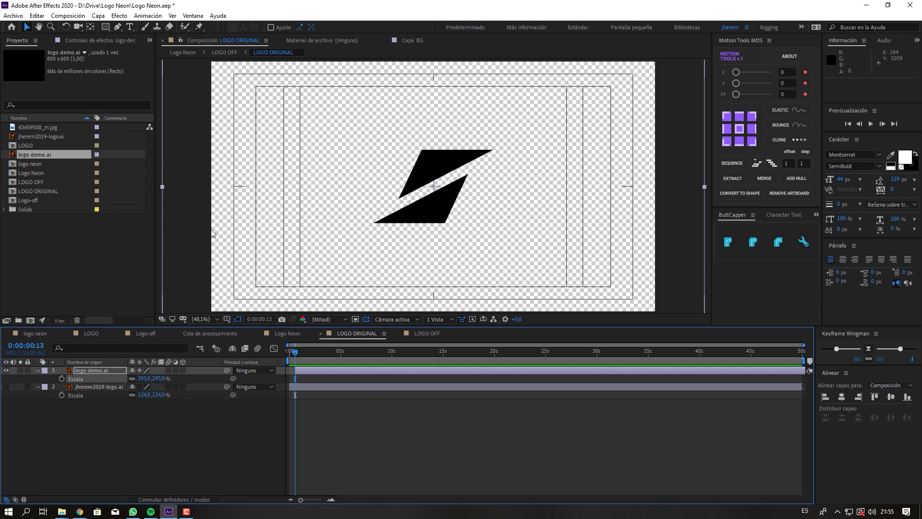
click(185, 54)
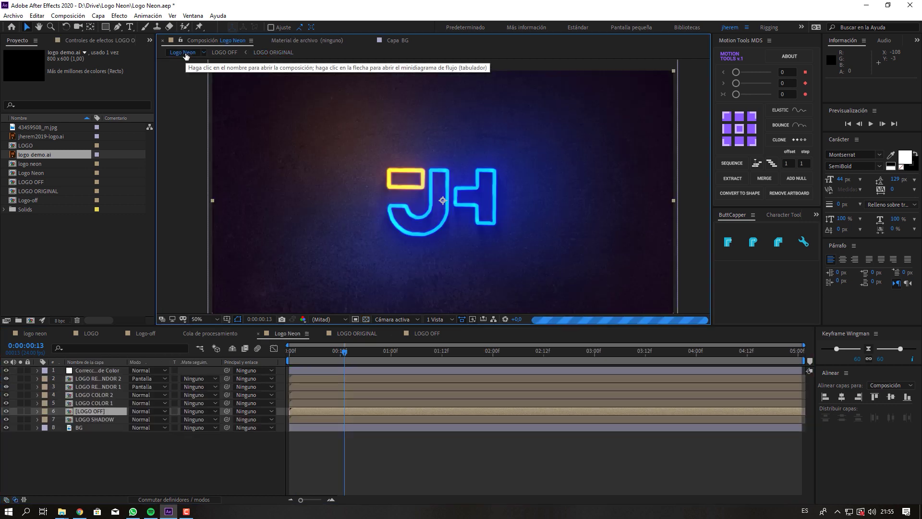
Give logo demo.ai in LOGO ORIGINAL a white FFFFFF Relleno fill, then return to Logo Neon
click(357, 333)
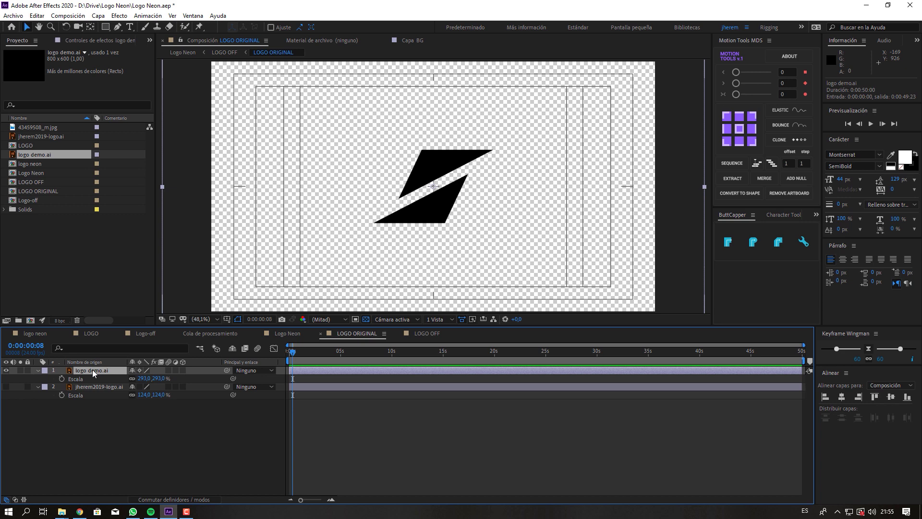
key(ctrl+space)
text(rell)
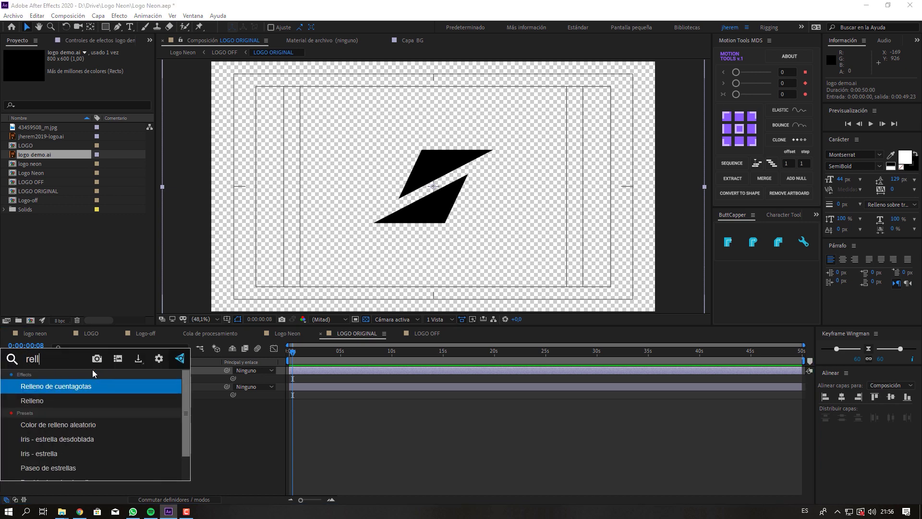
click(76, 402)
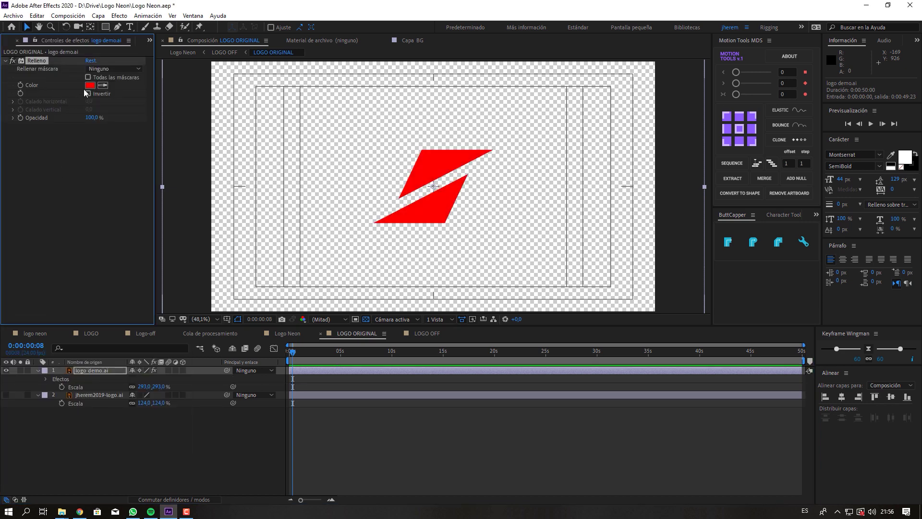
click(91, 83)
click(13, 23)
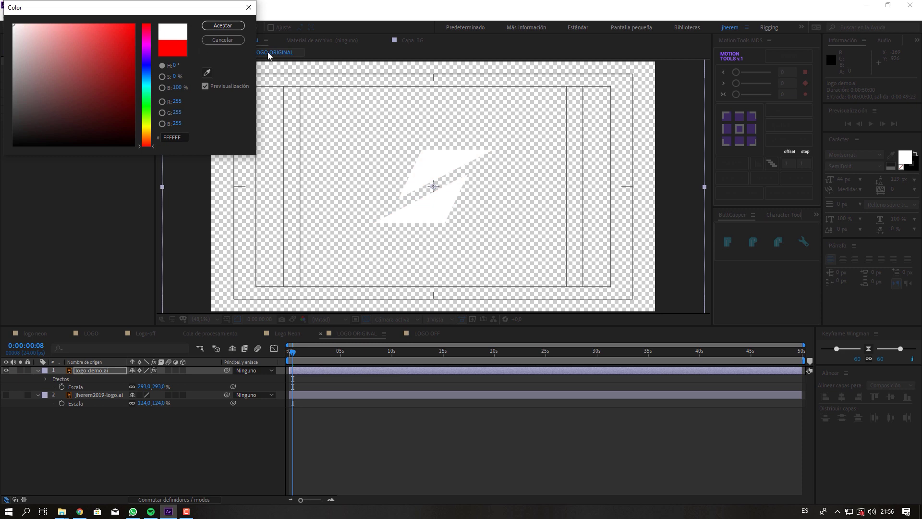
click(216, 27)
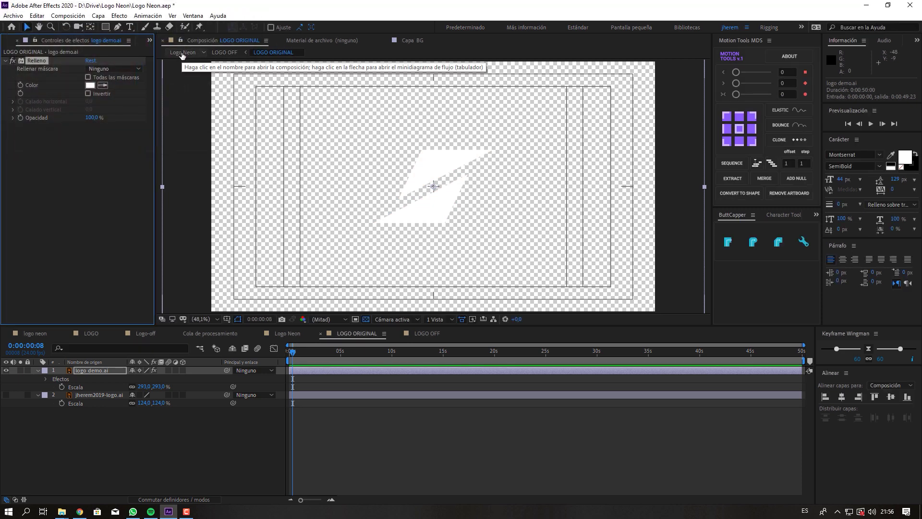
click(182, 53)
Delete LOGO COLOR 1's old mask at a frame where the bolt glows
mouse_move(324, 352)
mouse_down()
mouse_move(348, 357)
mouse_move(340, 356)
mouse_up()
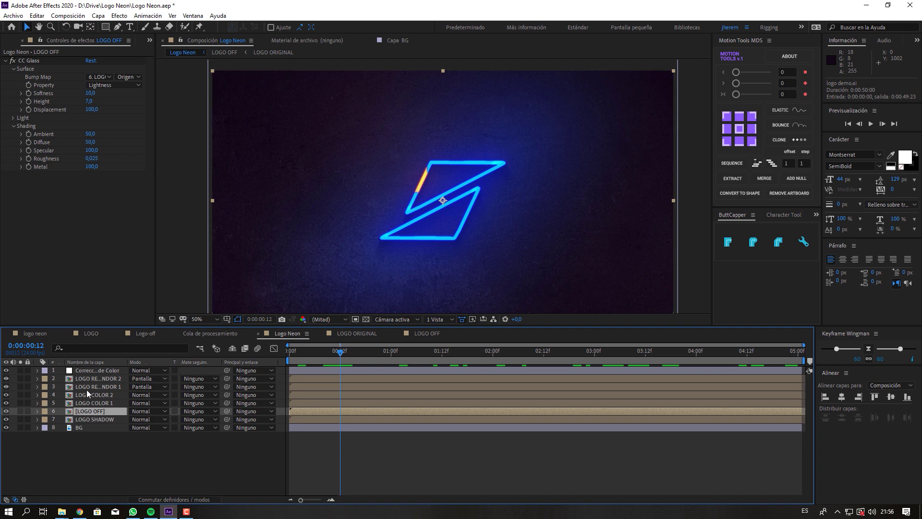
click(91, 402)
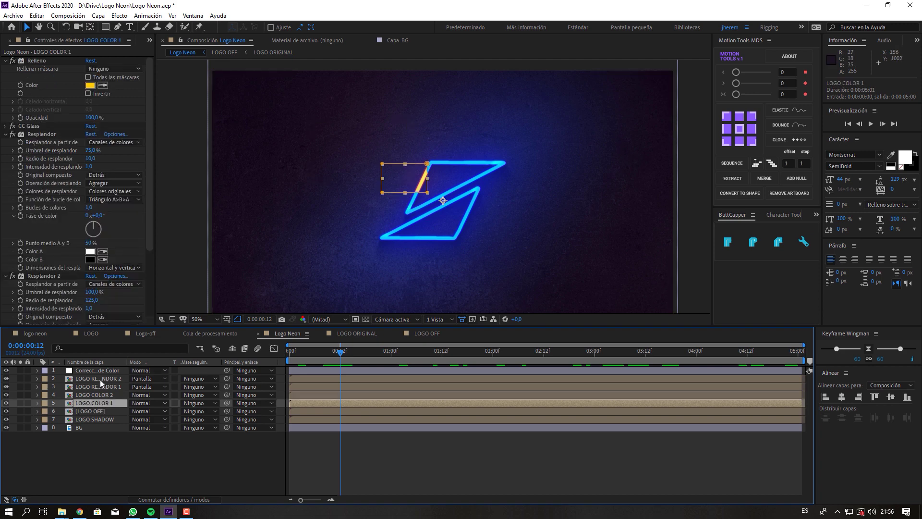
key(m)
click(88, 411)
key(Delete)
Draw a four-point Pen mask around the bolt's upper shape on LOGO COLOR 1
key(g)
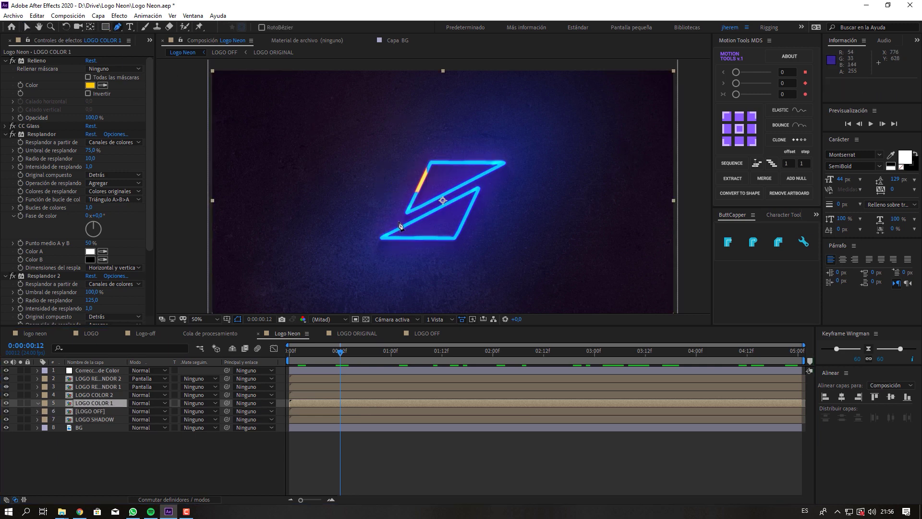
click(398, 222)
click(521, 162)
click(420, 151)
click(396, 211)
click(398, 222)
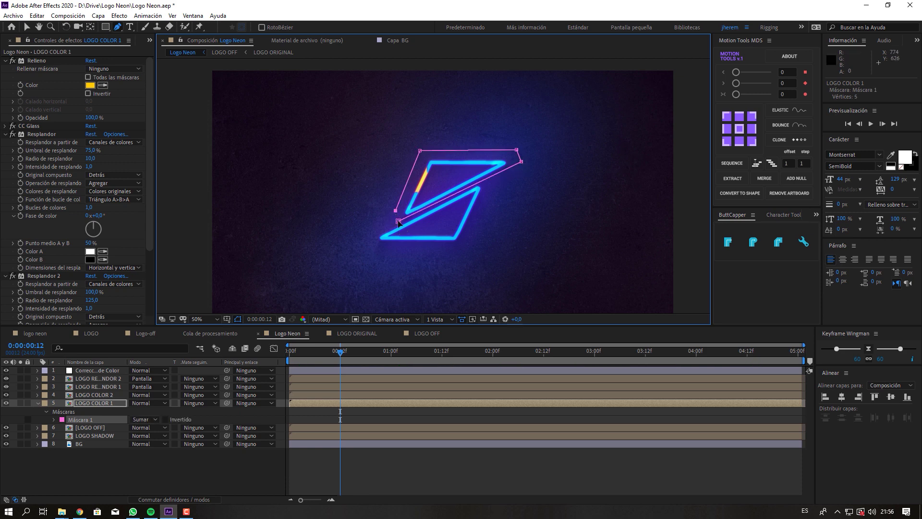
click(91, 412)
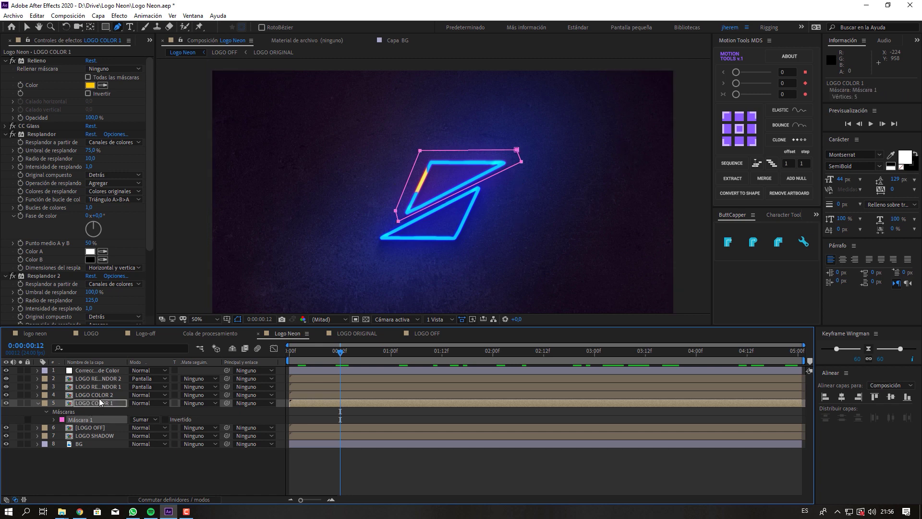
Delete LOGO COLOR 2's subtract mask, invert its remaining mask, and preview the result
click(100, 395)
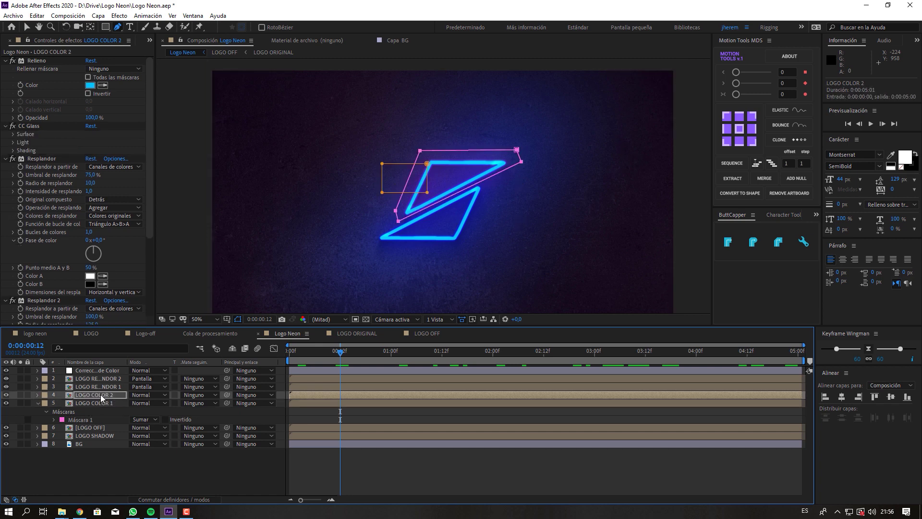
key(m)
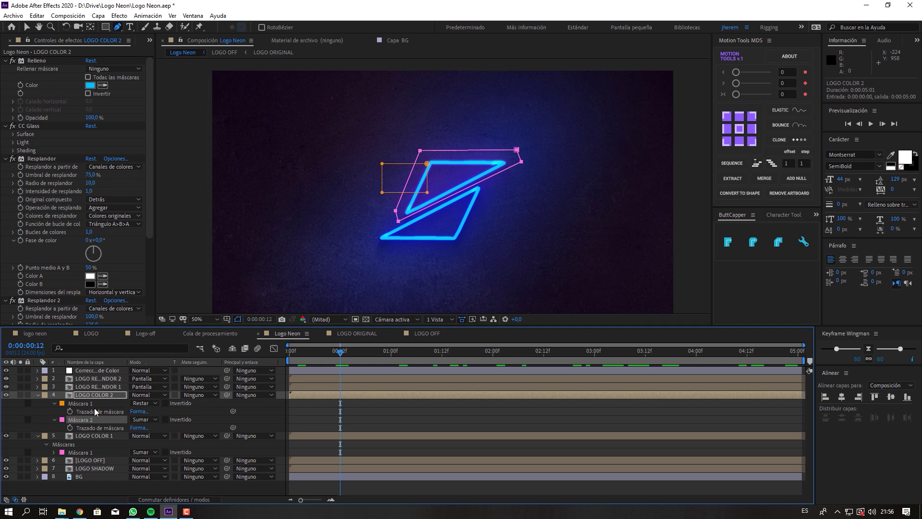
click(94, 404)
key(Delete)
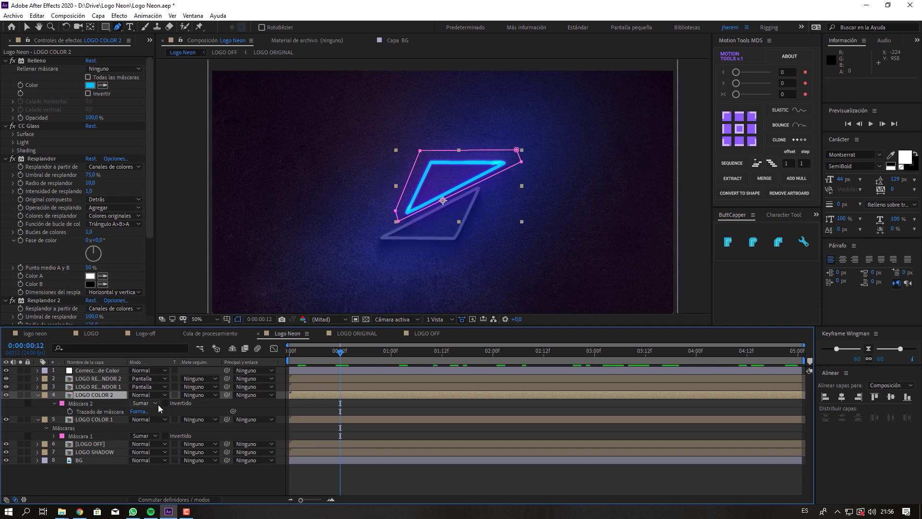
click(166, 404)
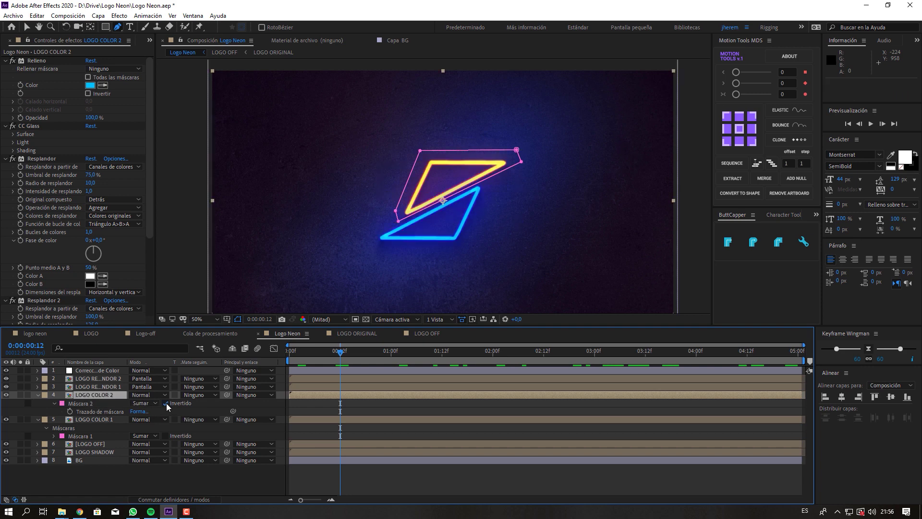
click(128, 479)
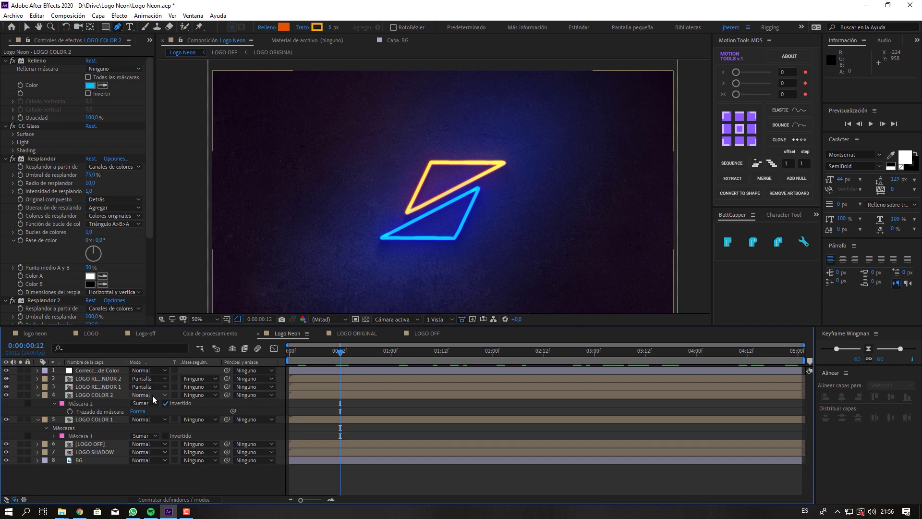
key(space)
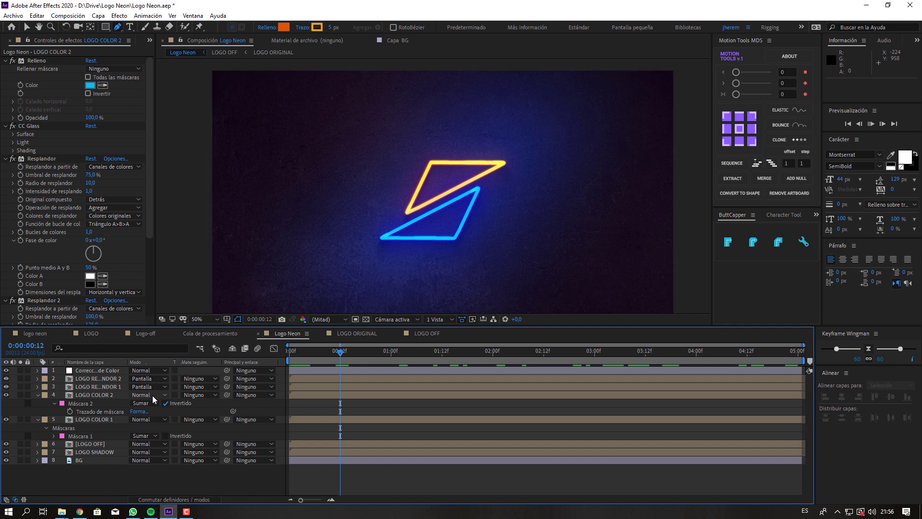